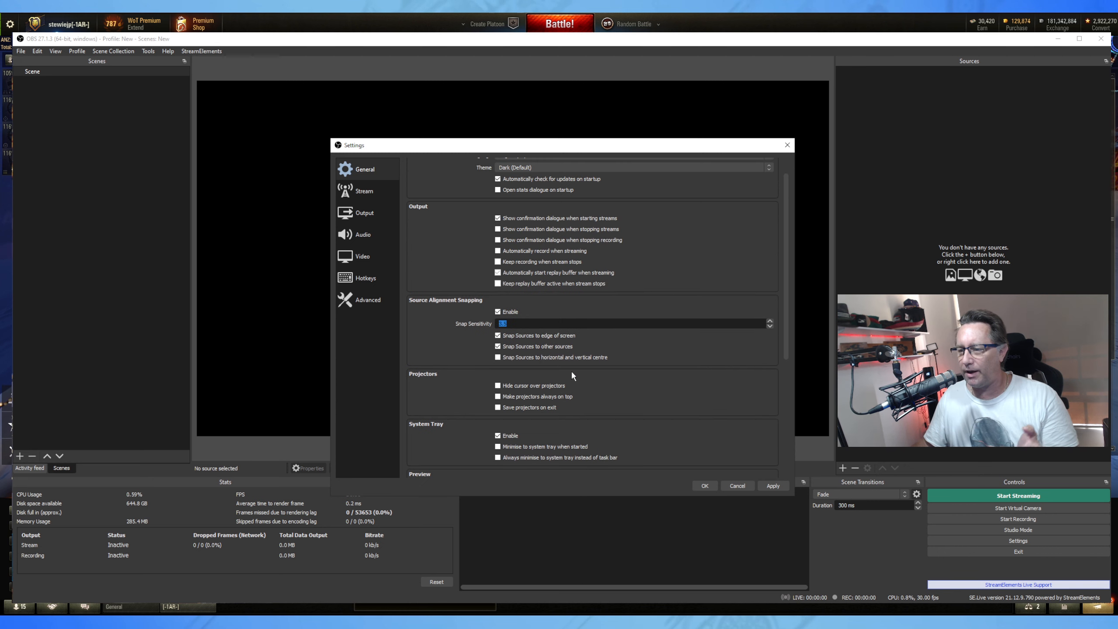
Show the Stream settings page, where Twitch is the selected streaming service.
{"action": "left_click", "coordinate": [349, 195]}
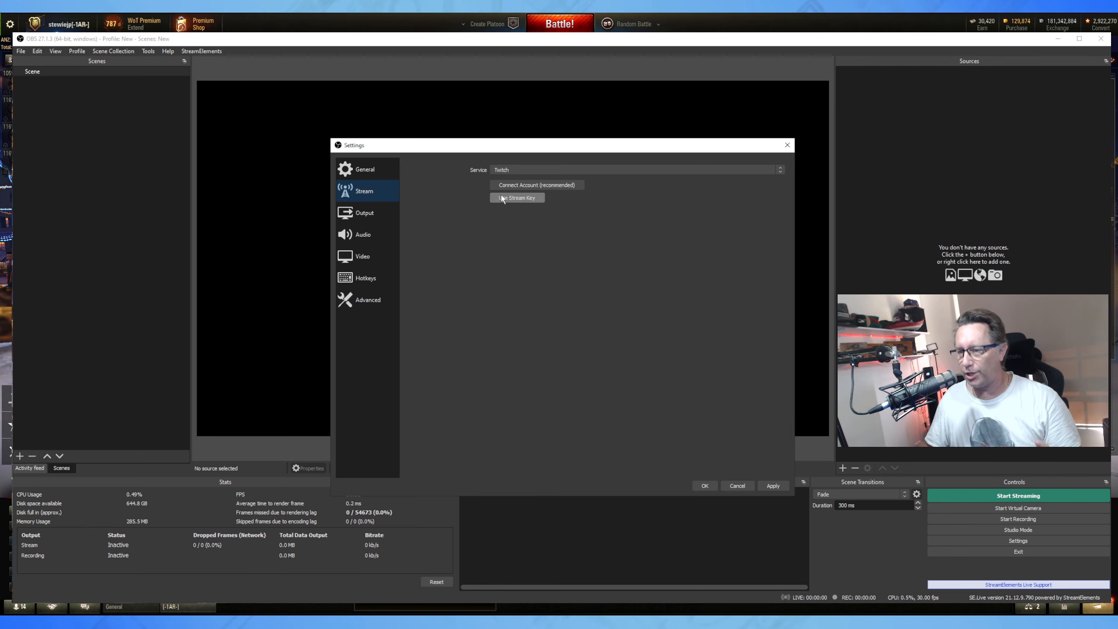
Show the Output settings page: Simple mode, 2500 Kbps bitrate, x264 encoder, mkv recording.
{"action": "left_click", "coordinate": [366, 213]}
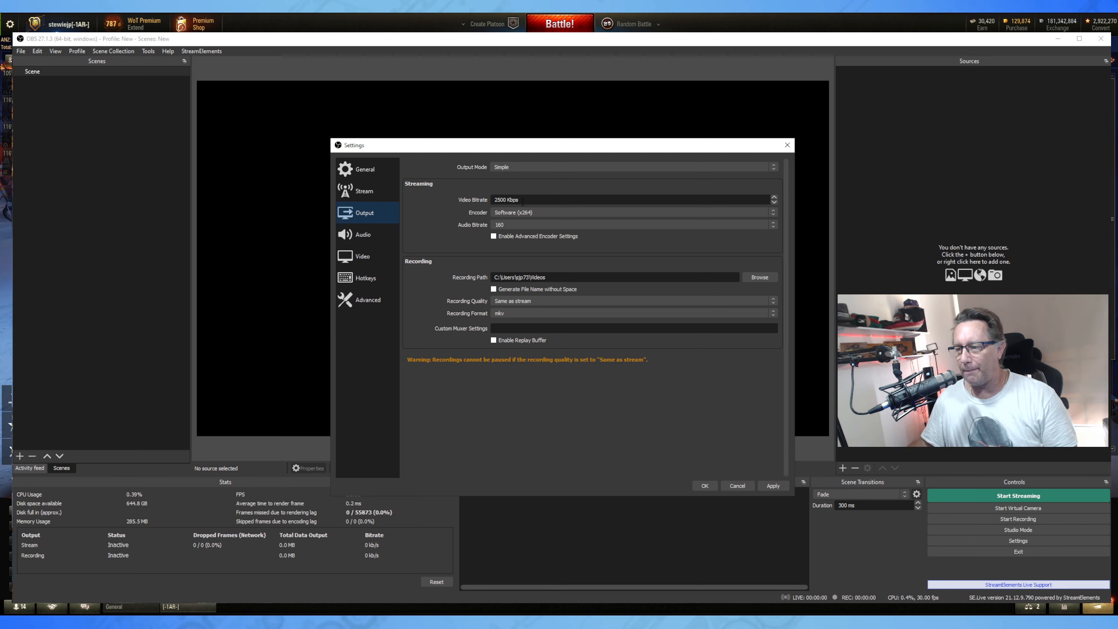
Set the streaming video bitrate to 6000 Kbps and the encoder to Hardware (NVENC).
{"action": "left_click", "coordinate": [528, 200]}
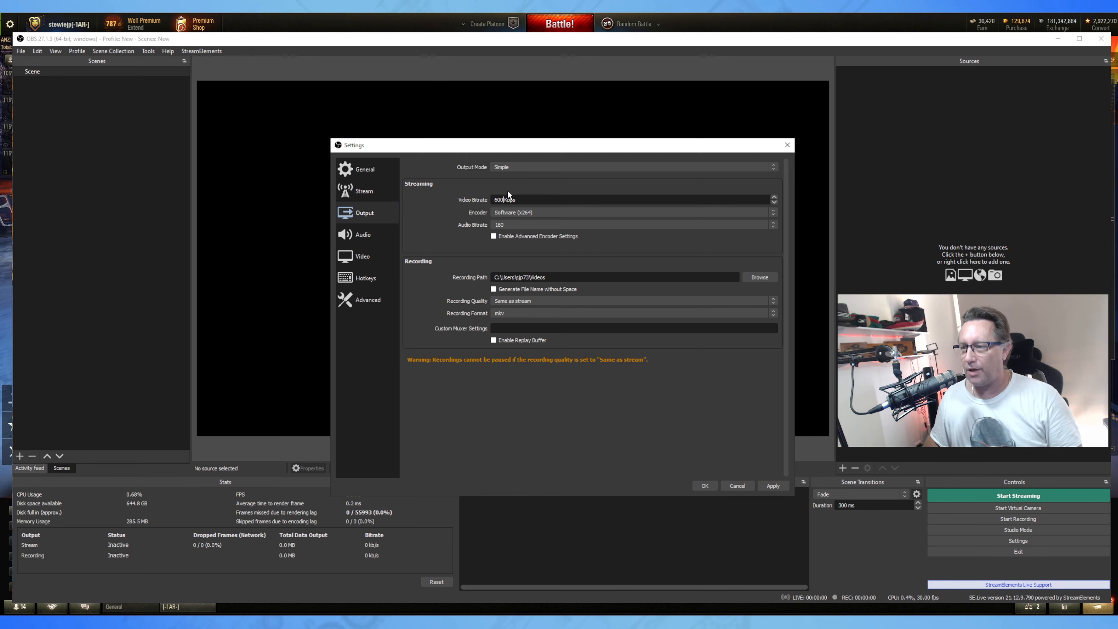
{"action": "type", "text": "6000"}
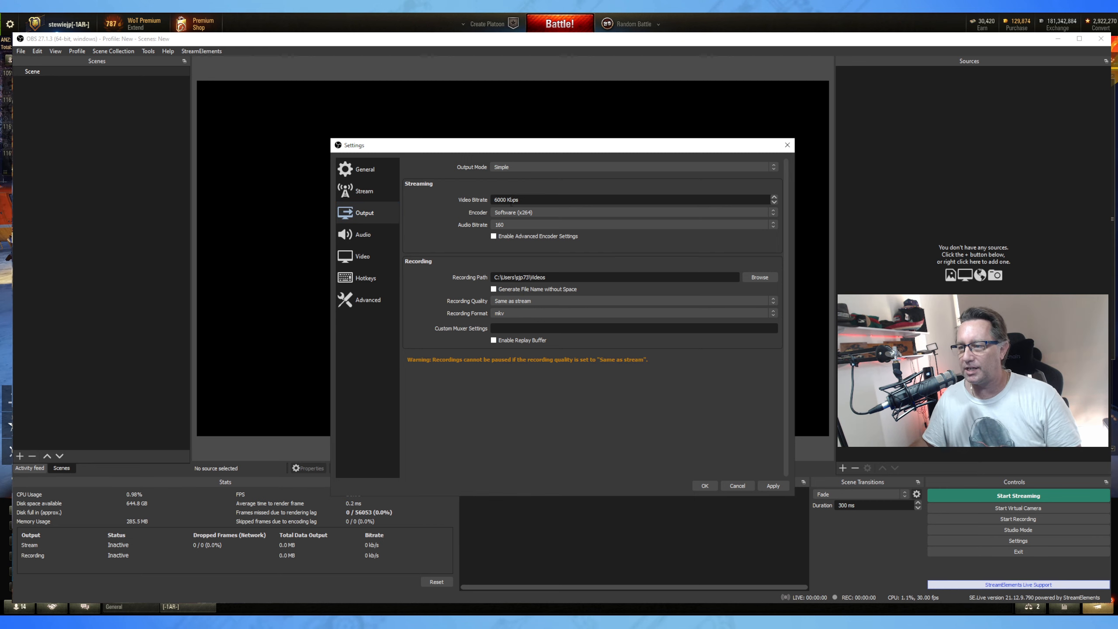
{"action": "left_click", "coordinate": [540, 212]}
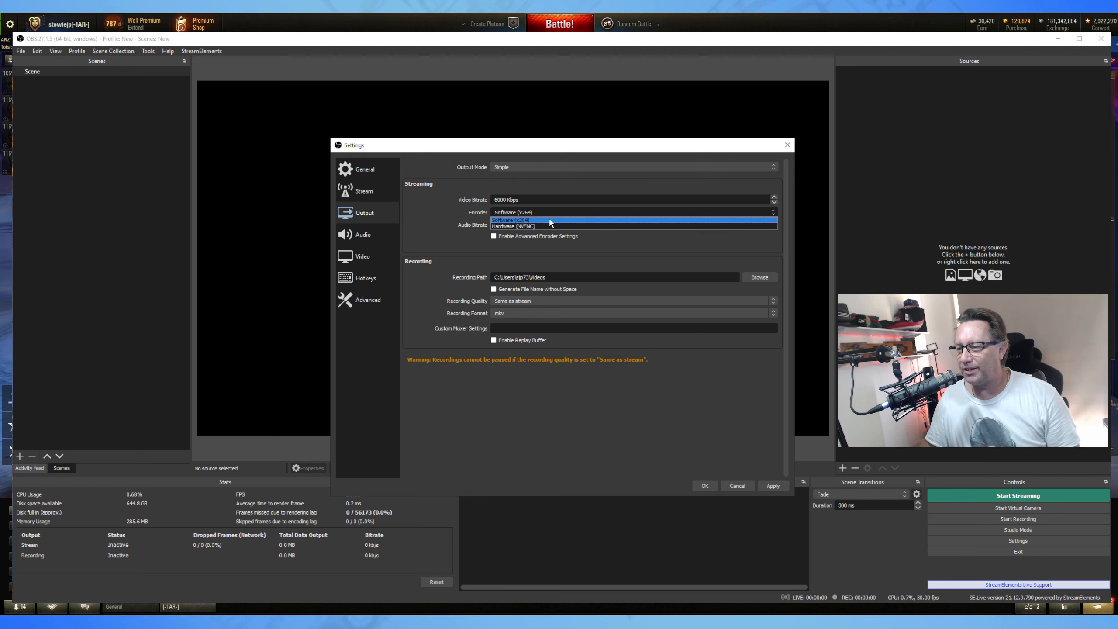
{"action": "left_click", "coordinate": [525, 226]}
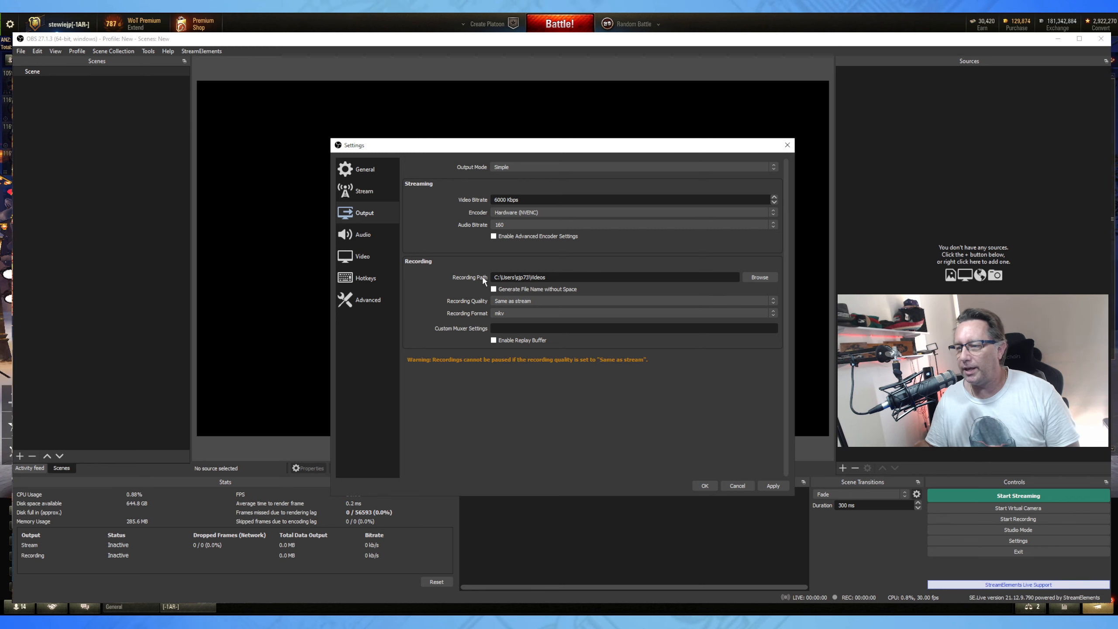
Keep recording quality the same as stream and mkv as the recording format.
{"action": "left_click", "coordinate": [537, 301]}
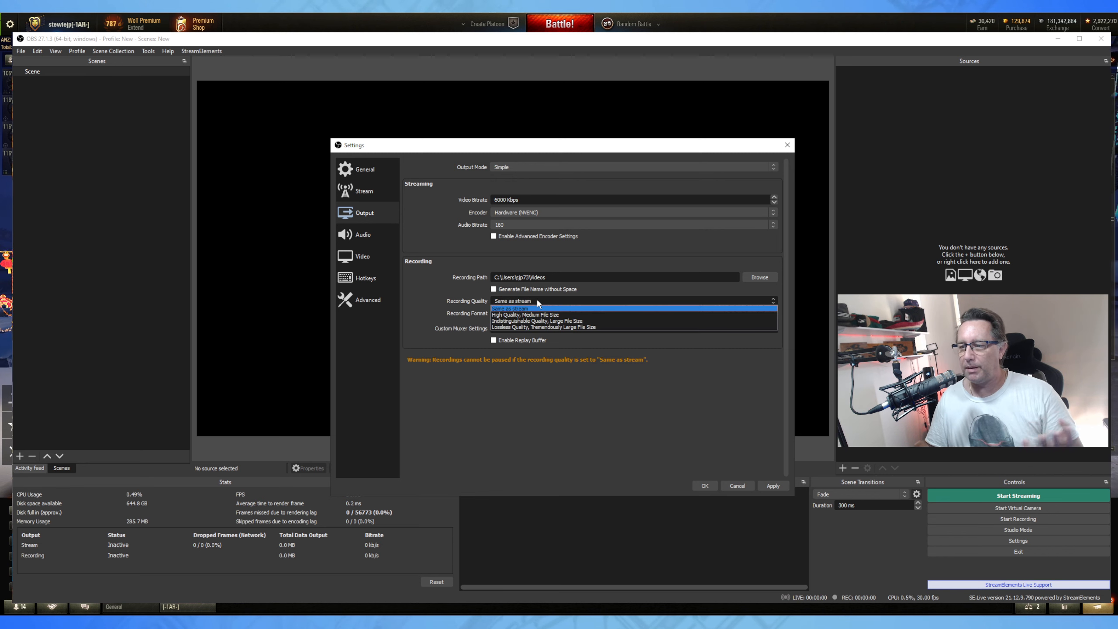
{"action": "left_click", "coordinate": [536, 300]}
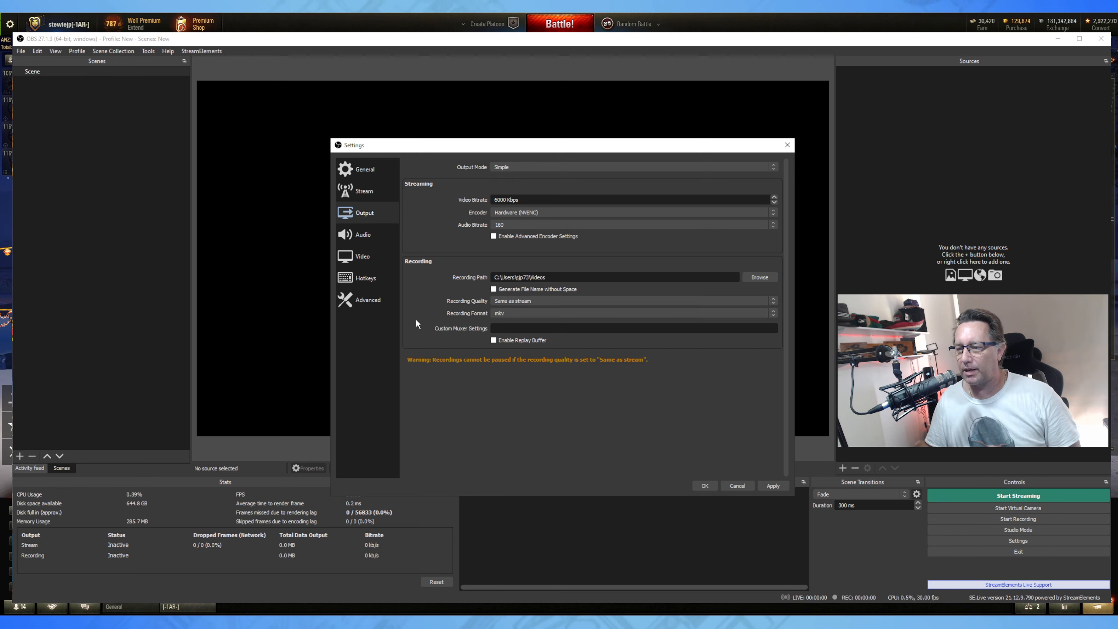
{"action": "left_click", "coordinate": [515, 311]}
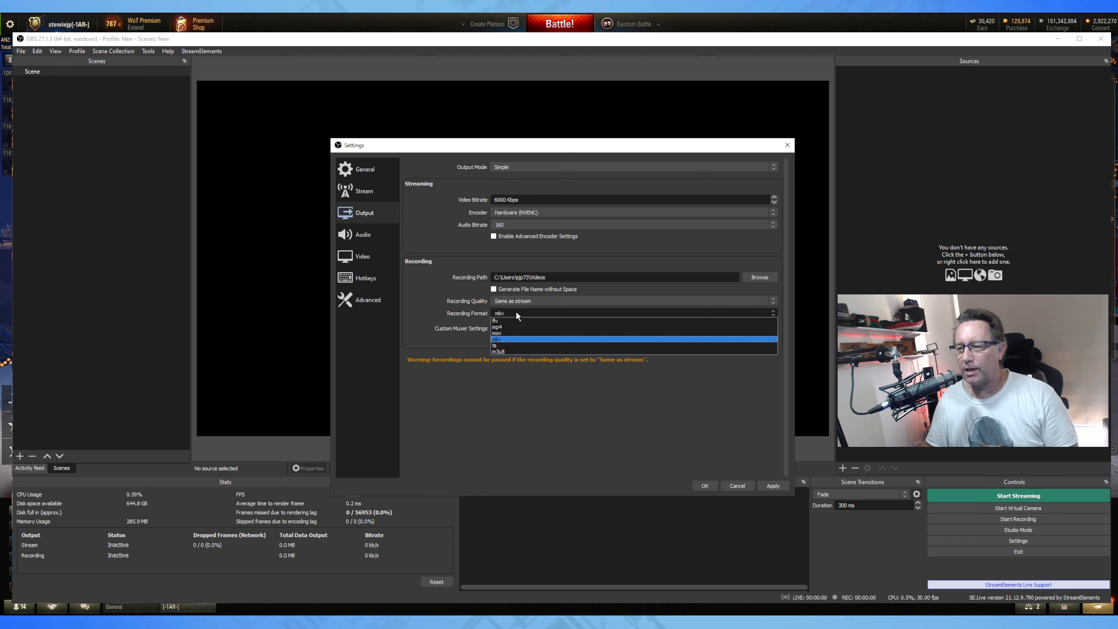
{"action": "left_click", "coordinate": [466, 414]}
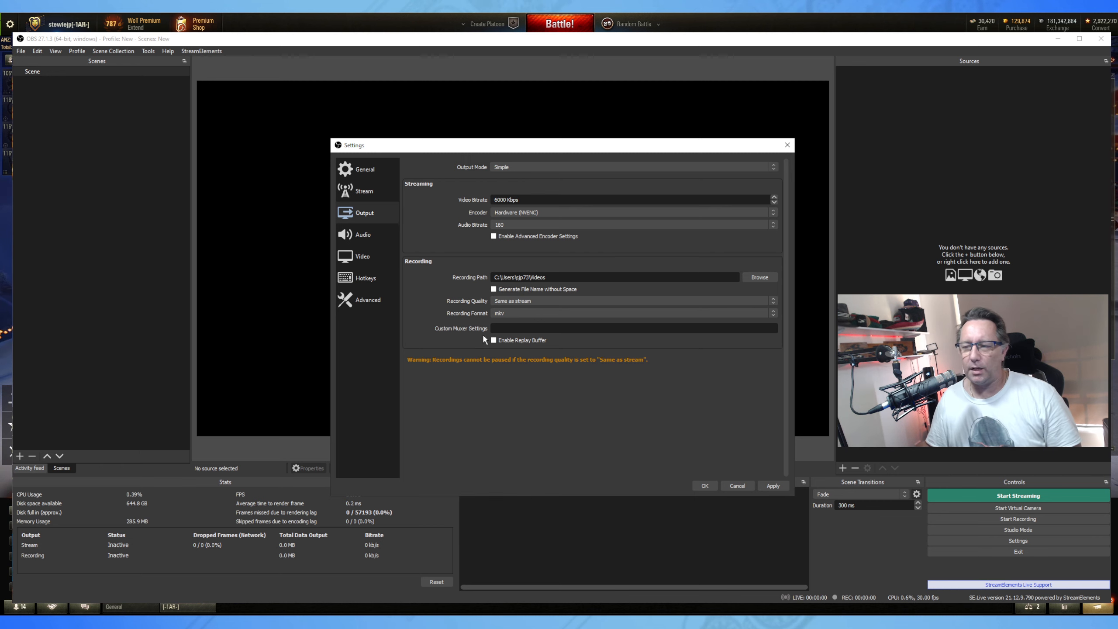
{"action": "left_click", "coordinate": [507, 317]}
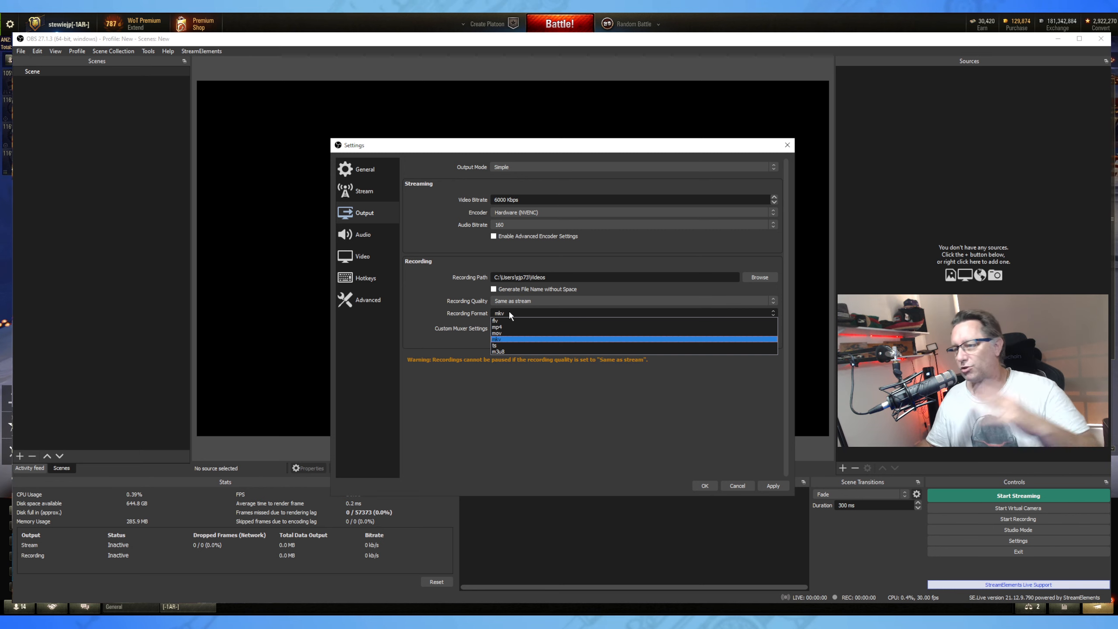
{"action": "left_click", "coordinate": [459, 385]}
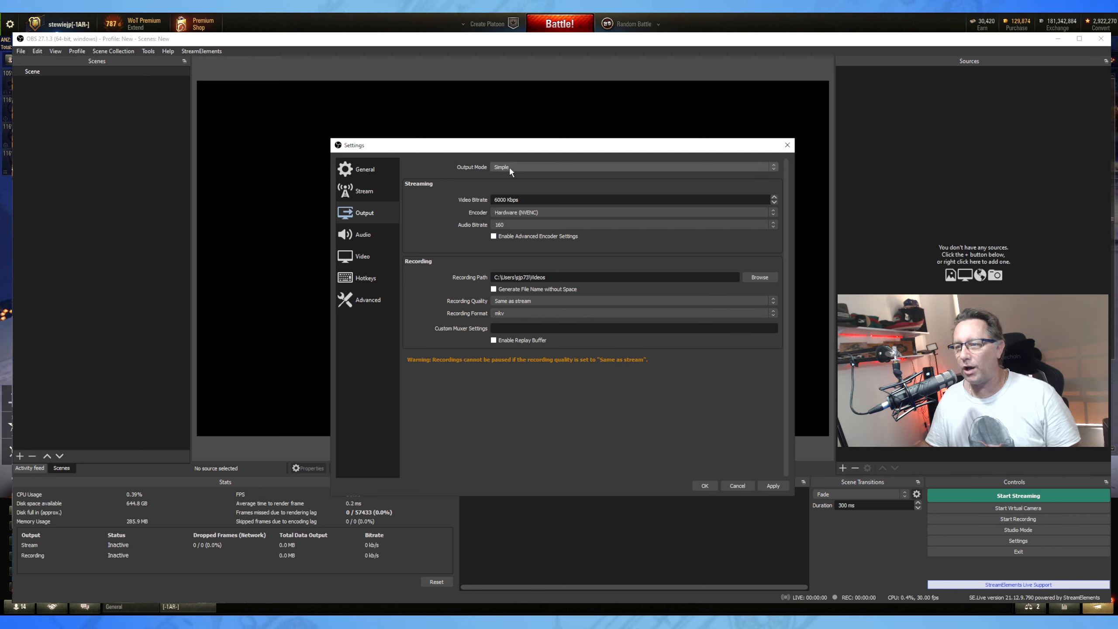
Switch Output Mode to Advanced with the NVIDIA NVENC H.264 (new) streaming encoder.
{"action": "left_click", "coordinate": [493, 167]}
{"action": "left_click", "coordinate": [511, 180]}
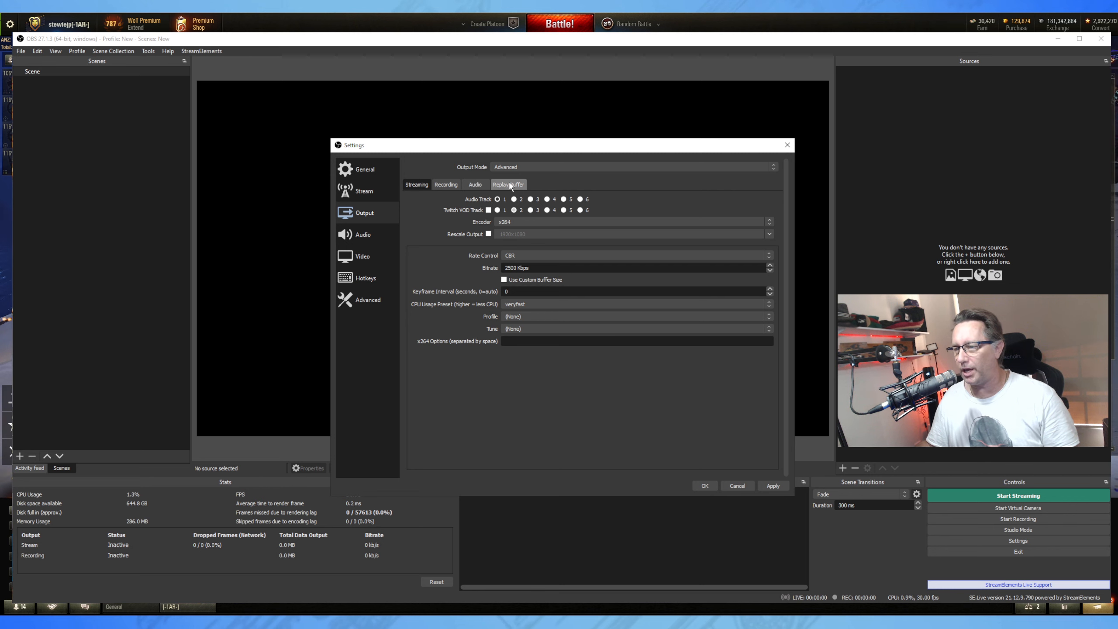
{"action": "left_click", "coordinate": [526, 222]}
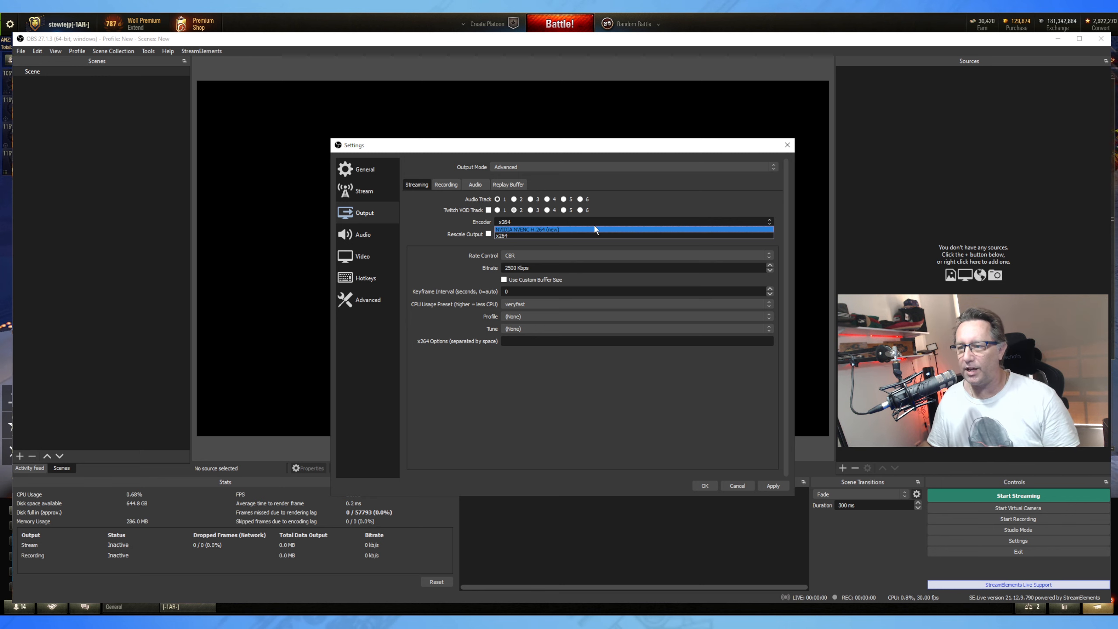
{"action": "left_click", "coordinate": [531, 229]}
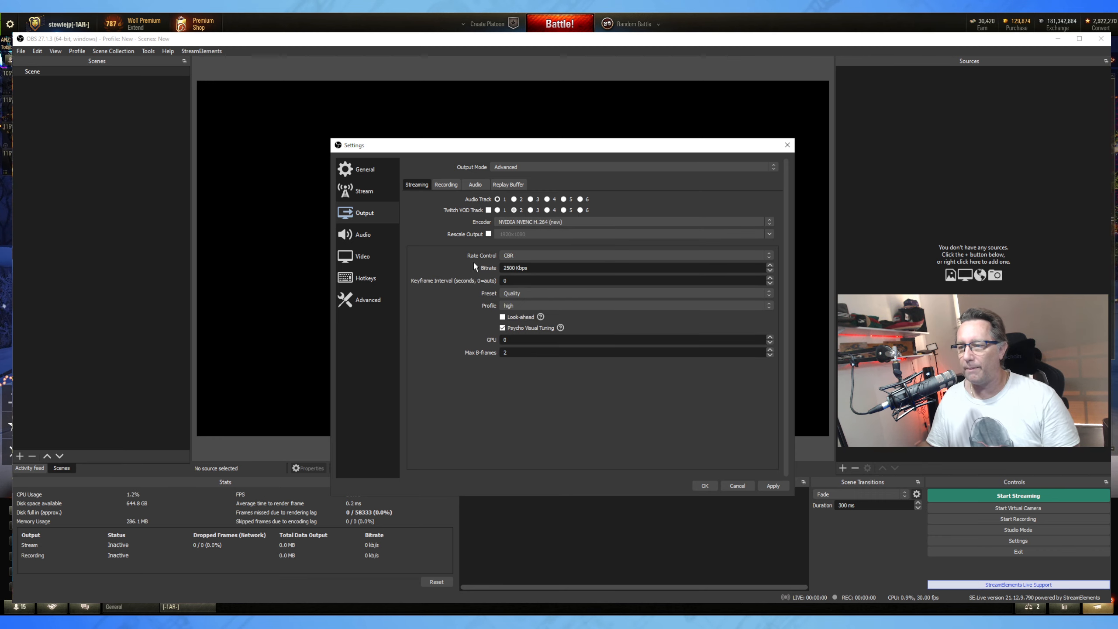
Keep CBR rate control and set the streaming bitrate to 5000 Kbps.
{"action": "left_click", "coordinate": [530, 256]}
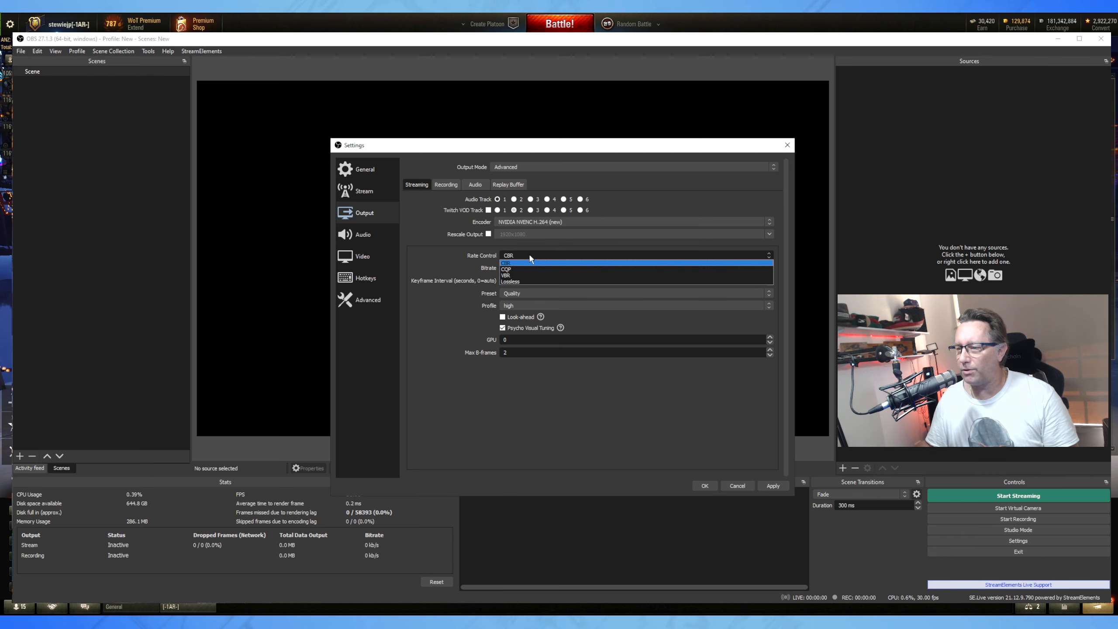
{"action": "left_click", "coordinate": [530, 258]}
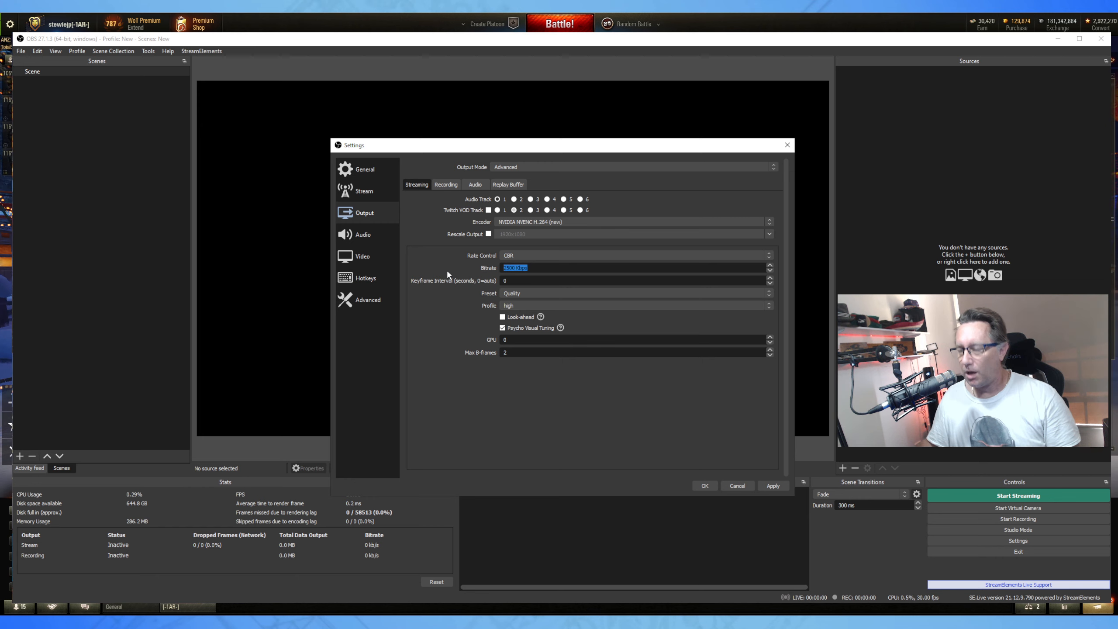
{"action": "type", "text": "6000"}
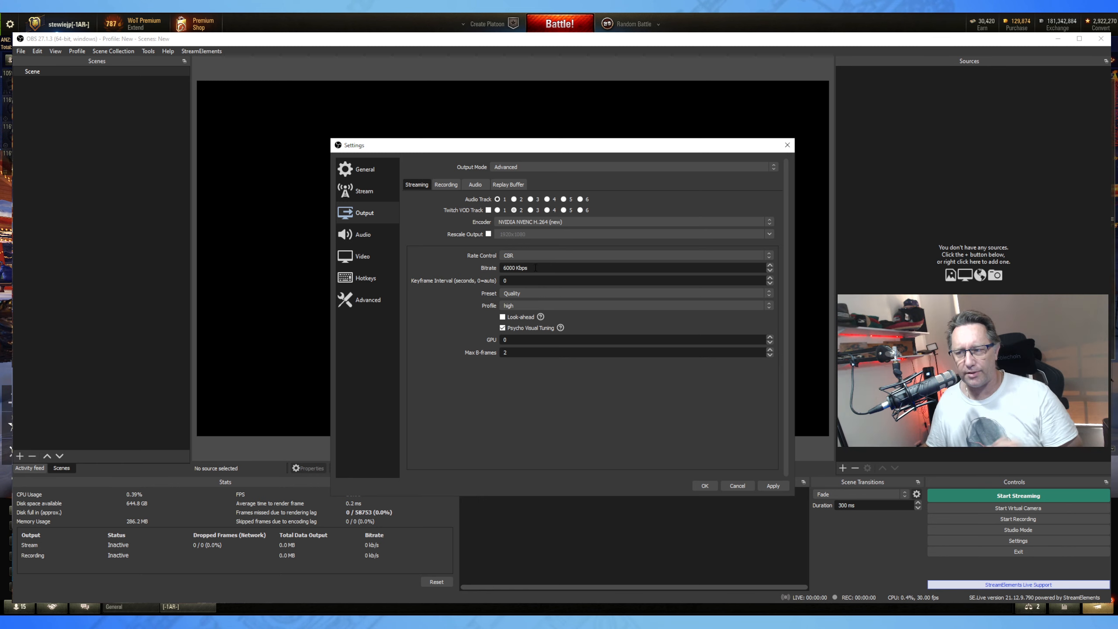
{"action": "left_click", "coordinate": [541, 268]}
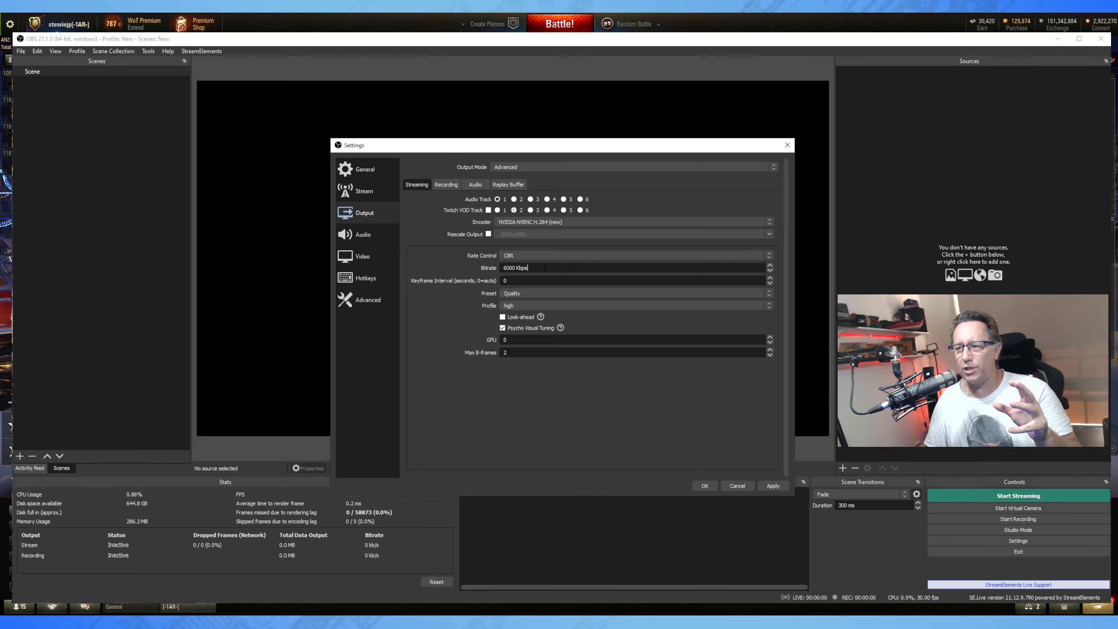
{"action": "left_click_drag", "start_coordinate": [545, 268], "coordinate": [501, 269]}
{"action": "type", "text": "5000"}
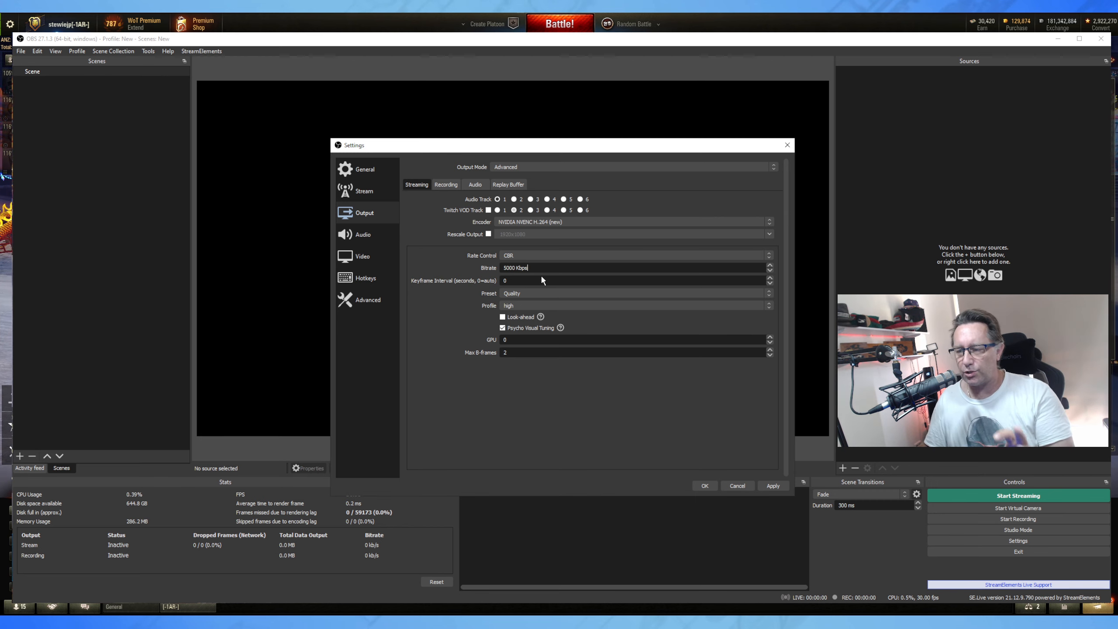
{"action": "left_click", "coordinate": [510, 280]}
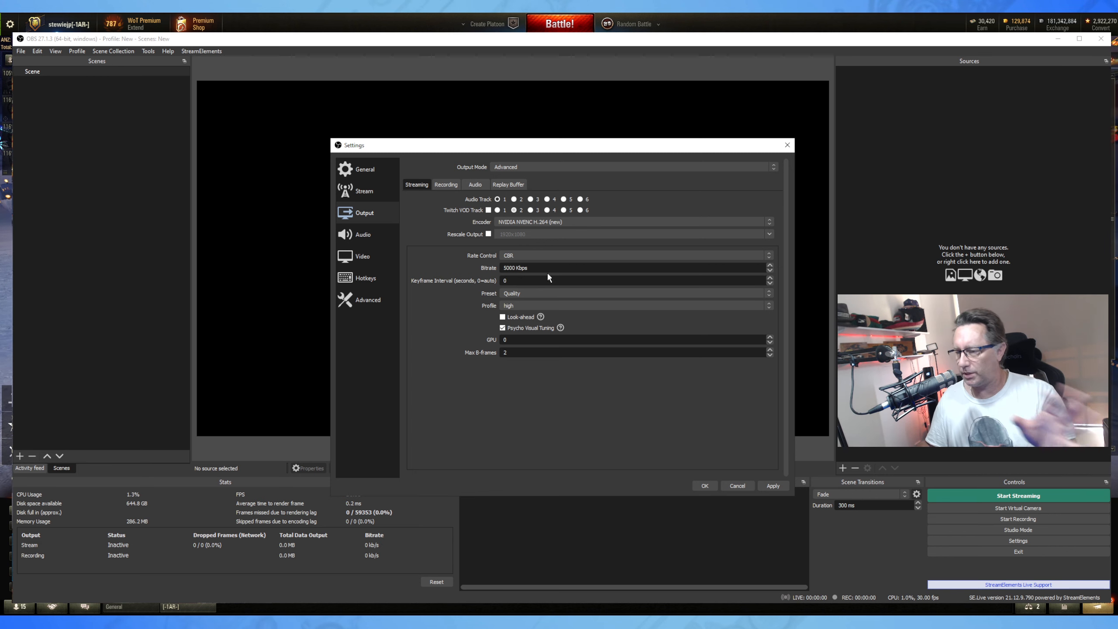
Try the Max Quality encoder preset, then leave the preset on Quality.
{"action": "left_click", "coordinate": [532, 294]}
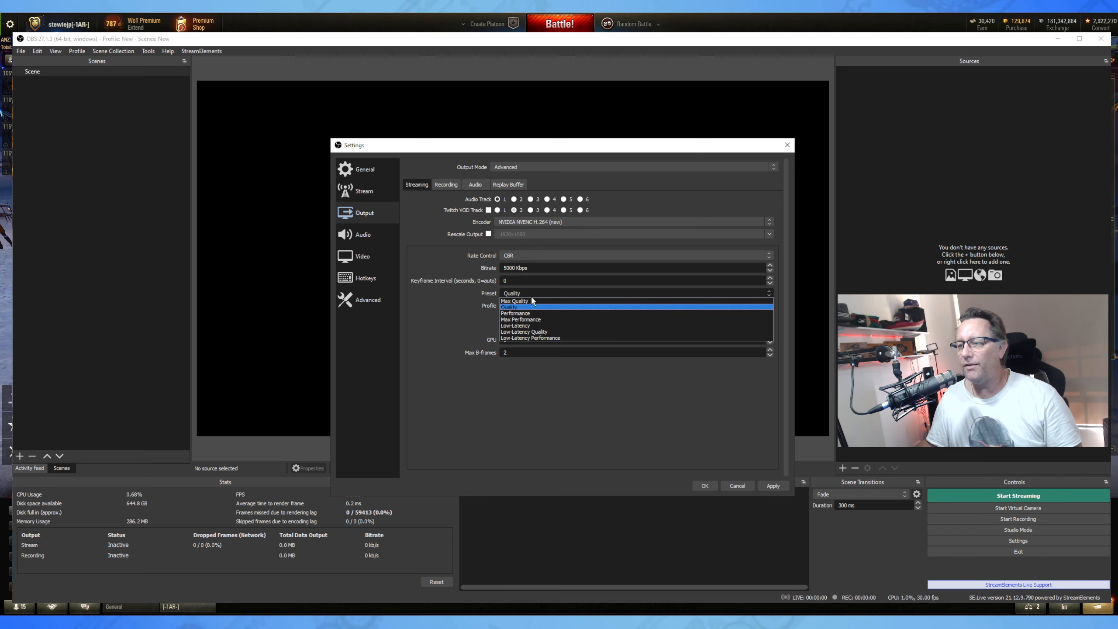
{"action": "left_click", "coordinate": [531, 300]}
{"action": "left_click", "coordinate": [537, 292]}
{"action": "left_click", "coordinate": [537, 307]}
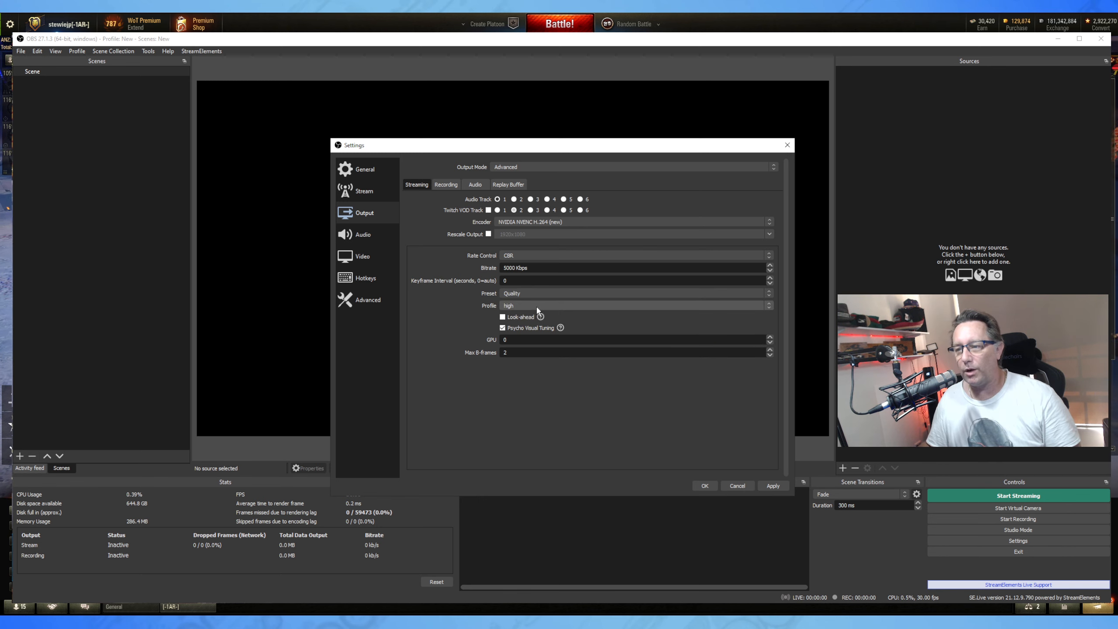
{"action": "left_click", "coordinate": [539, 294]}
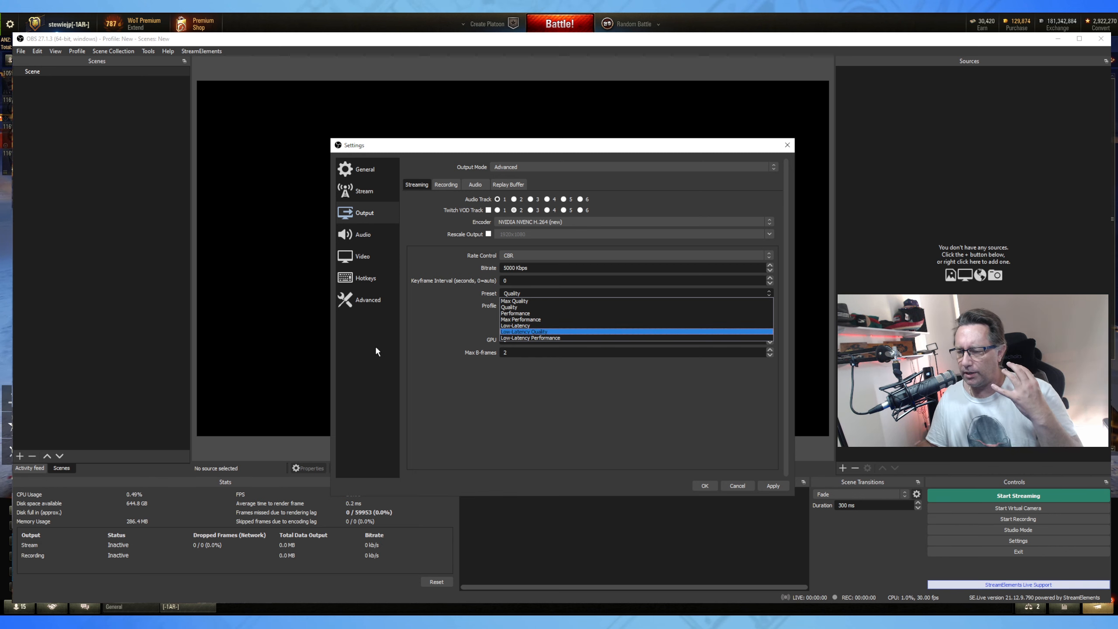
{"action": "left_click", "coordinate": [458, 317]}
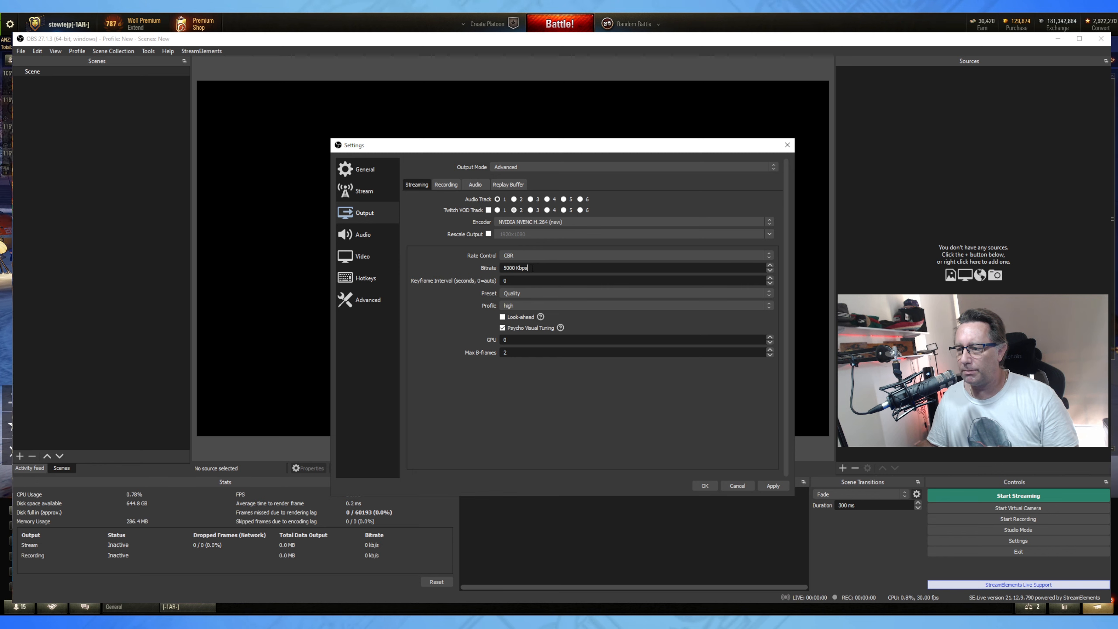
Keep CBR rate control, leave Rescale Output off, and show the Recording tab.
{"action": "left_click", "coordinate": [532, 255]}
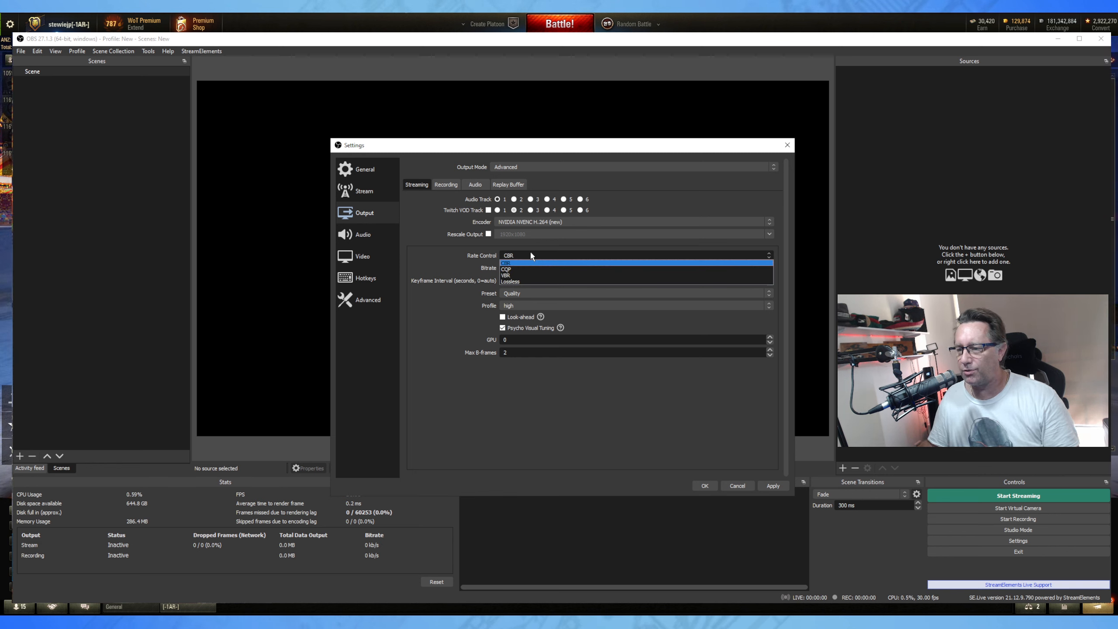
{"action": "left_click", "coordinate": [432, 263]}
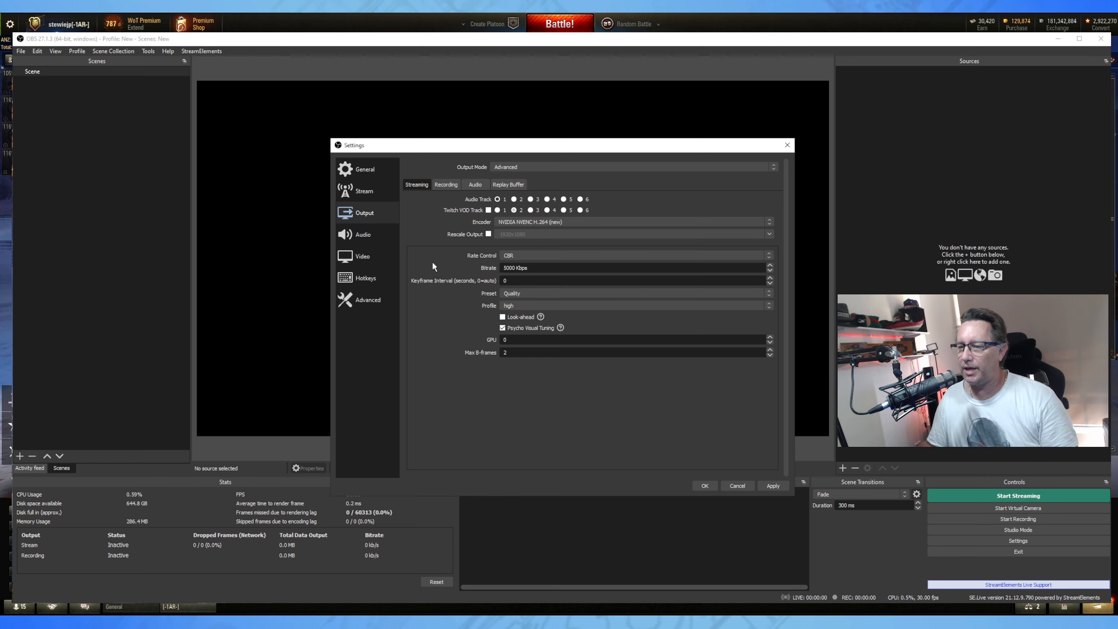
{"action": "left_click", "coordinate": [521, 253]}
{"action": "left_click", "coordinate": [486, 251]}
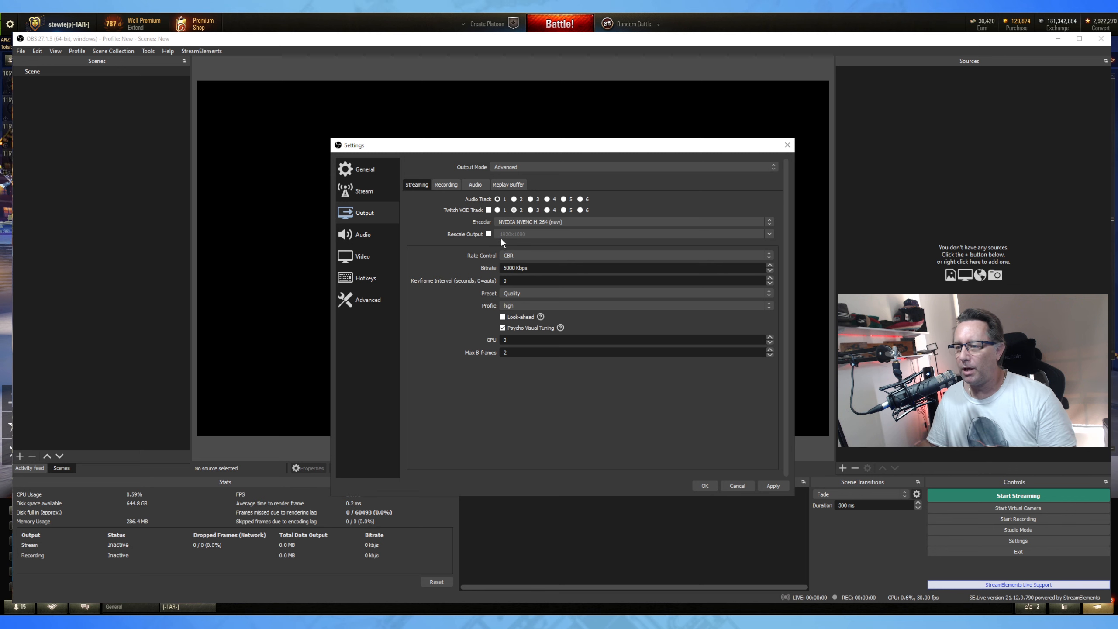
{"action": "left_click", "coordinate": [488, 233]}
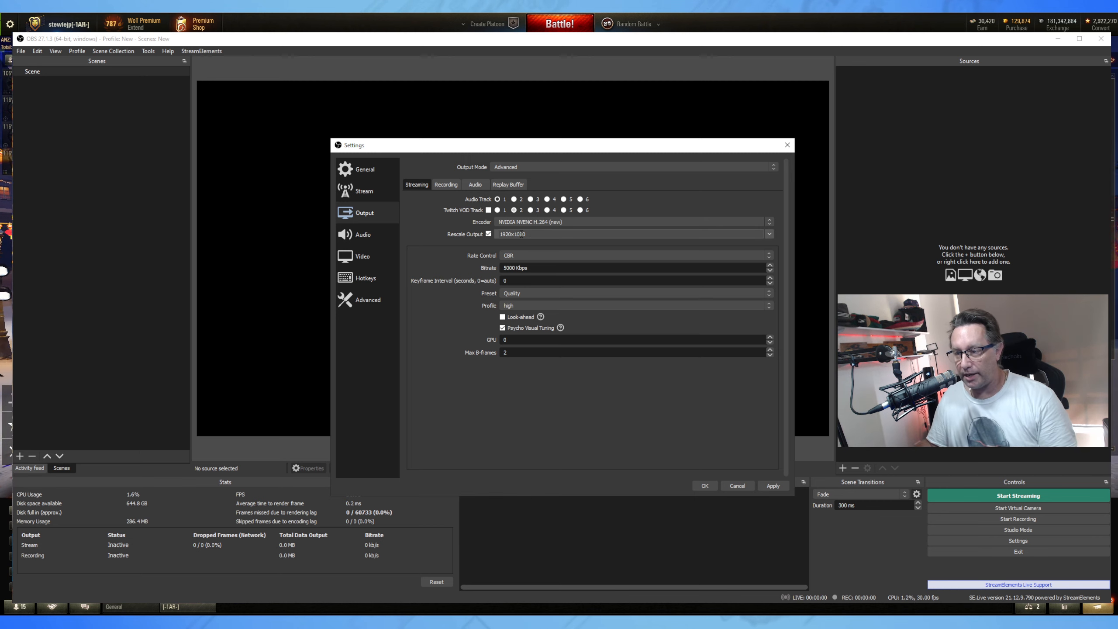
{"action": "left_click", "coordinate": [489, 234]}
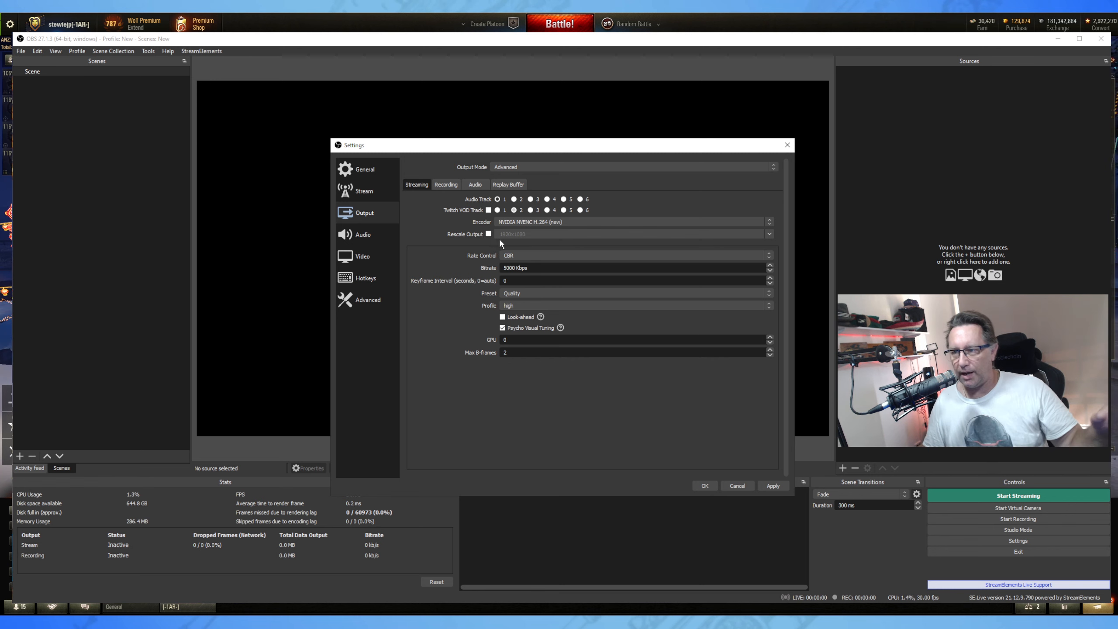
{"action": "left_click", "coordinate": [443, 185]}
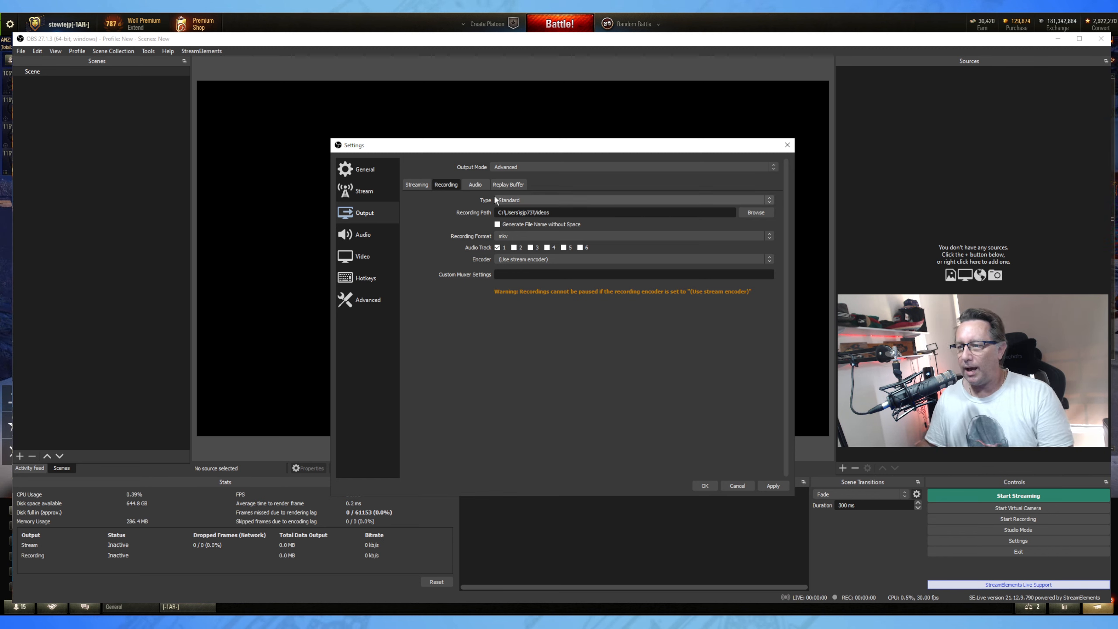
Keep Standard recording type, set mp4 format, add audio track 2, and choose NVIDIA NVENC H.264 (new).
{"action": "left_click", "coordinate": [536, 201]}
{"action": "left_click", "coordinate": [536, 206]}
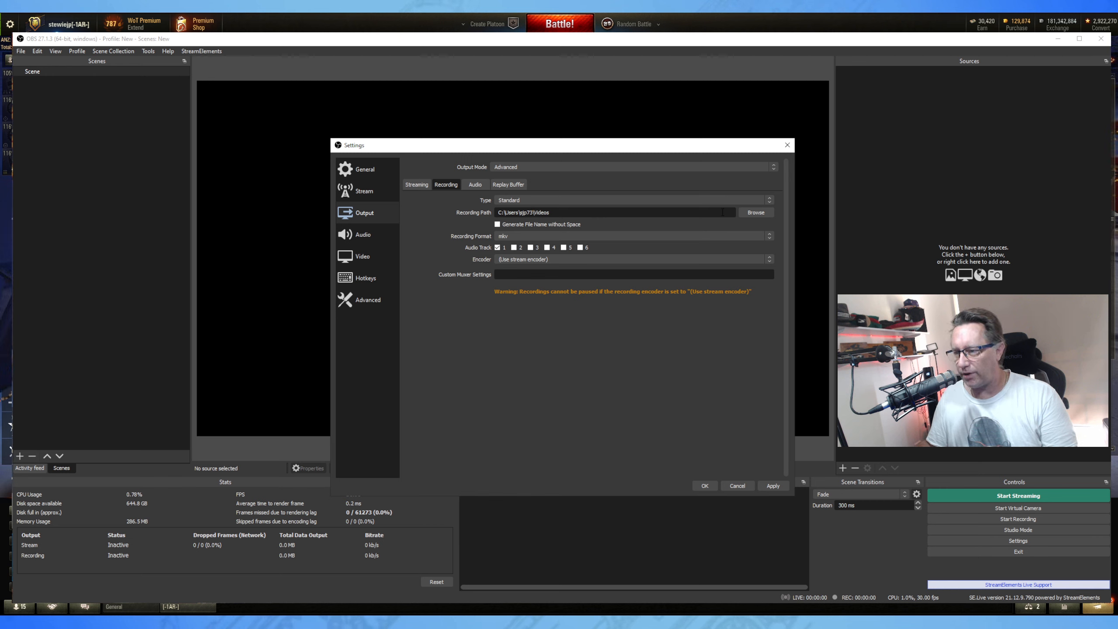
{"action": "left_click", "coordinate": [525, 238]}
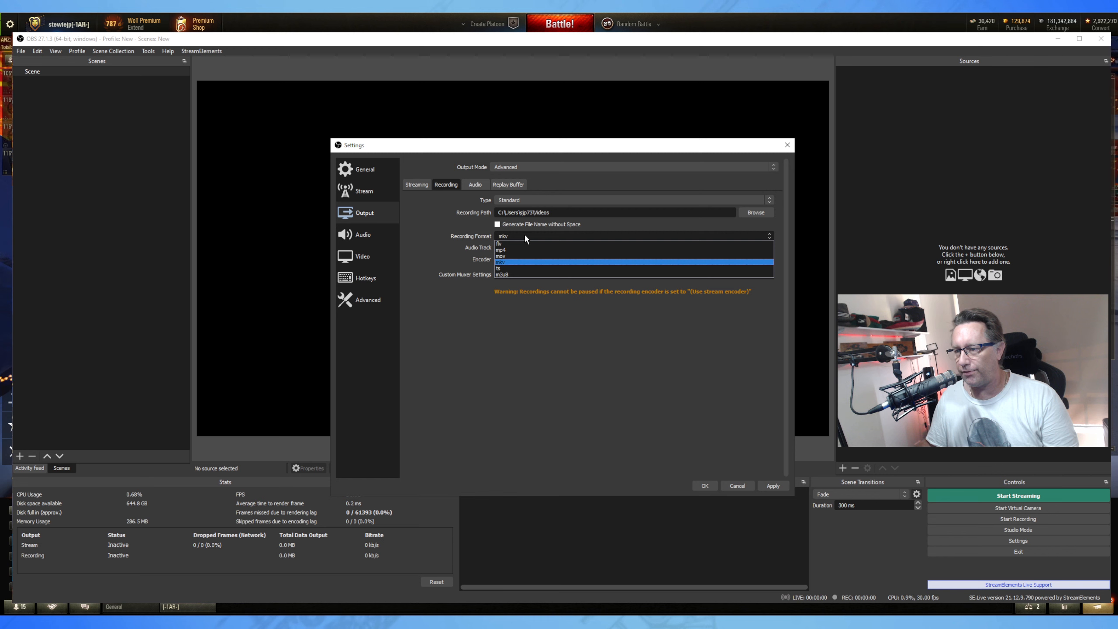
{"action": "left_click", "coordinate": [518, 250]}
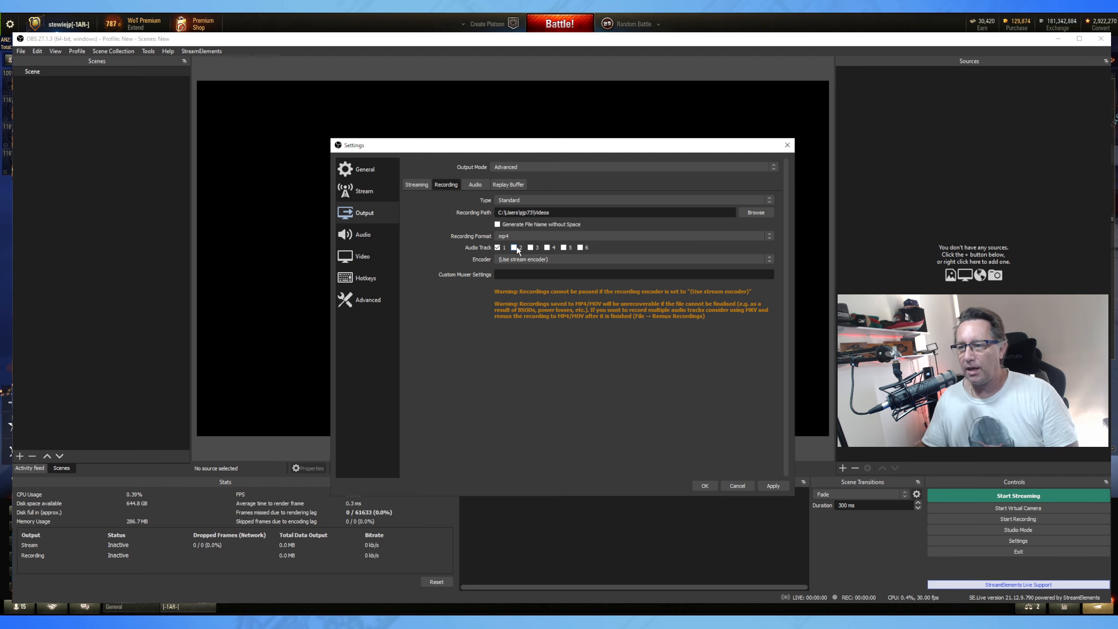
{"action": "left_click", "coordinate": [515, 248]}
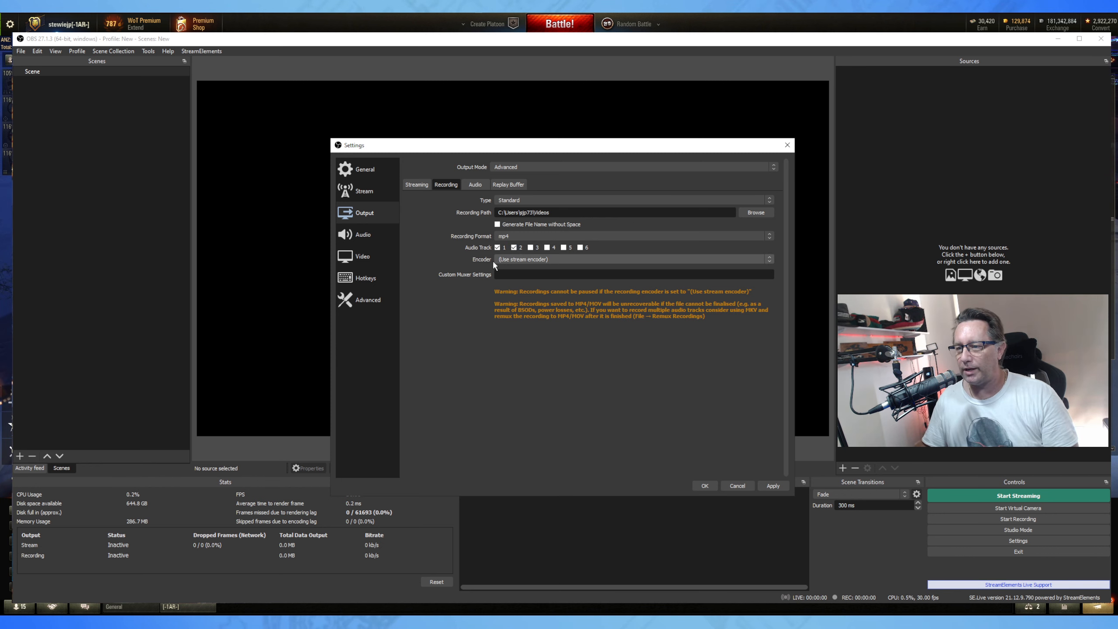
{"action": "left_click", "coordinate": [544, 259]}
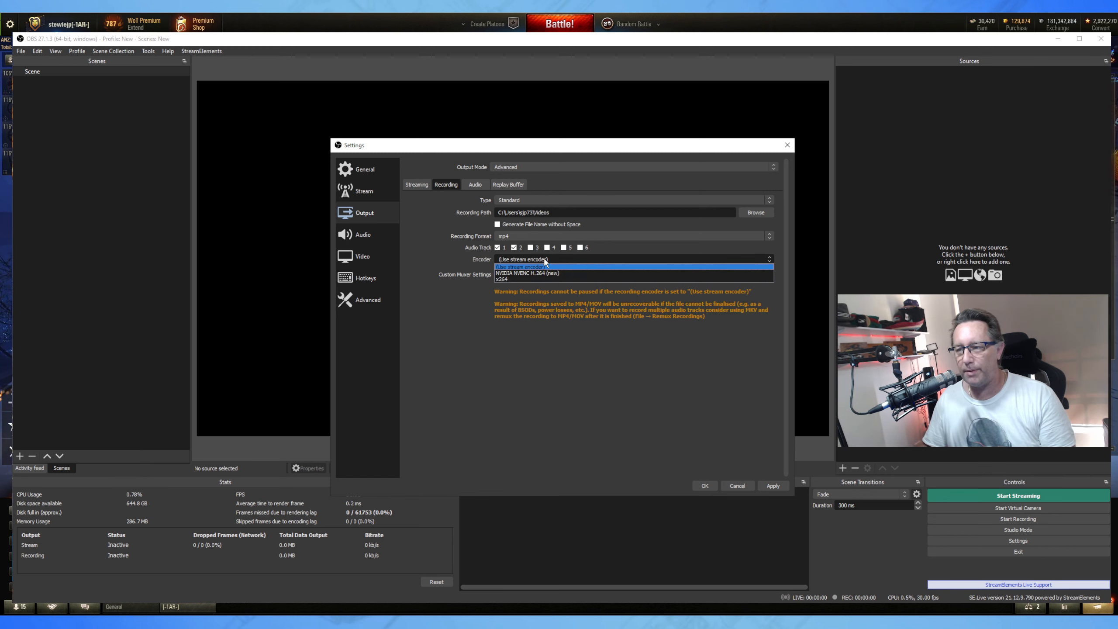
{"action": "left_click", "coordinate": [560, 272]}
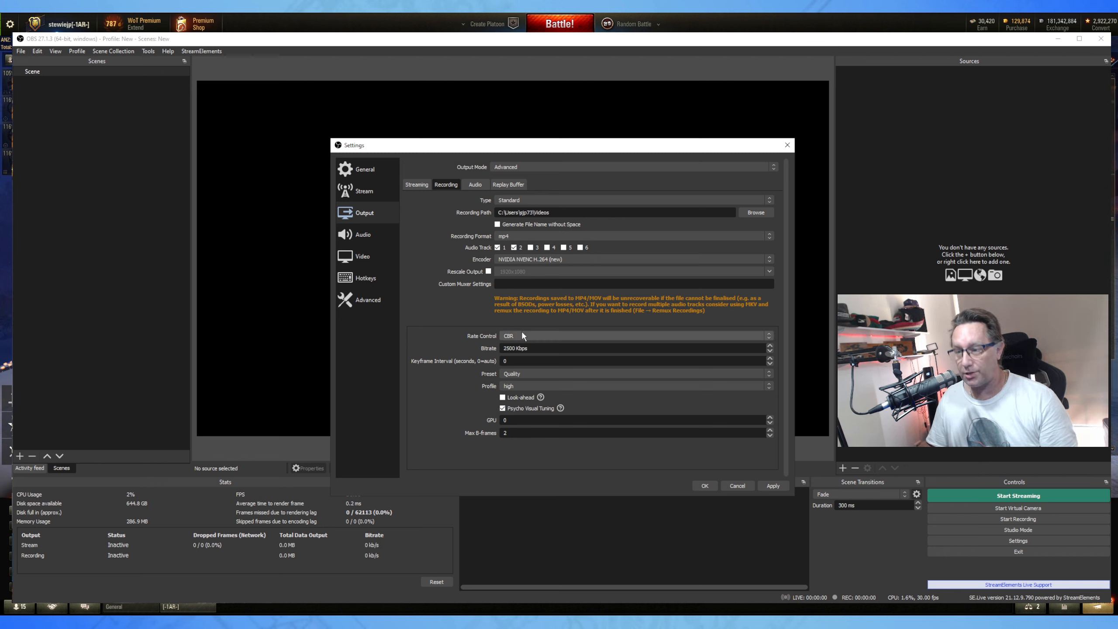
Replace the 2500 Kbps recording bitrate with 100000 Kbps, keeping CBR rate control.
{"action": "left_click_drag", "start_coordinate": [532, 348], "coordinate": [489, 346]}
{"action": "type", "text": "1000"}
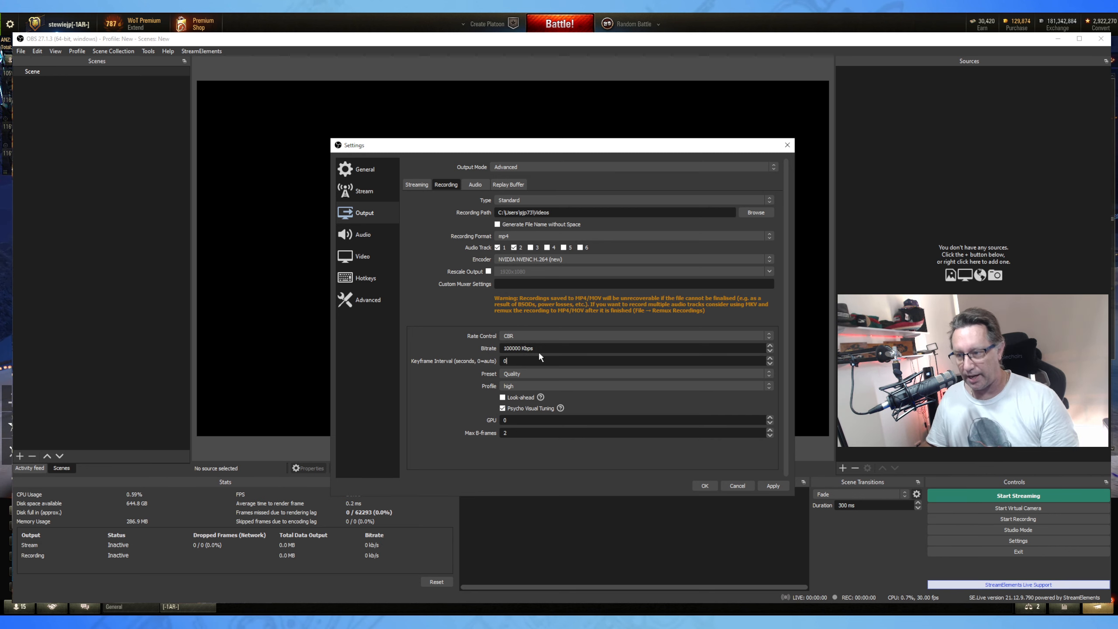
{"action": "left_click", "coordinate": [534, 363]}
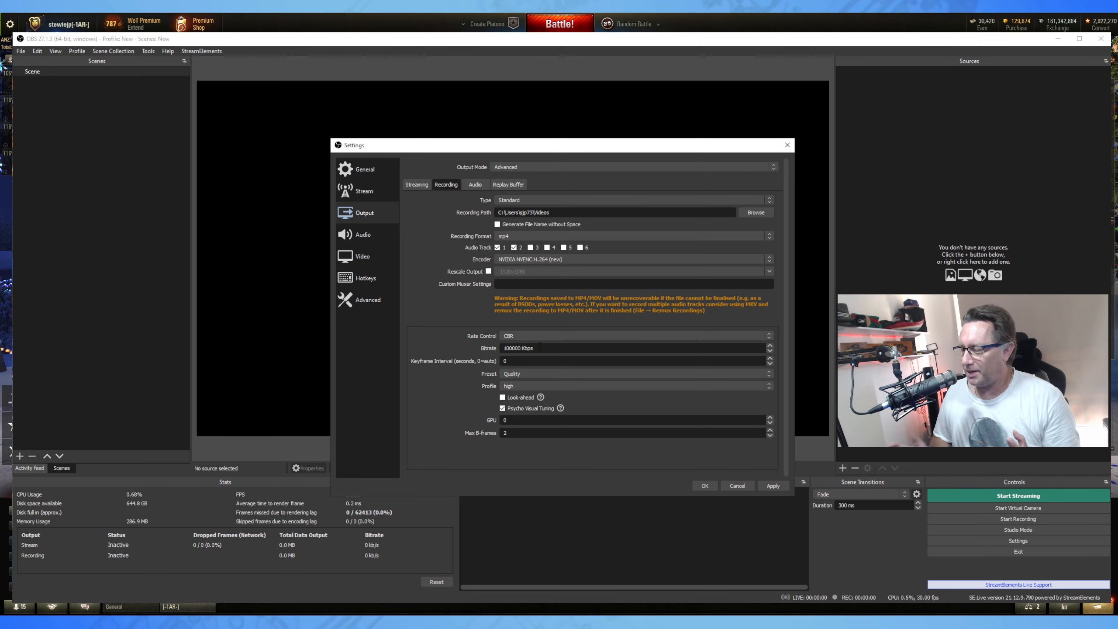
{"action": "left_click", "coordinate": [540, 348]}
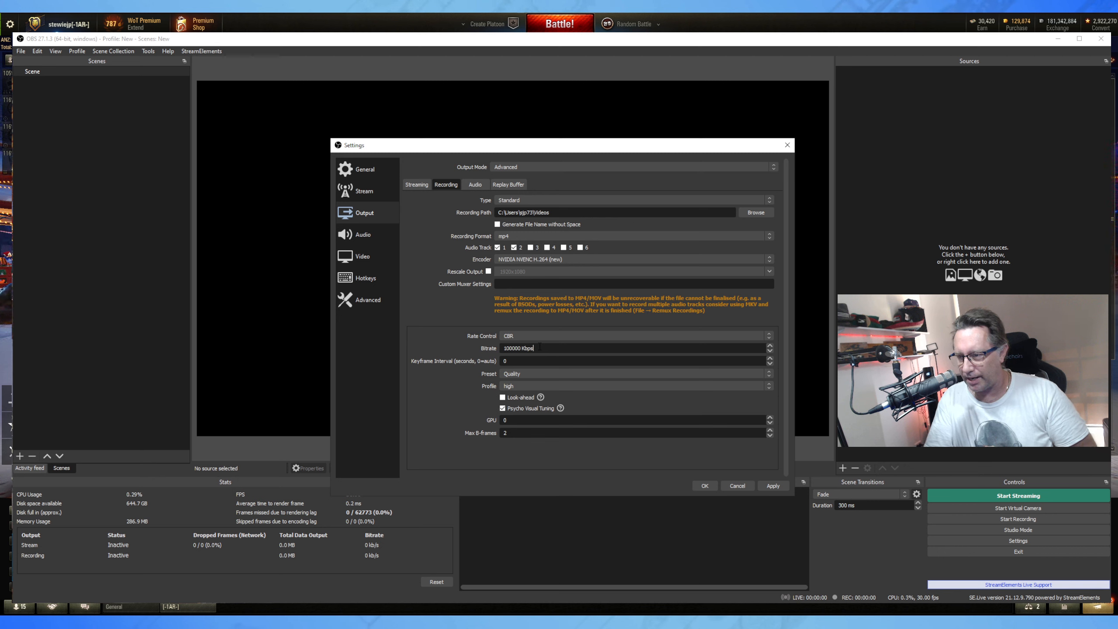
{"action": "left_click", "coordinate": [524, 336]}
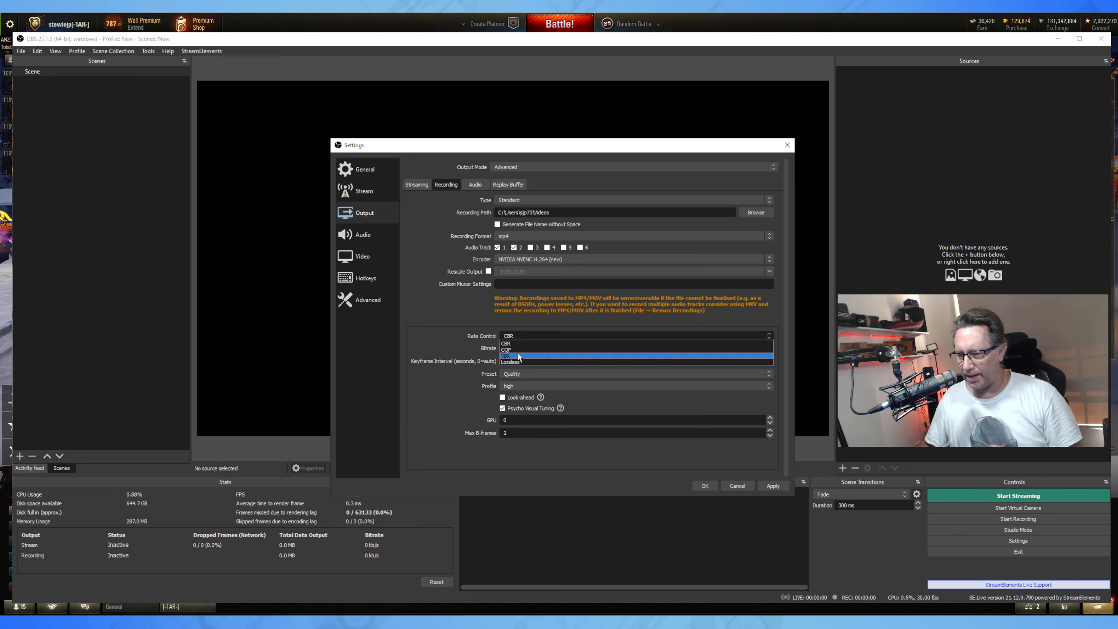
{"action": "left_click", "coordinate": [444, 314]}
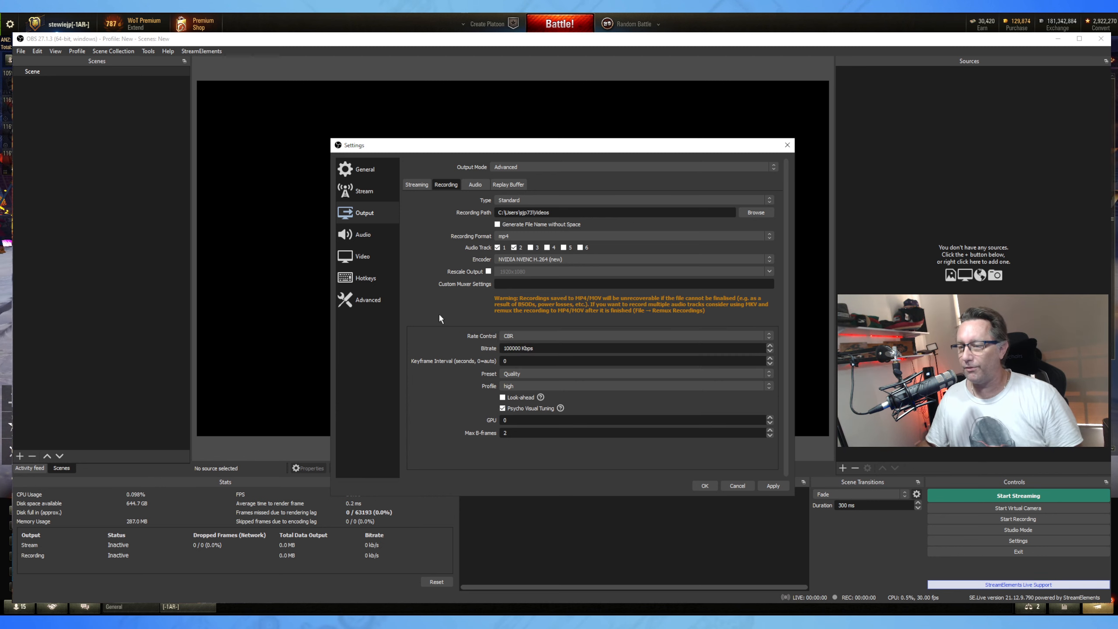
Try VBR, then set the recording bitrate to 50000 Kbps with CBR rate control.
{"action": "left_click", "coordinate": [506, 336]}
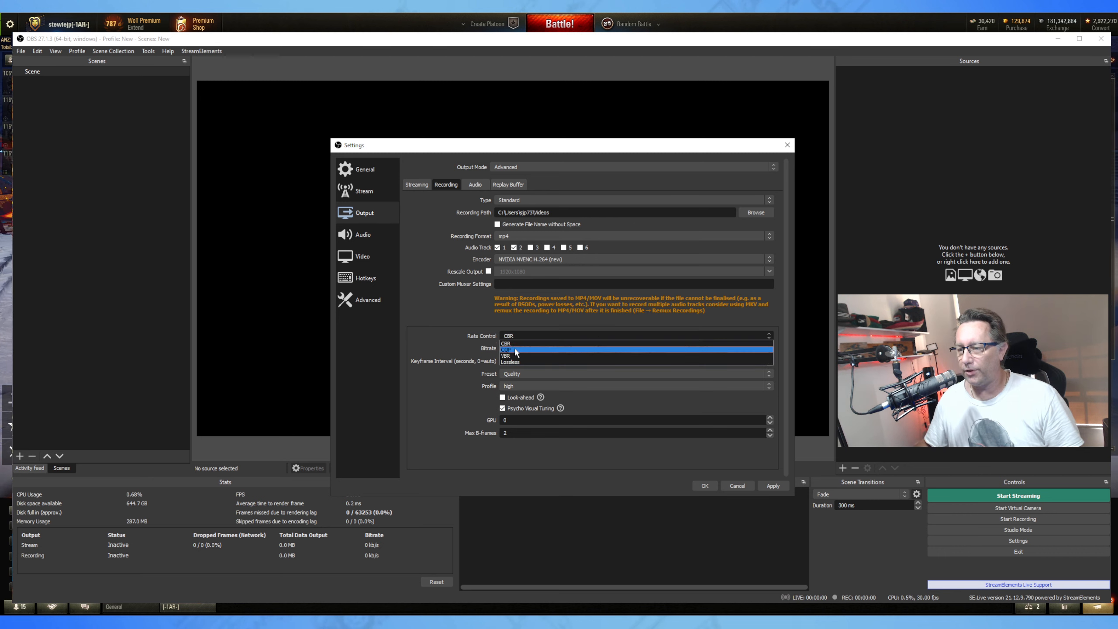
{"action": "left_click", "coordinate": [563, 348]}
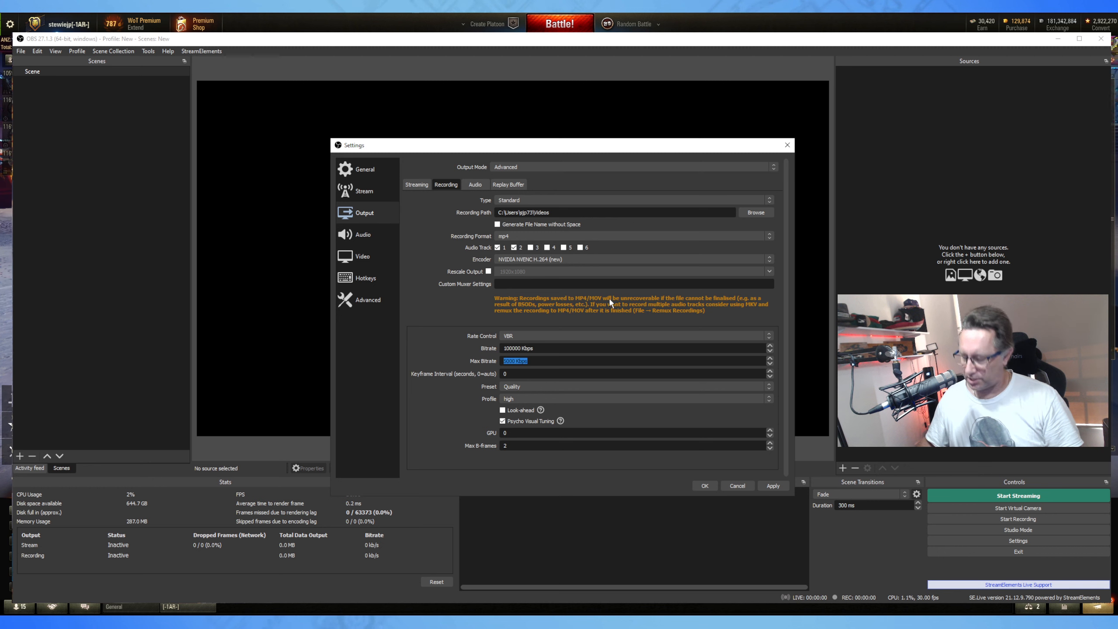
{"action": "type", "text": "10000"}
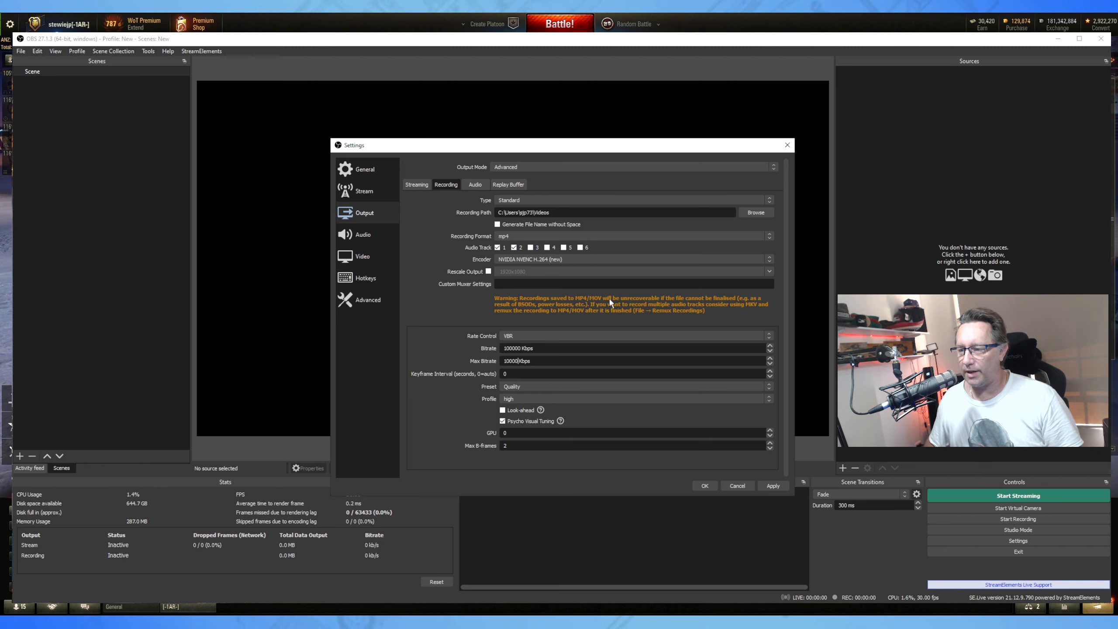
{"action": "type", "text": "0"}
{"action": "left_click_drag", "start_coordinate": [555, 348], "coordinate": [471, 347]}
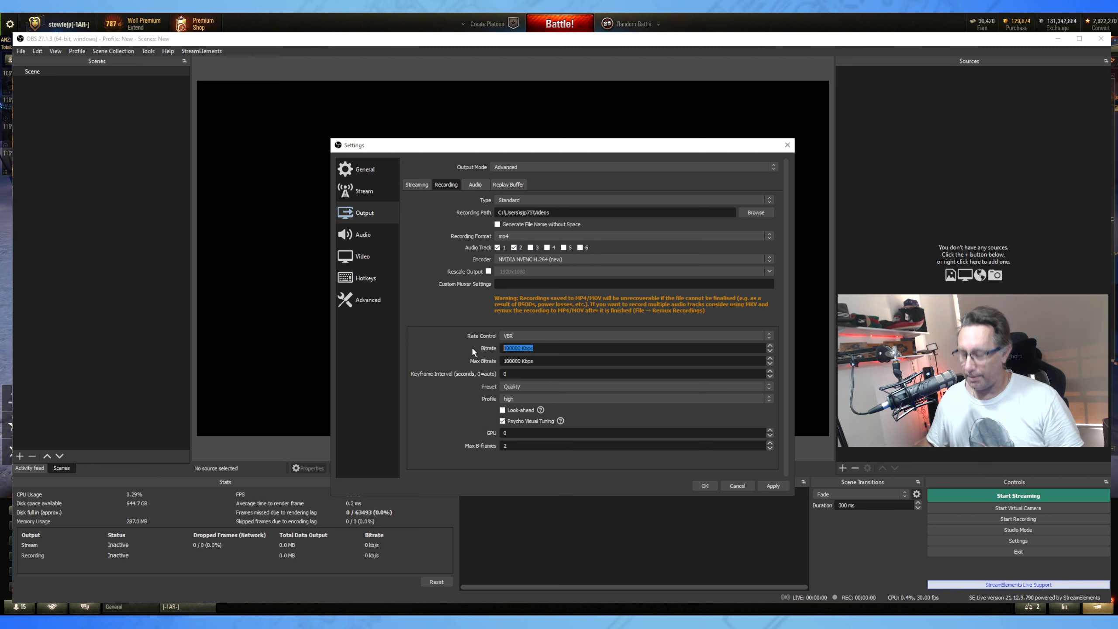
{"action": "type", "text": "50000"}
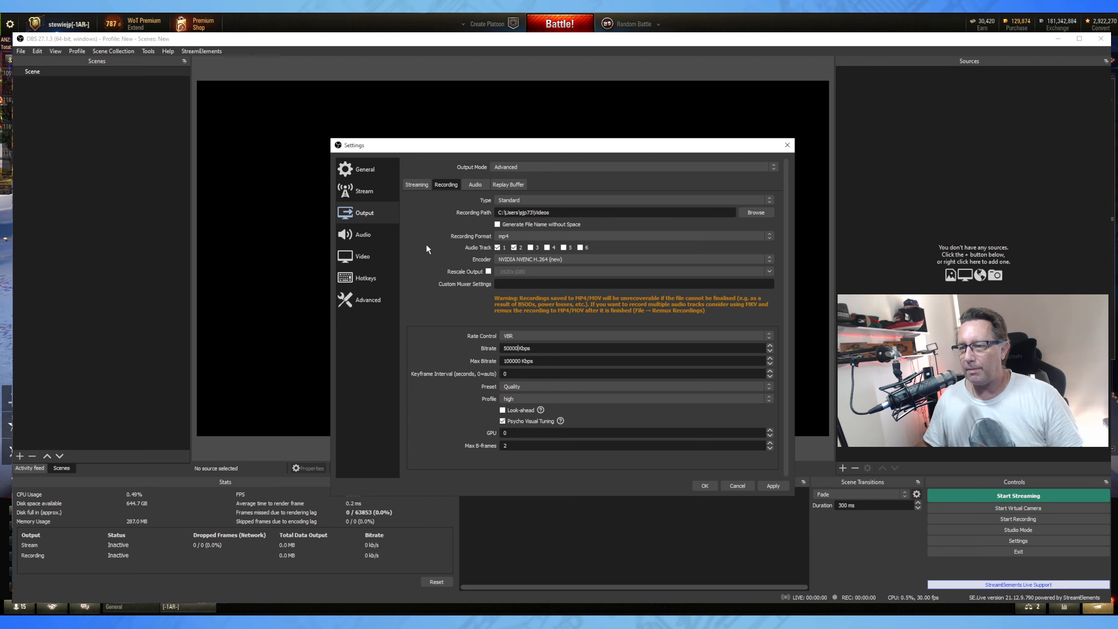
{"action": "left_click", "coordinate": [511, 335]}
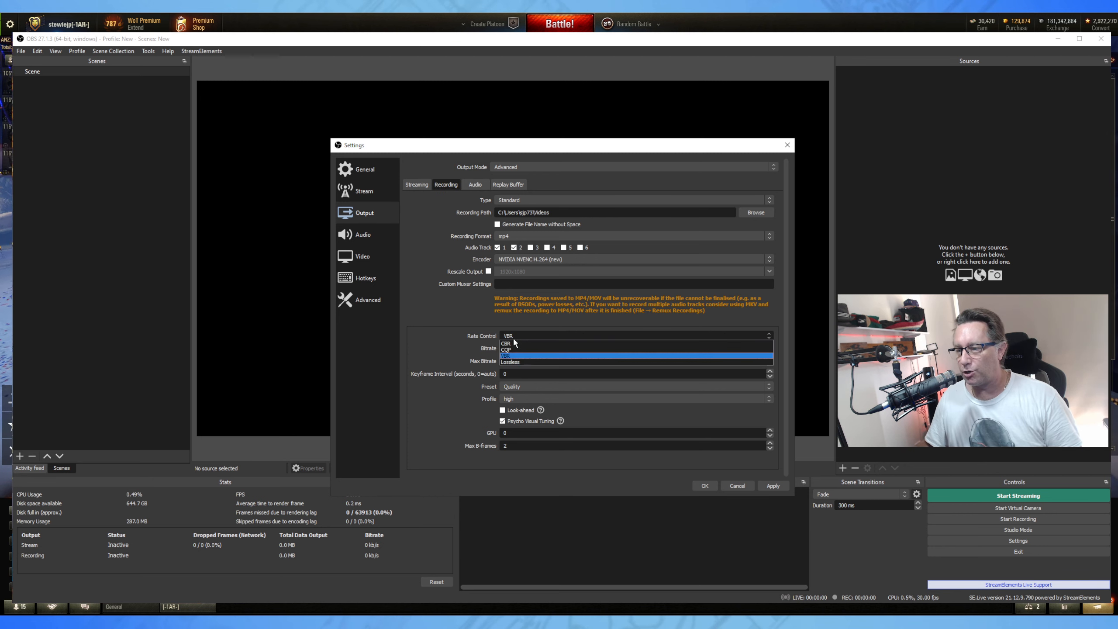
{"action": "left_click", "coordinate": [515, 344]}
{"action": "left_click_drag", "start_coordinate": [538, 349], "coordinate": [510, 351]}
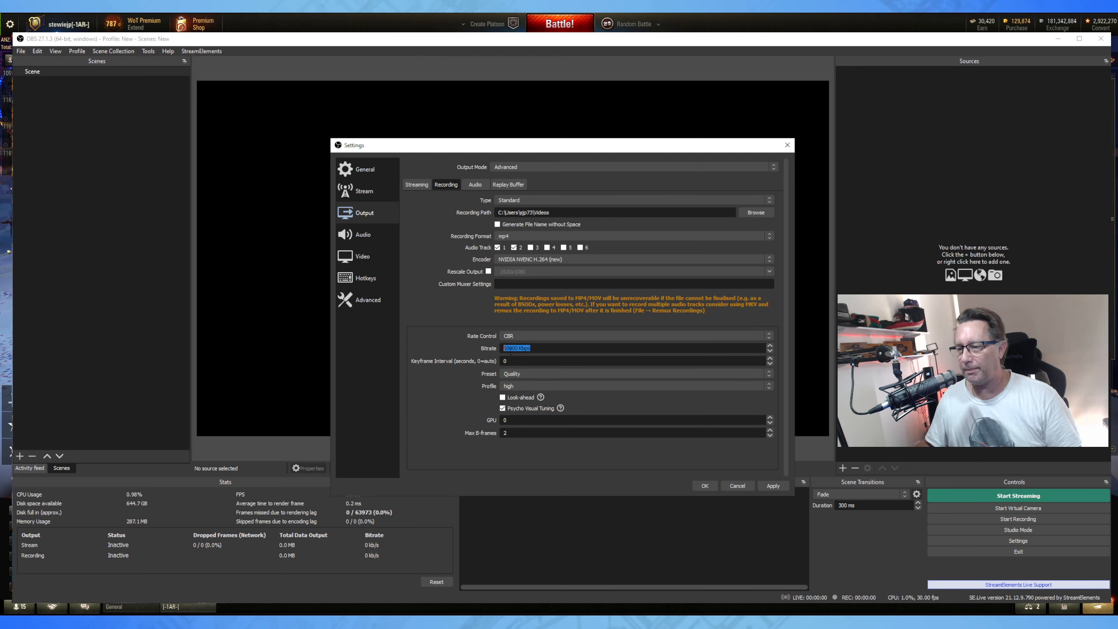
{"action": "left_click", "coordinate": [400, 315]}
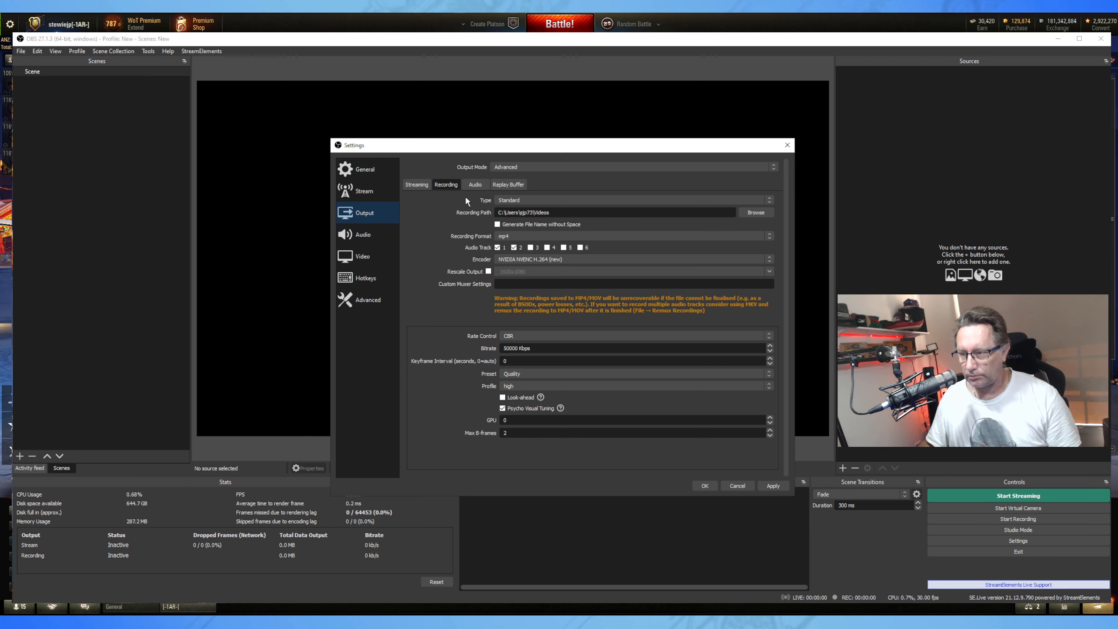
Set the audio bitrate of Tracks 1, 2 and 3 to 320, then show Replay Buffer options.
{"action": "left_click", "coordinate": [470, 183]}
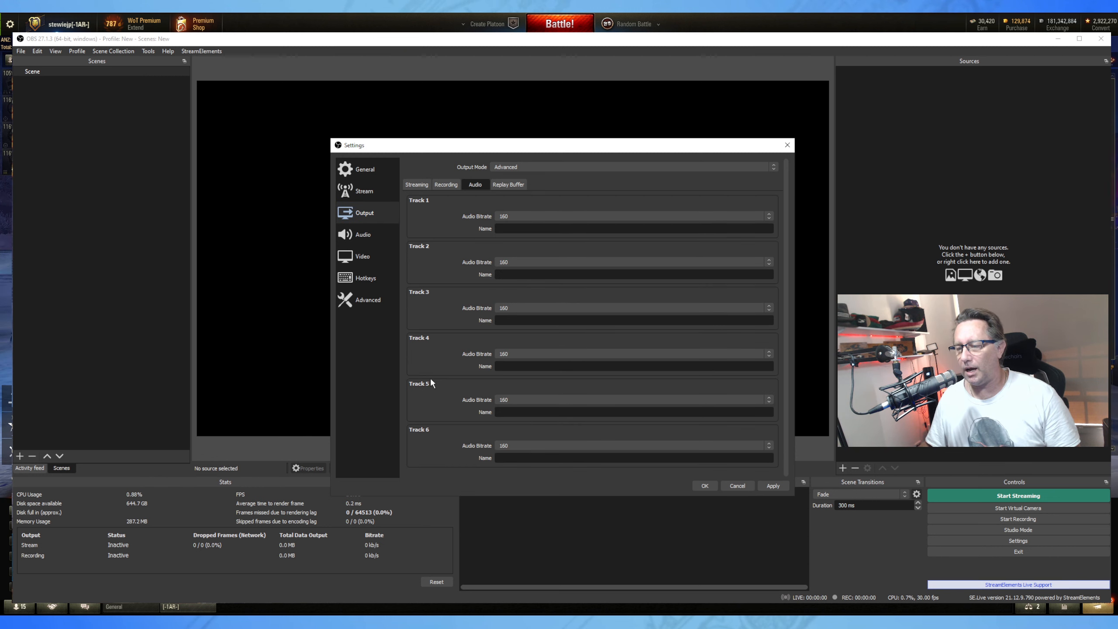
{"action": "left_click", "coordinate": [508, 217]}
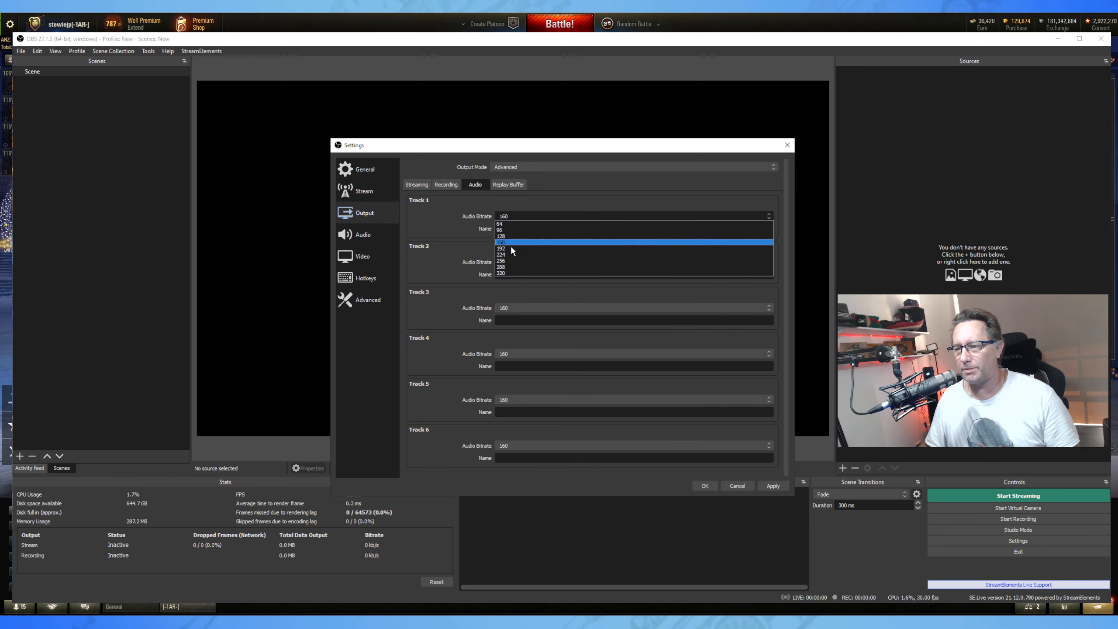
{"action": "left_click", "coordinate": [510, 273]}
{"action": "left_click", "coordinate": [519, 262]}
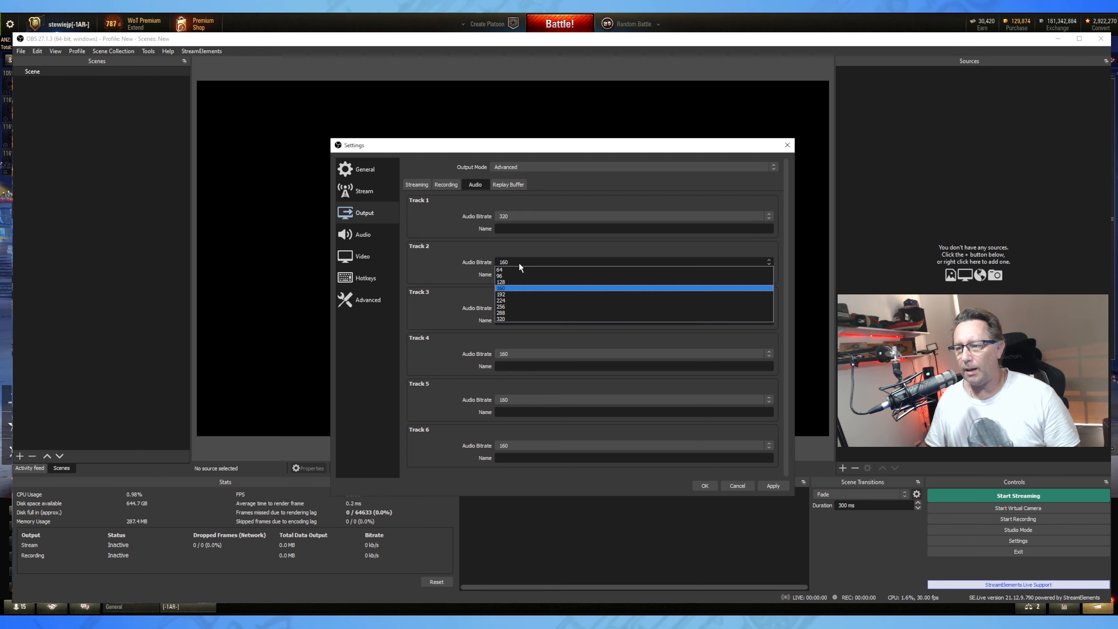
{"action": "left_click", "coordinate": [526, 319]}
{"action": "left_click", "coordinate": [528, 310]}
{"action": "left_click", "coordinate": [526, 365]}
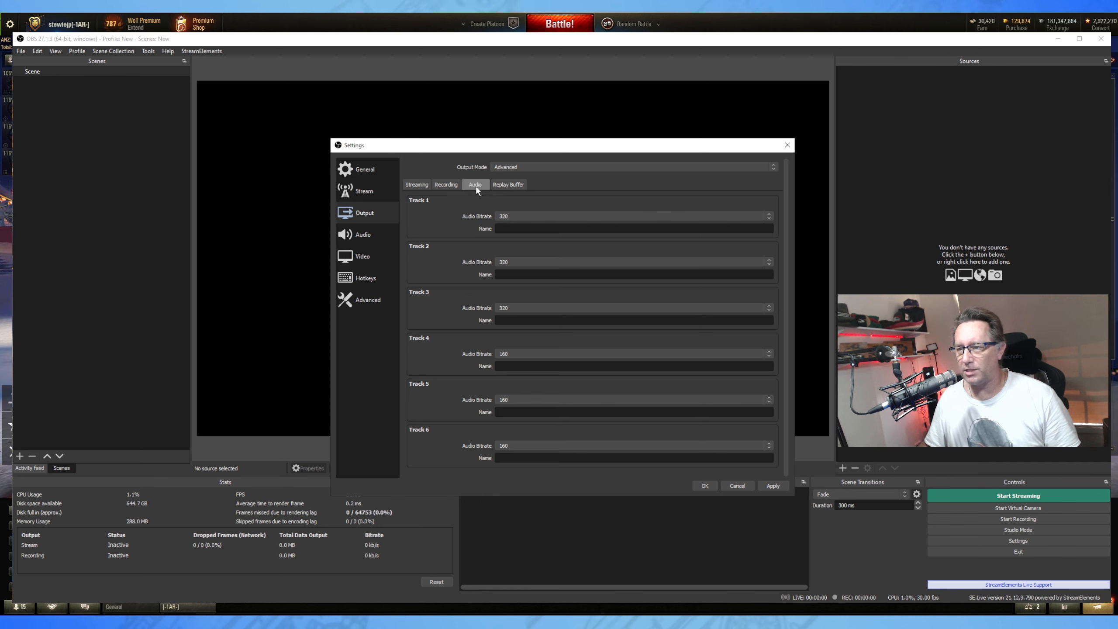
{"action": "left_click", "coordinate": [511, 187]}
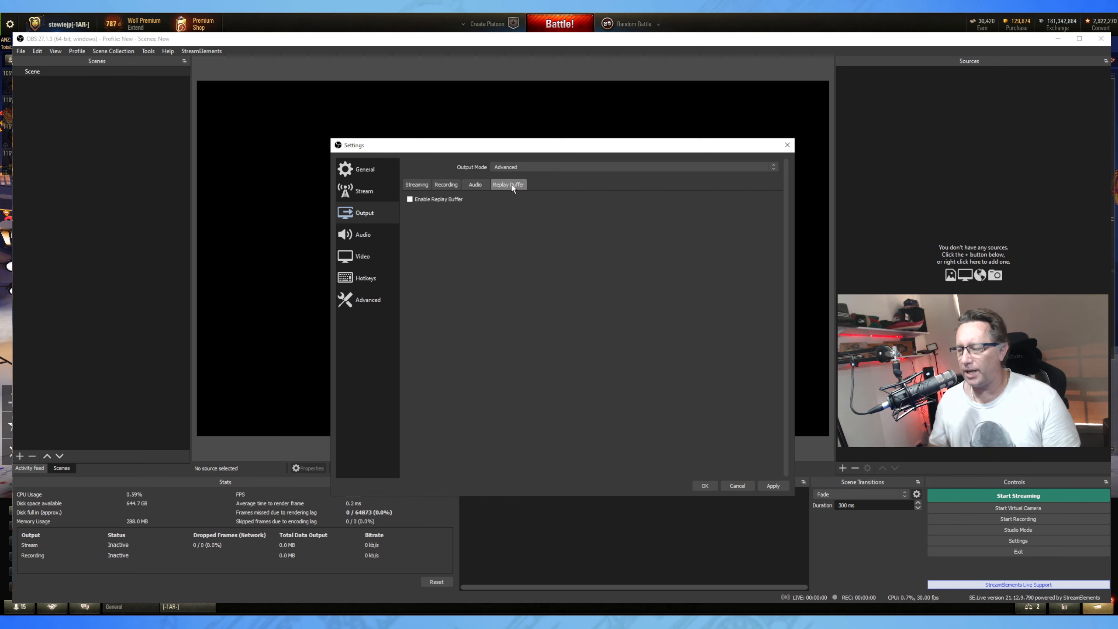
Enable the replay buffer with a 100 s maximum replay time, then return to Recording.
{"action": "left_click", "coordinate": [411, 200]}
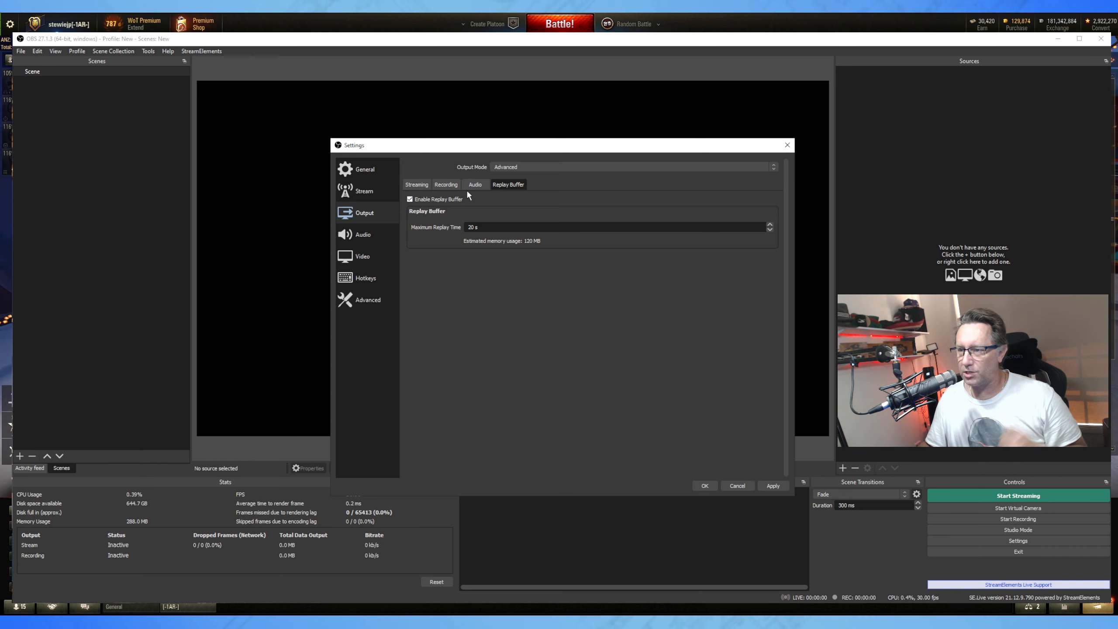
{"action": "left_click", "coordinate": [446, 185]}
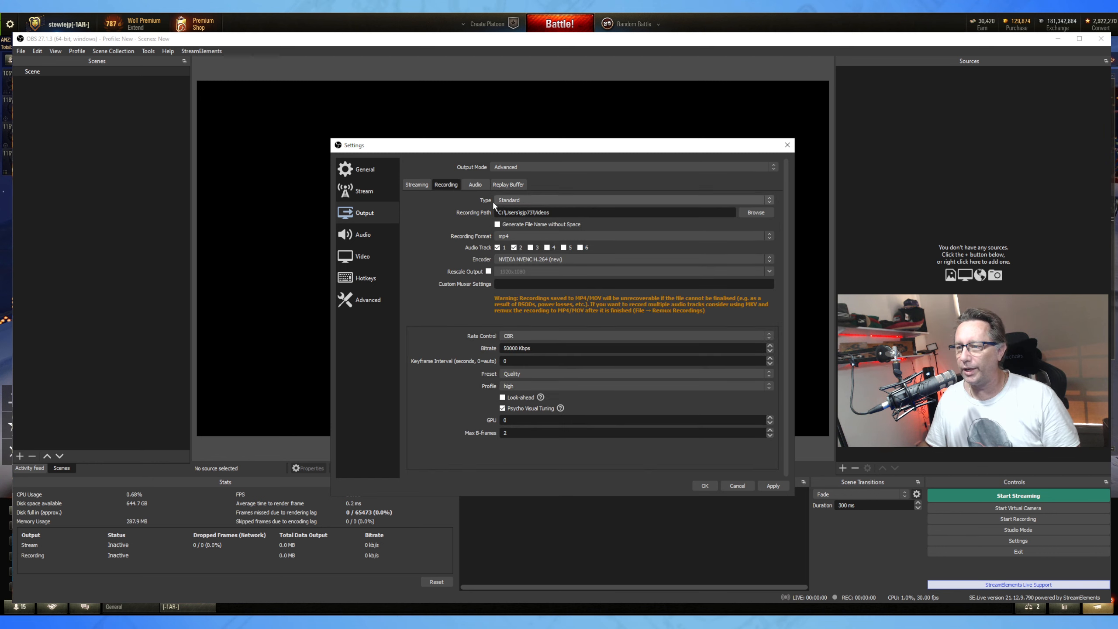
{"action": "left_click", "coordinate": [509, 185]}
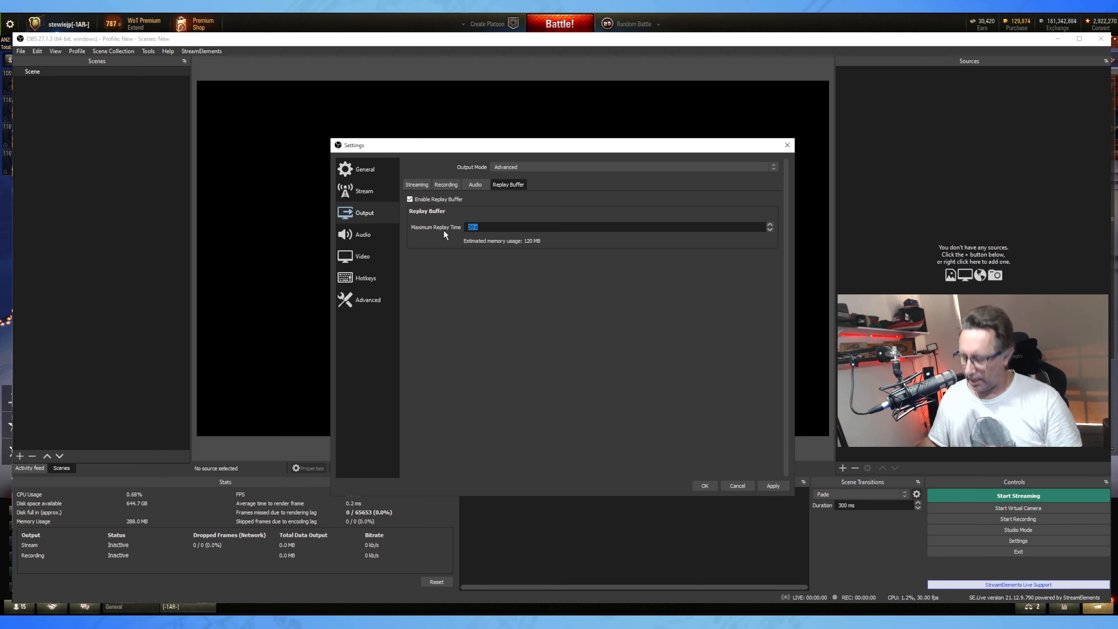
{"action": "type", "text": "00"}
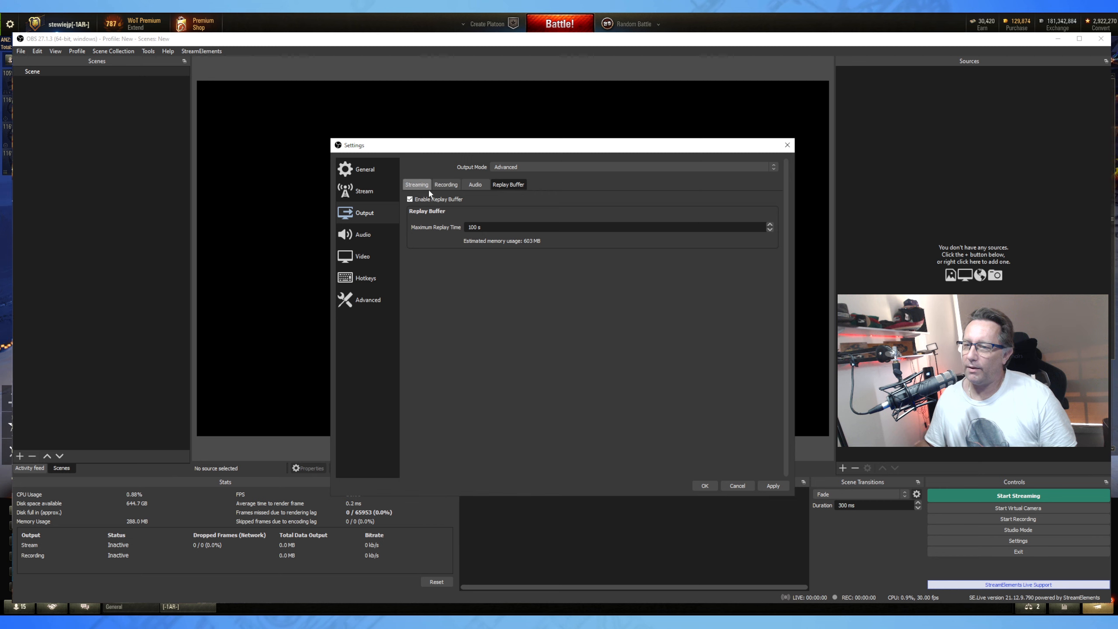
{"action": "left_click", "coordinate": [445, 184]}
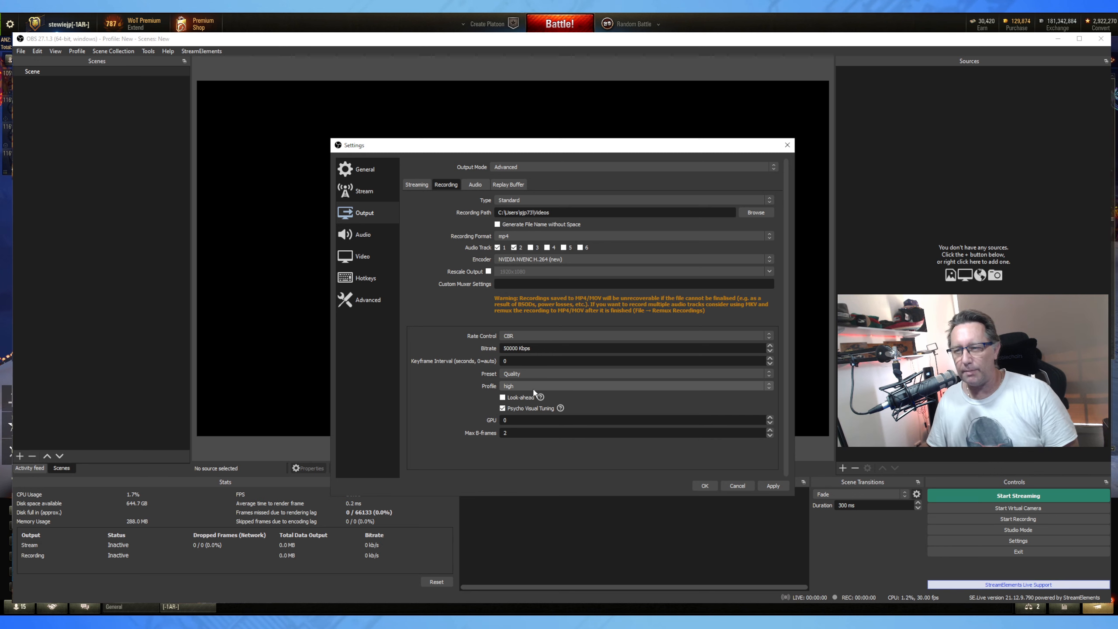
Show the Audio settings page: 48 kHz stereo with all global audio devices disabled.
{"action": "mouse_move", "coordinate": [527, 393]}
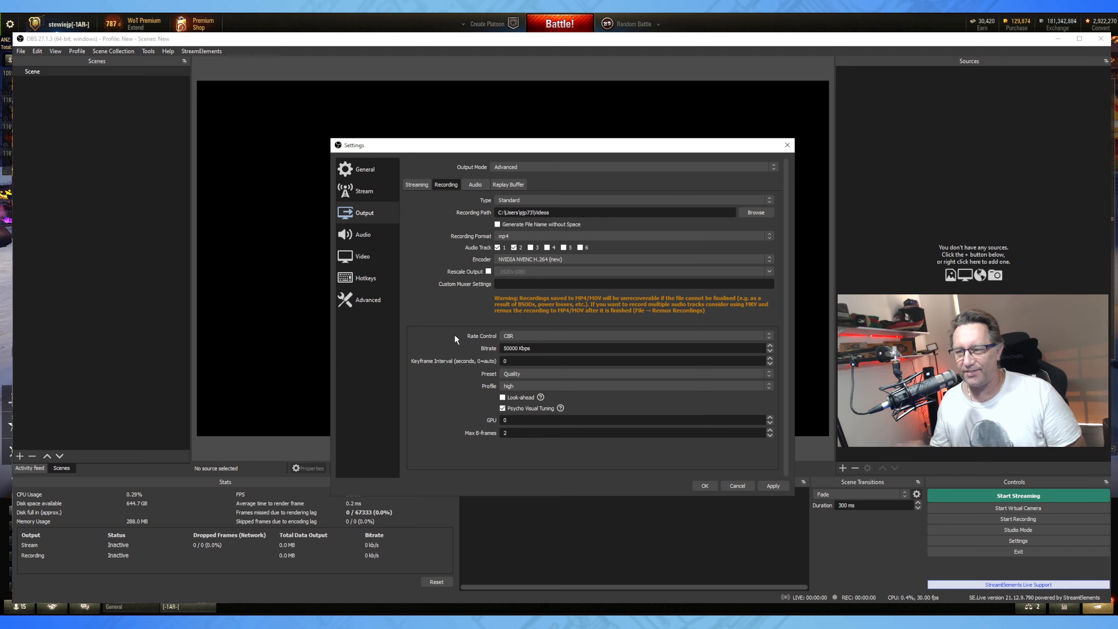
{"action": "left_click", "coordinate": [363, 234]}
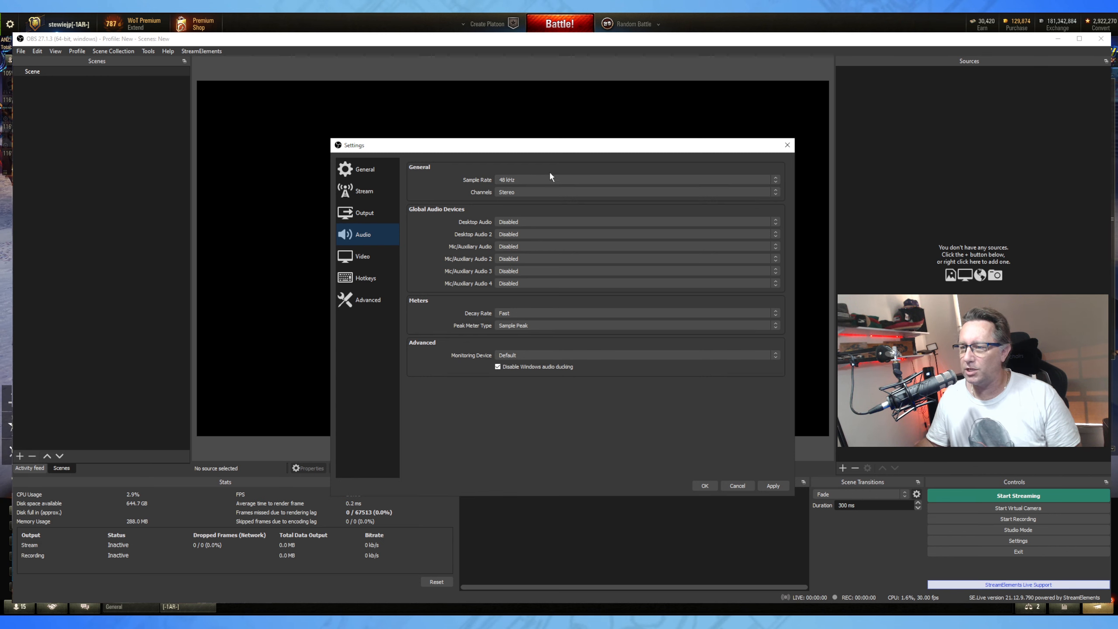
Keep 48 kHz, set Desktop Audio to VoiceMeeter Input (VB-Audio VoiceMeeter VAIO), leave Desktop Audio 2 Disabled.
{"action": "left_click", "coordinate": [536, 176]}
{"action": "left_click", "coordinate": [534, 175]}
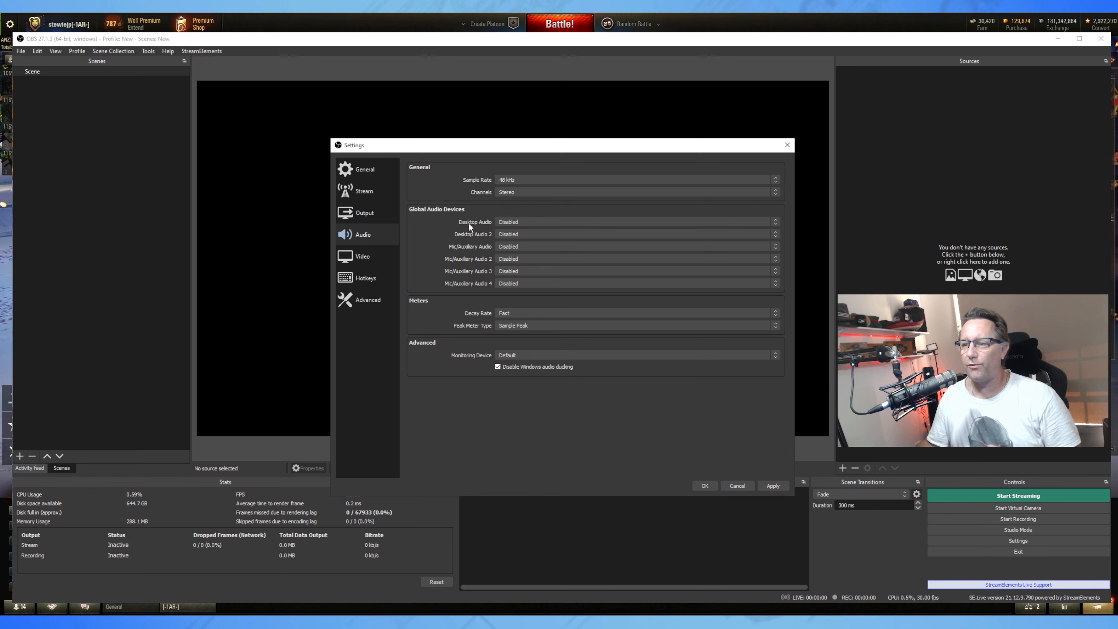
{"action": "left_click", "coordinate": [552, 222]}
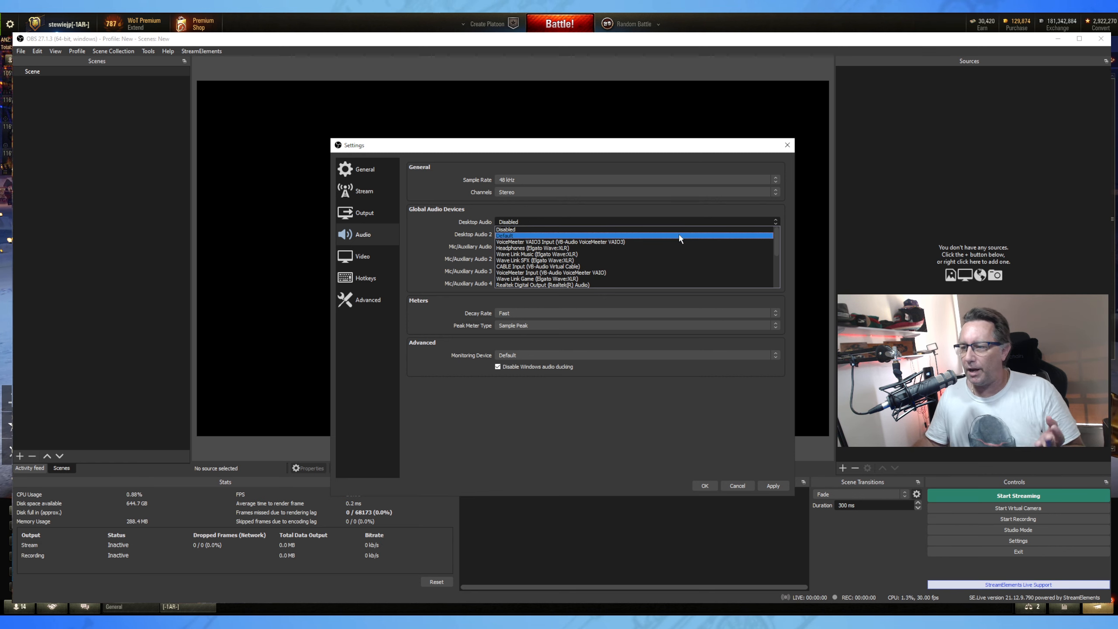
{"action": "left_click", "coordinate": [591, 273]}
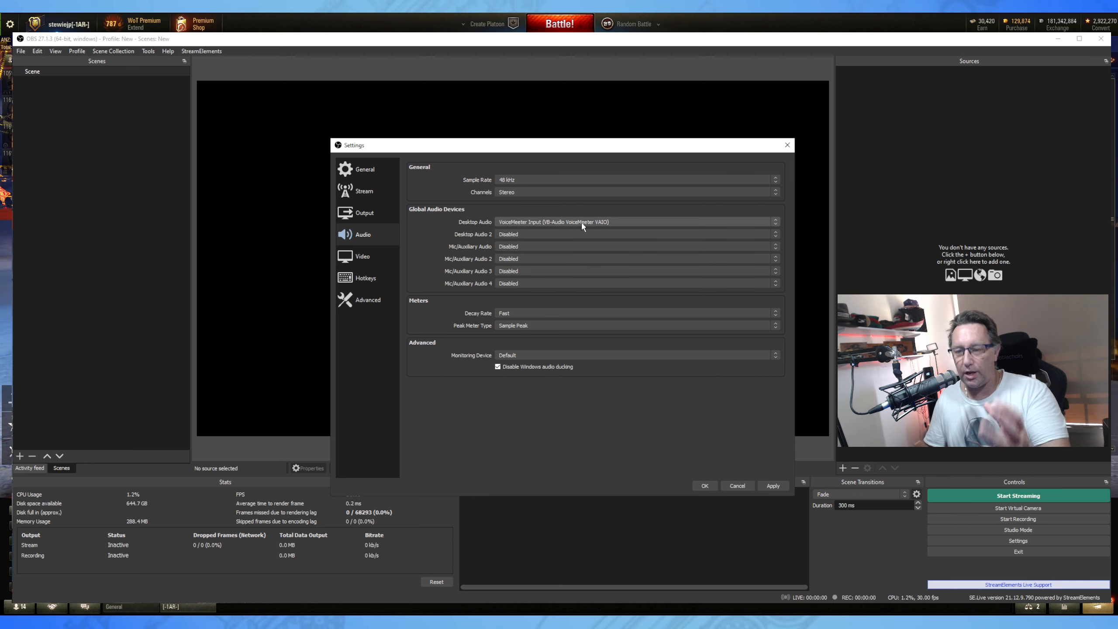
{"action": "left_click", "coordinate": [541, 235]}
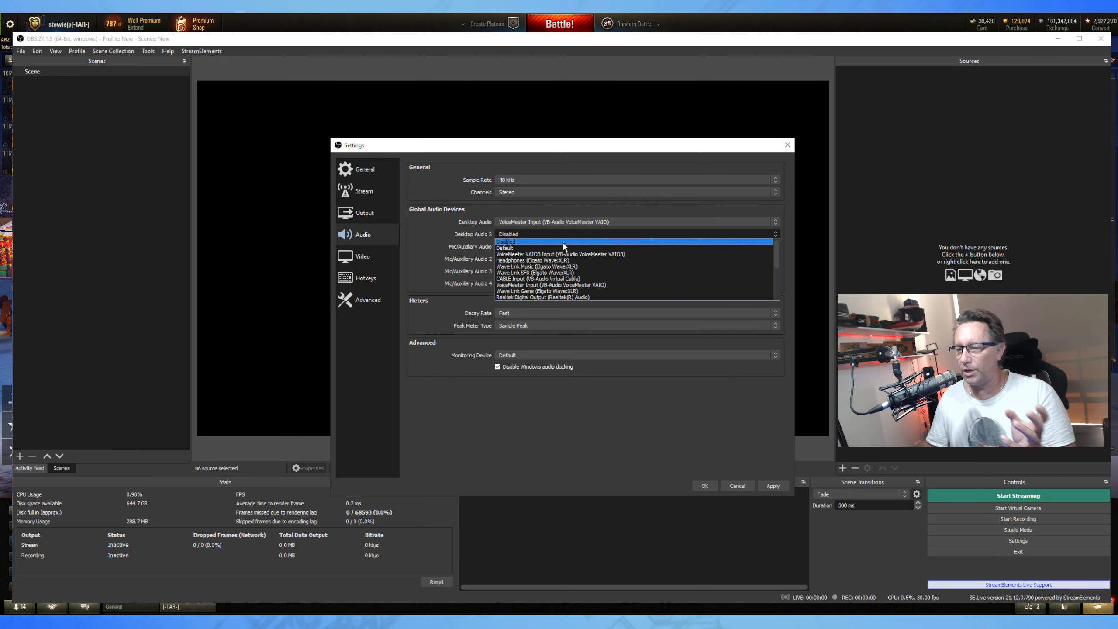
{"action": "left_click", "coordinate": [514, 346]}
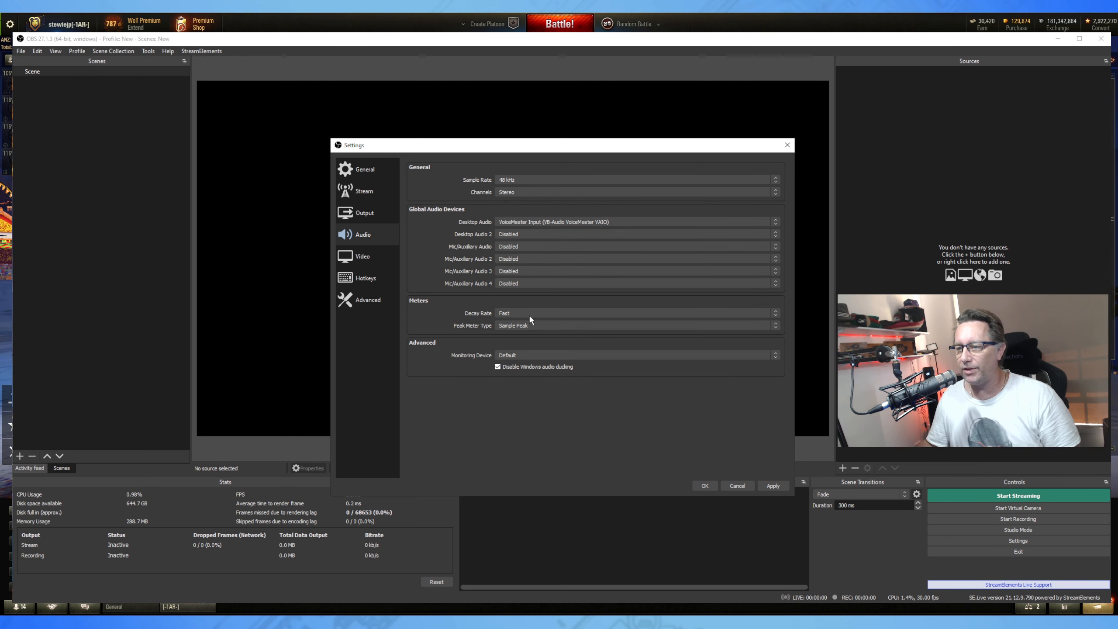
Set Mic/Auxiliary Audio to Mic In (Elgato Wave:XLR), then go to the Video settings page.
{"action": "left_click", "coordinate": [521, 246]}
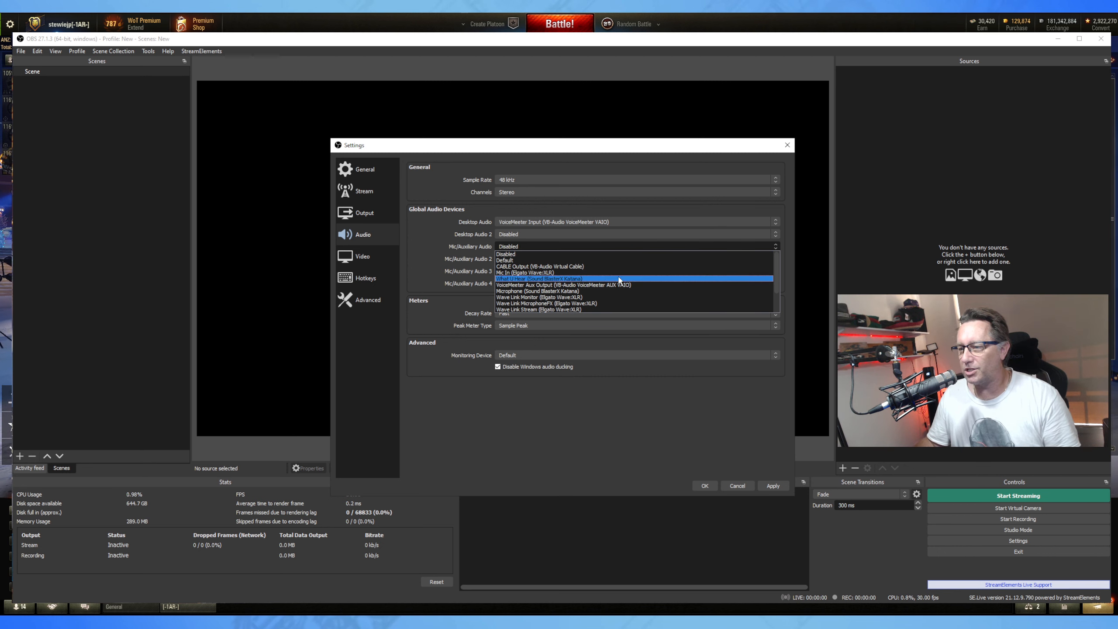
{"action": "left_click_drag", "start_coordinate": [776, 280], "coordinate": [776, 304]}
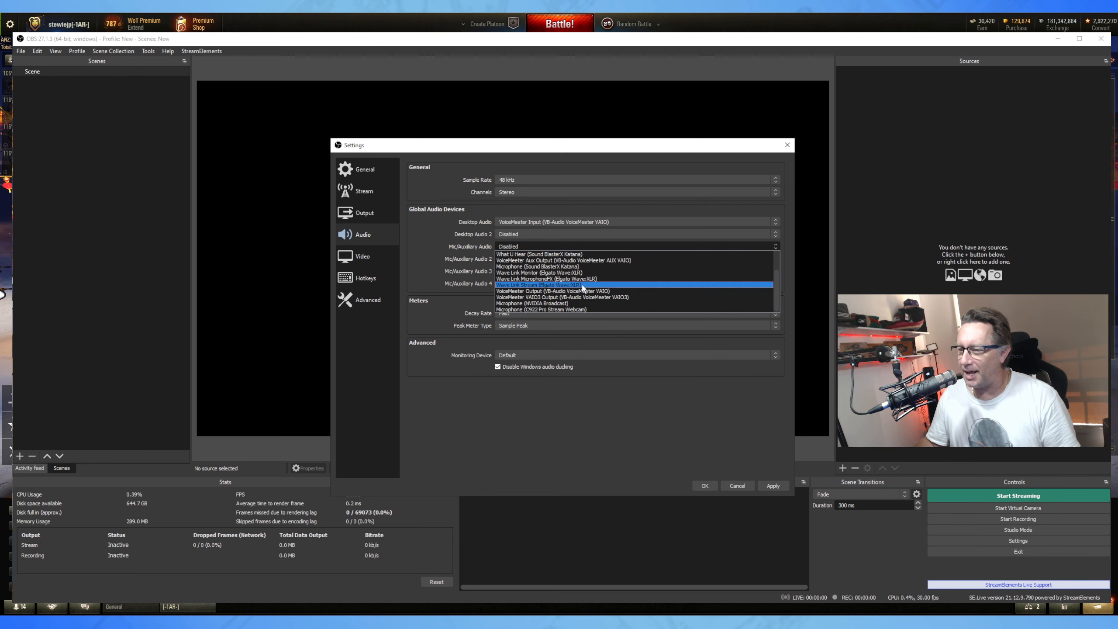
{"action": "scroll", "coordinate": [561, 276], "scroll_direction": "up", "scroll_amount": 1}
{"action": "left_click", "coordinate": [552, 267]}
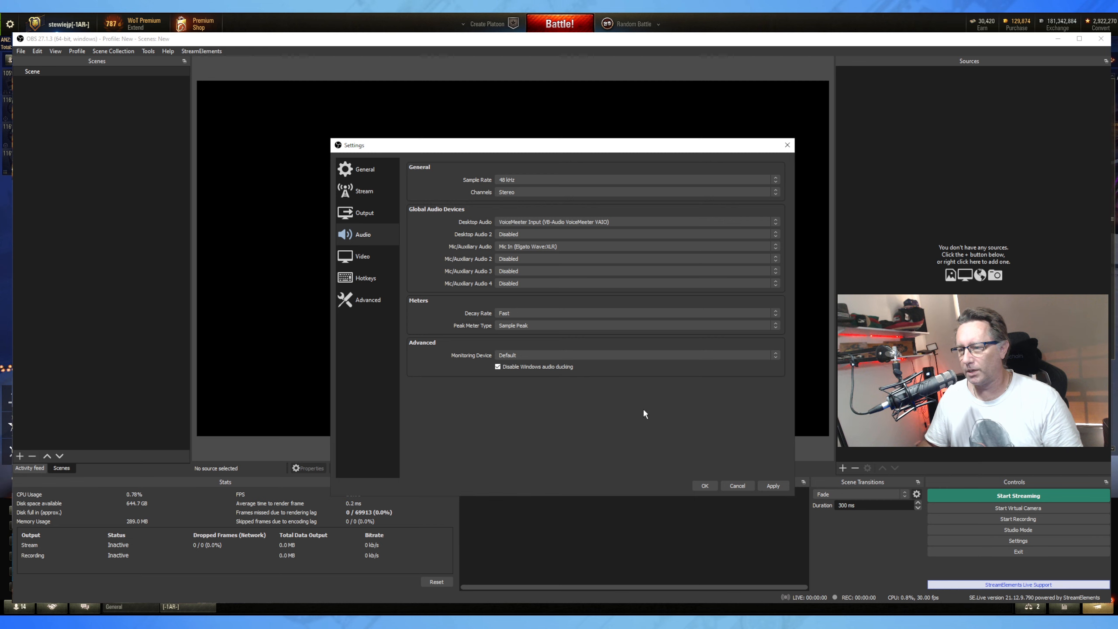
{"action": "left_click", "coordinate": [358, 262]}
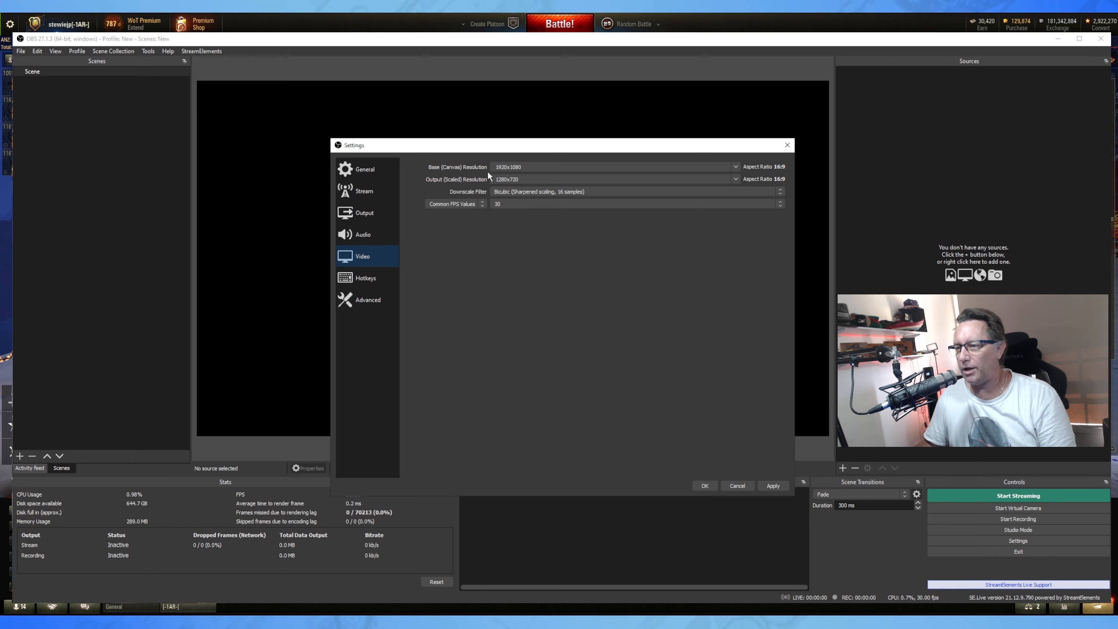
Set base 2560x1440, output 1920x1080, Lanczos downscale filter and 60 FPS, then go to Hotkeys.
{"action": "left_click", "coordinate": [737, 166]}
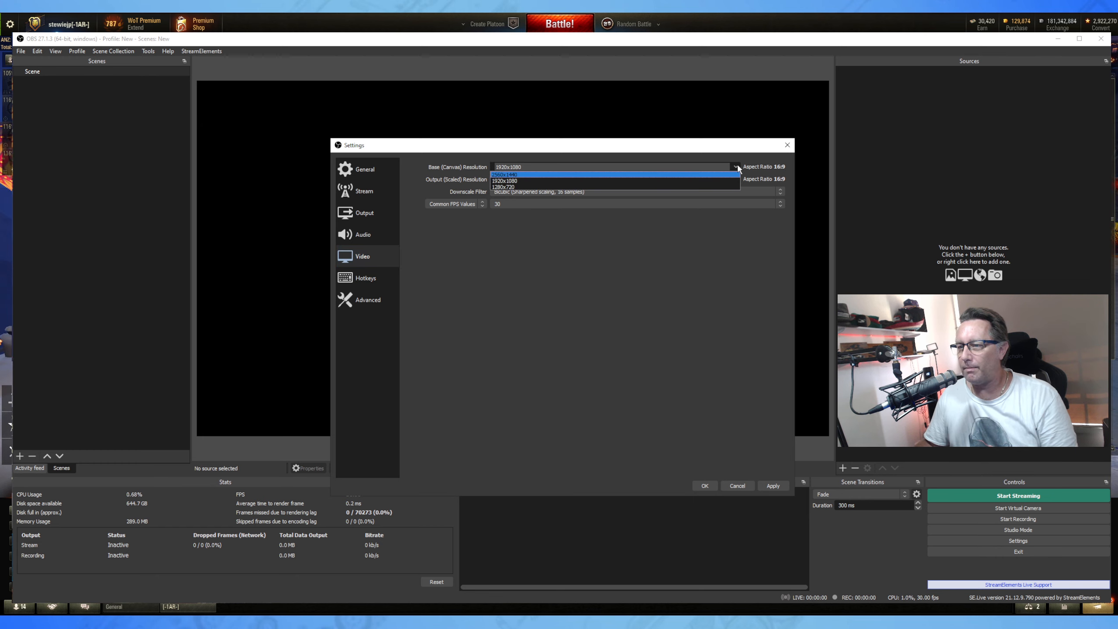
{"action": "left_click", "coordinate": [507, 175]}
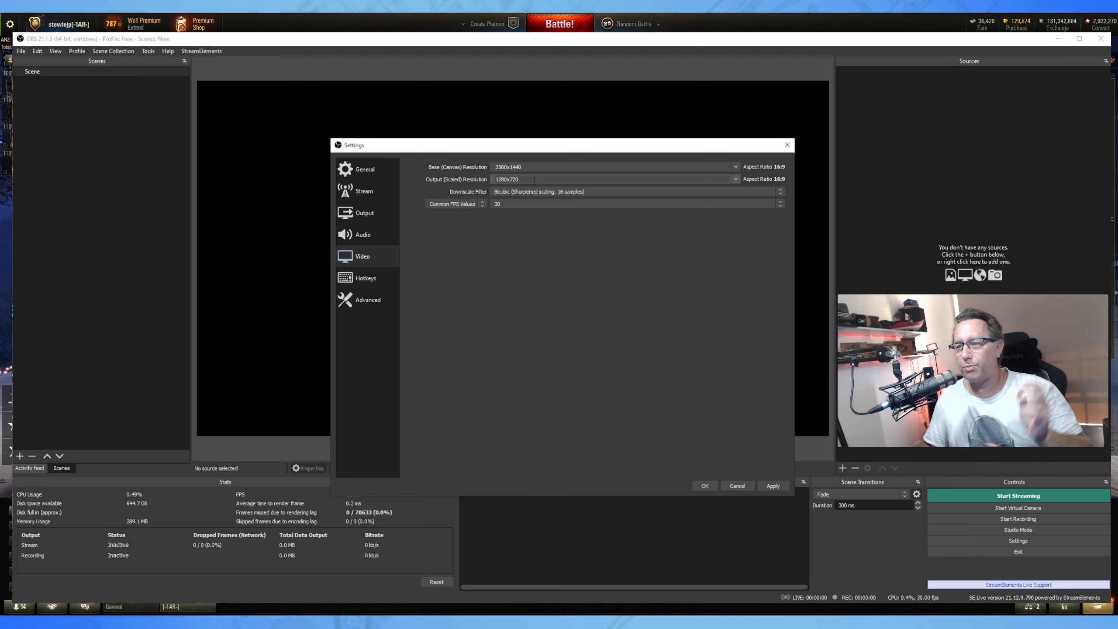
{"action": "left_click", "coordinate": [736, 179]}
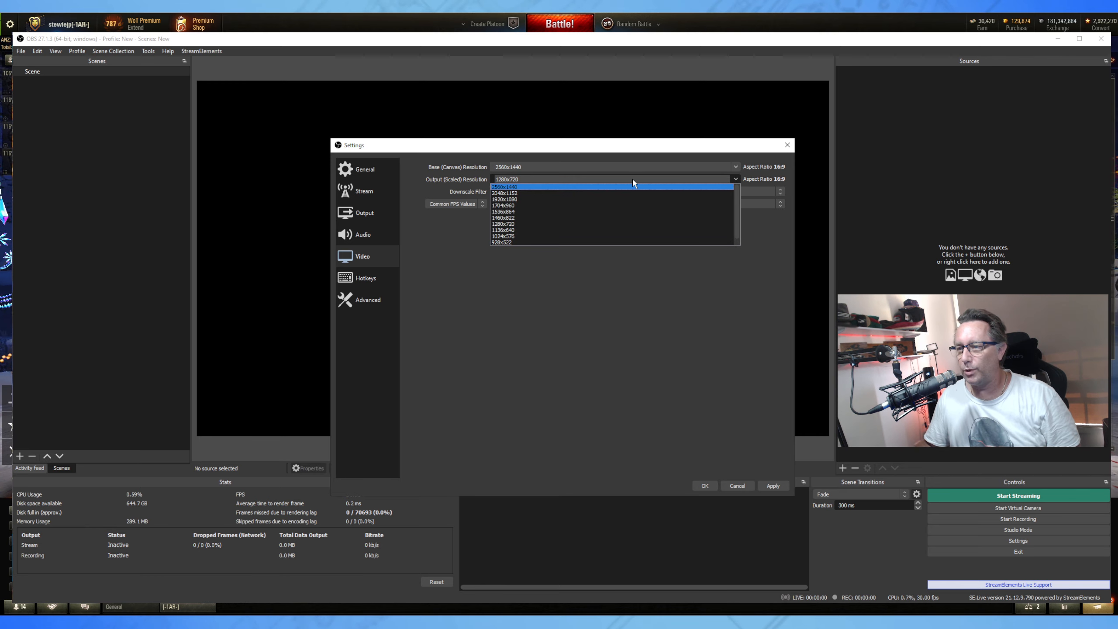
{"action": "left_click", "coordinate": [616, 195]}
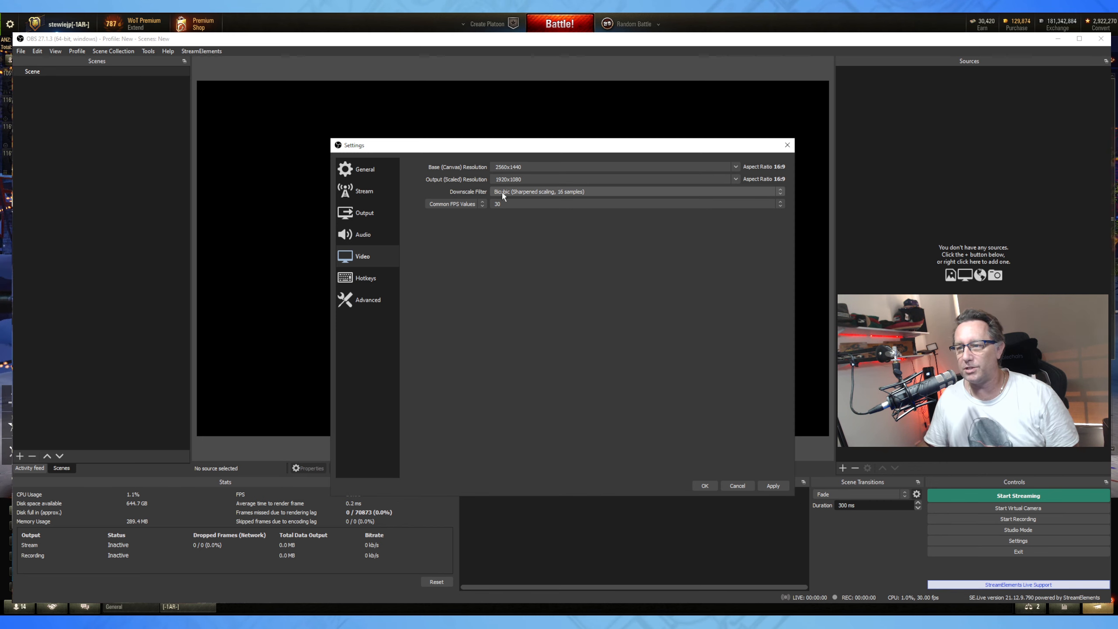
{"action": "left_click", "coordinate": [529, 192]}
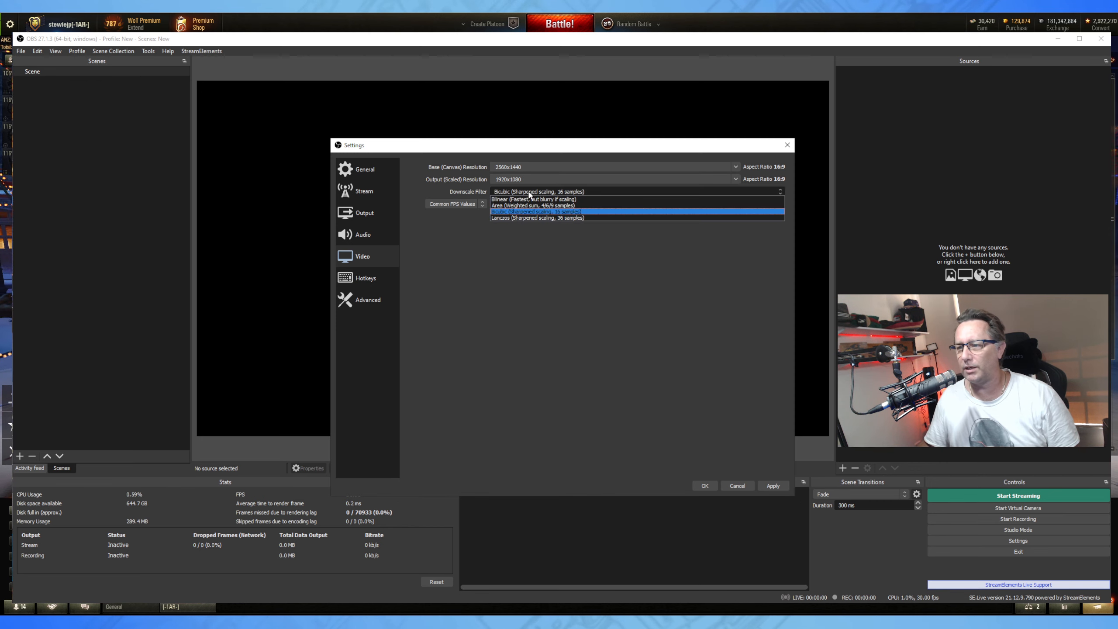
{"action": "left_click", "coordinate": [581, 217]}
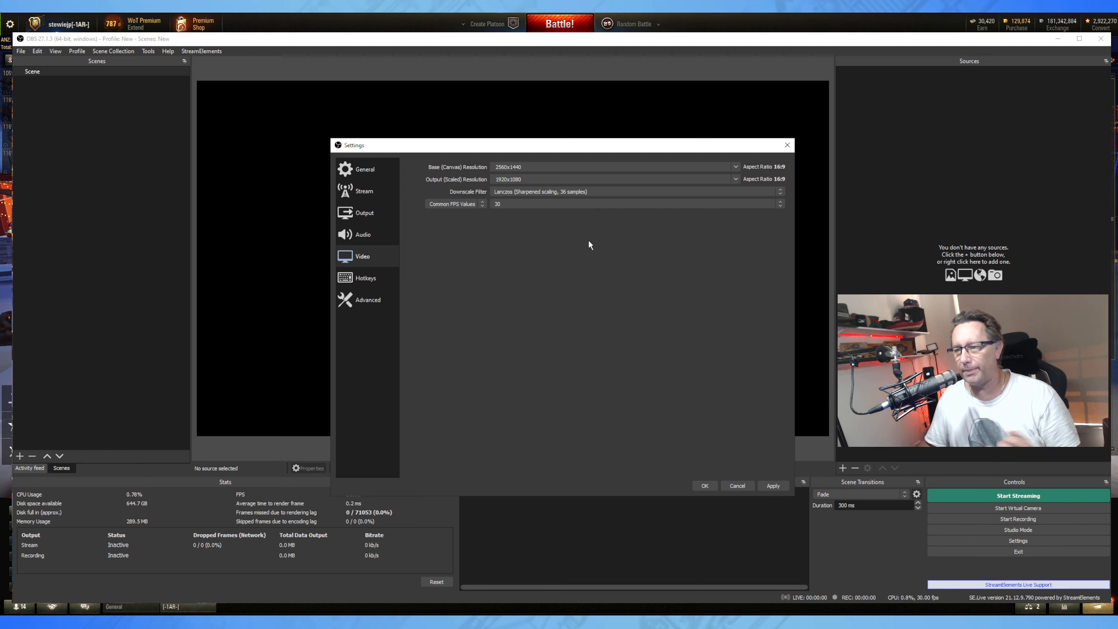
{"action": "left_click", "coordinate": [542, 203]}
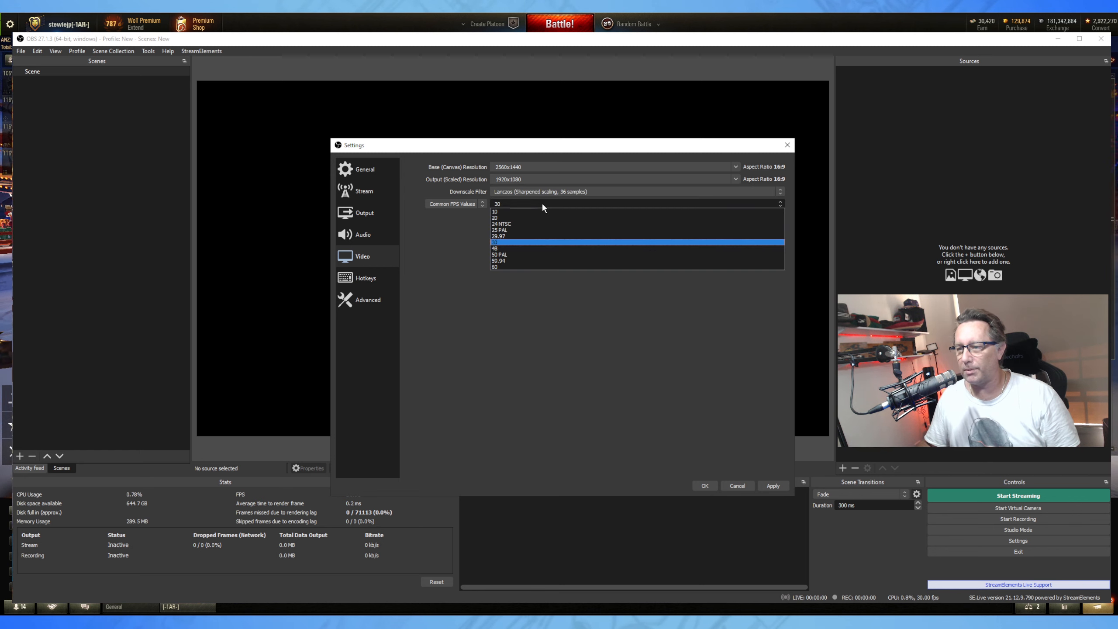
{"action": "left_click", "coordinate": [530, 267]}
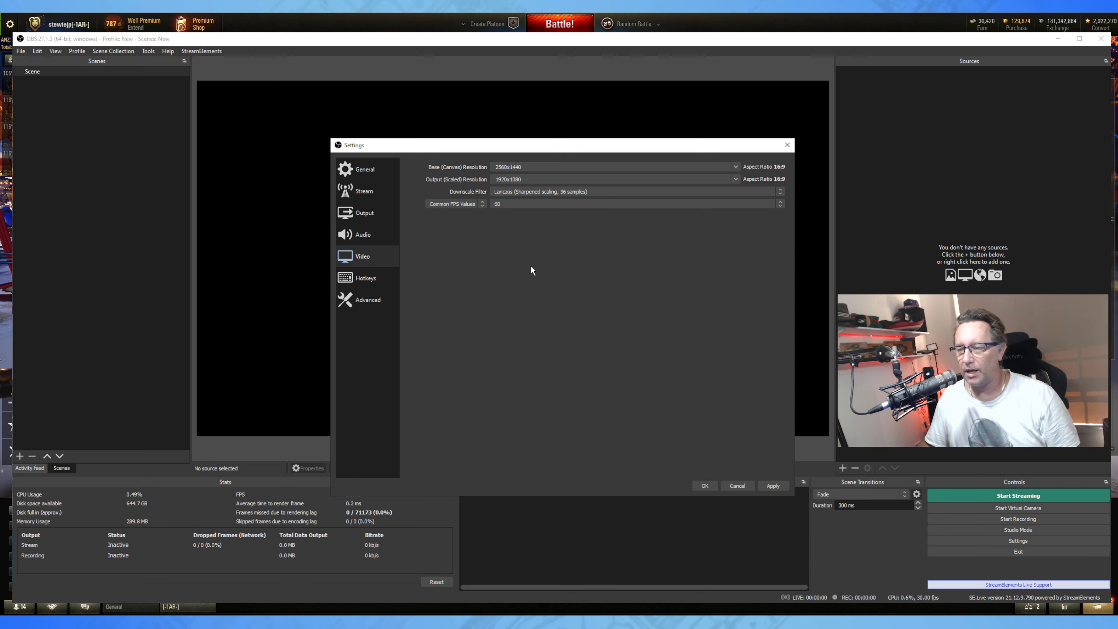
{"action": "left_click", "coordinate": [365, 278]}
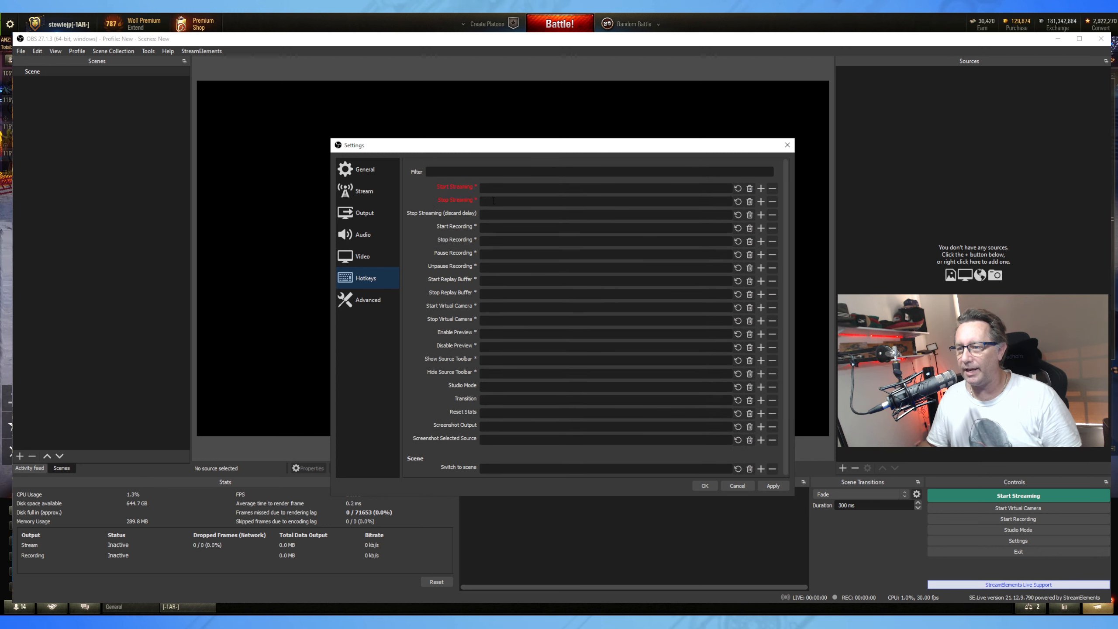
On the Advanced settings page, keep Process Priority at Above Normal and scroll through the options.
{"action": "left_click", "coordinate": [355, 308]}
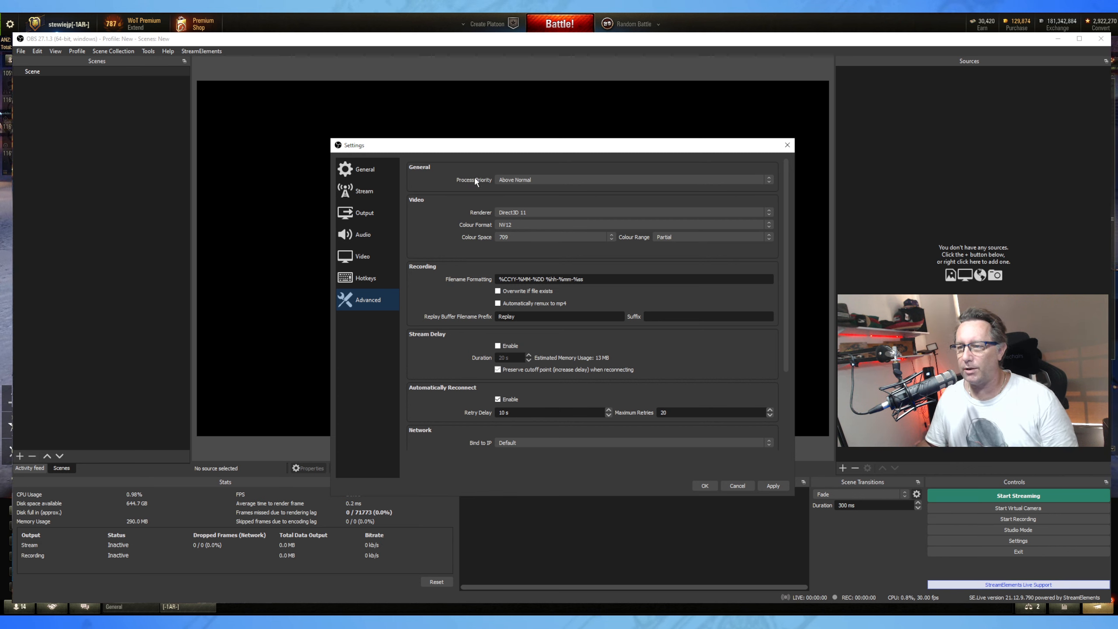
{"action": "left_click", "coordinate": [568, 180]}
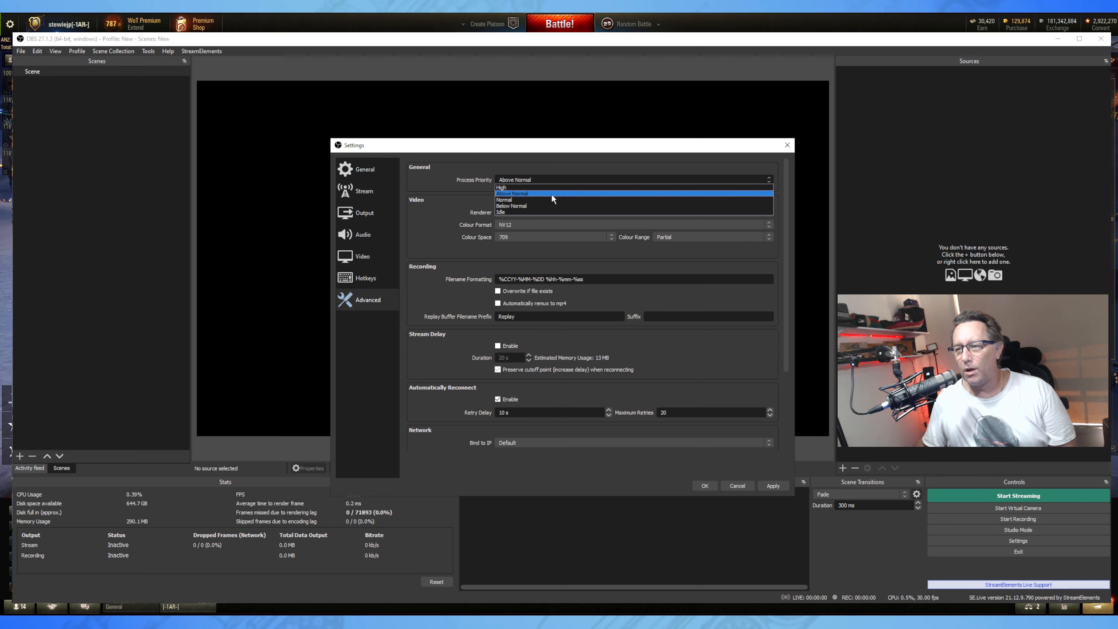
{"action": "left_click", "coordinate": [554, 193]}
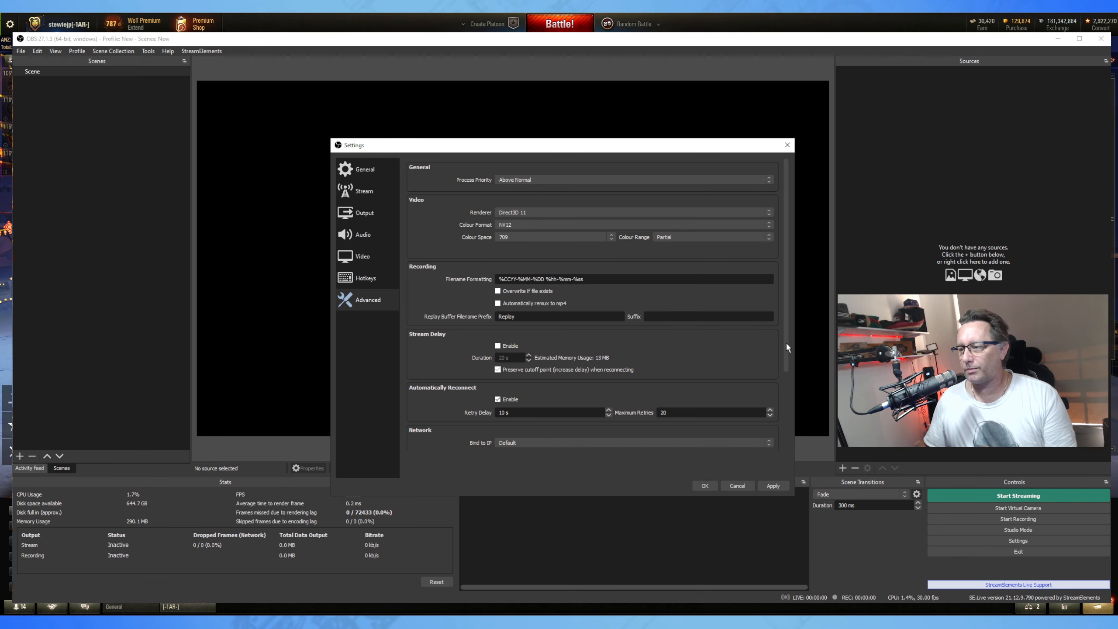
{"action": "left_click_drag", "start_coordinate": [786, 347], "coordinate": [649, 303]}
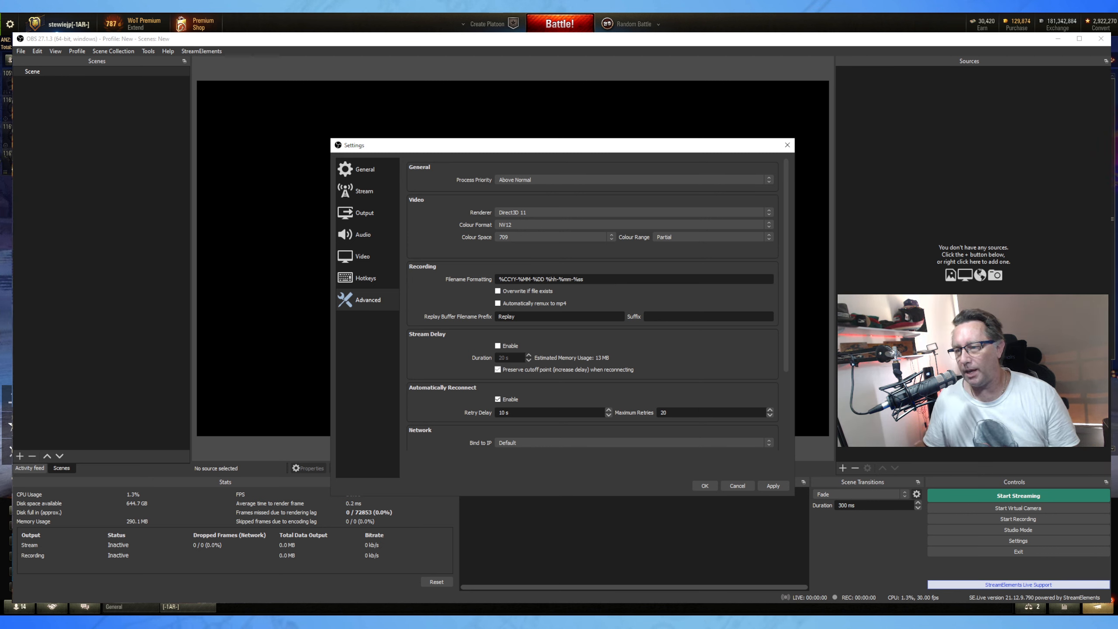
{"action": "mouse_move", "coordinate": [560, 274]}
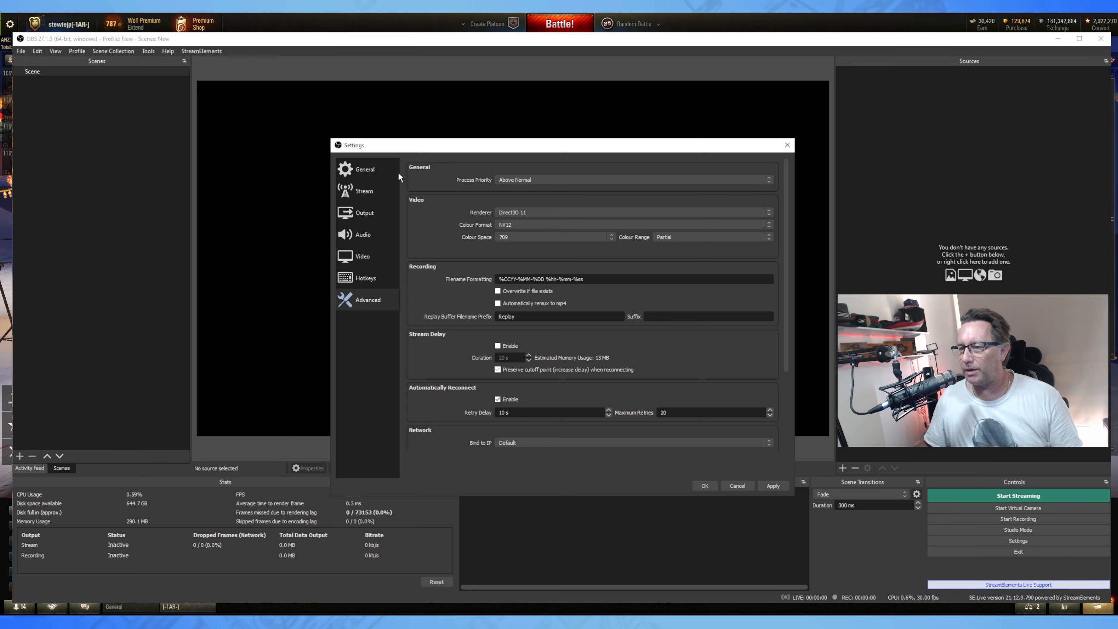
Close the Settings window, then reopen it on the Audio page.
{"action": "left_click", "coordinate": [365, 169]}
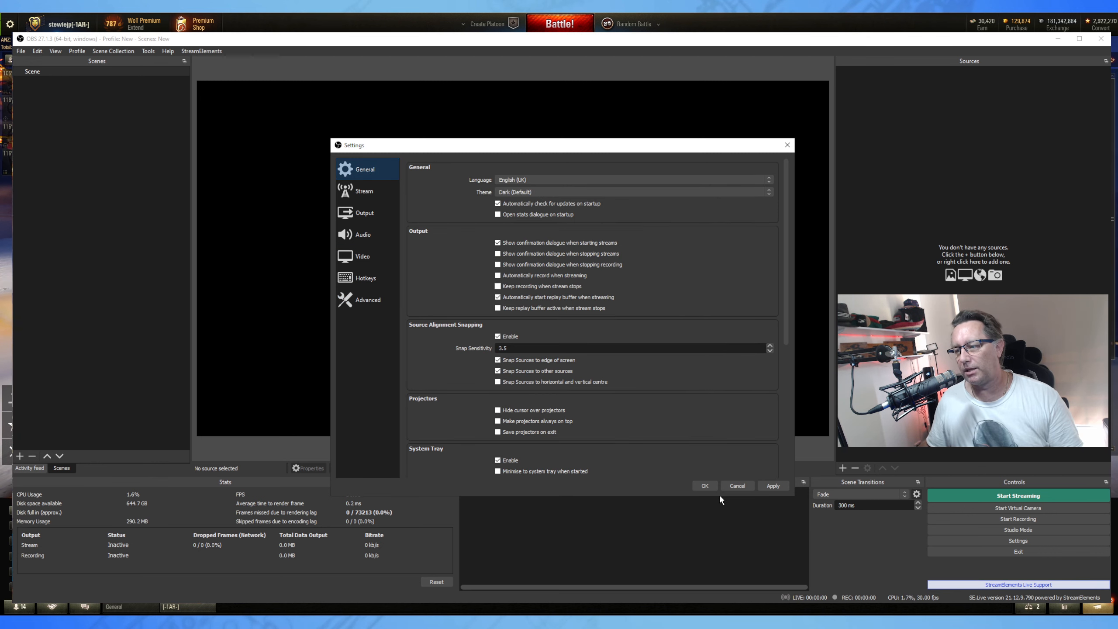
{"action": "left_click", "coordinate": [739, 486]}
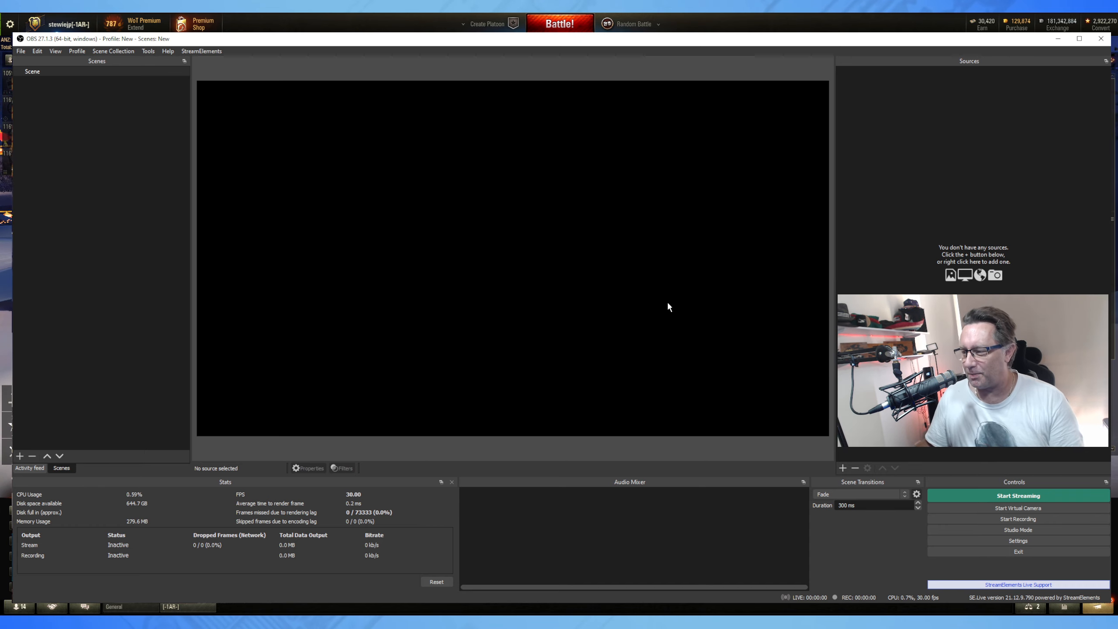
{"action": "left_click", "coordinate": [1011, 542]}
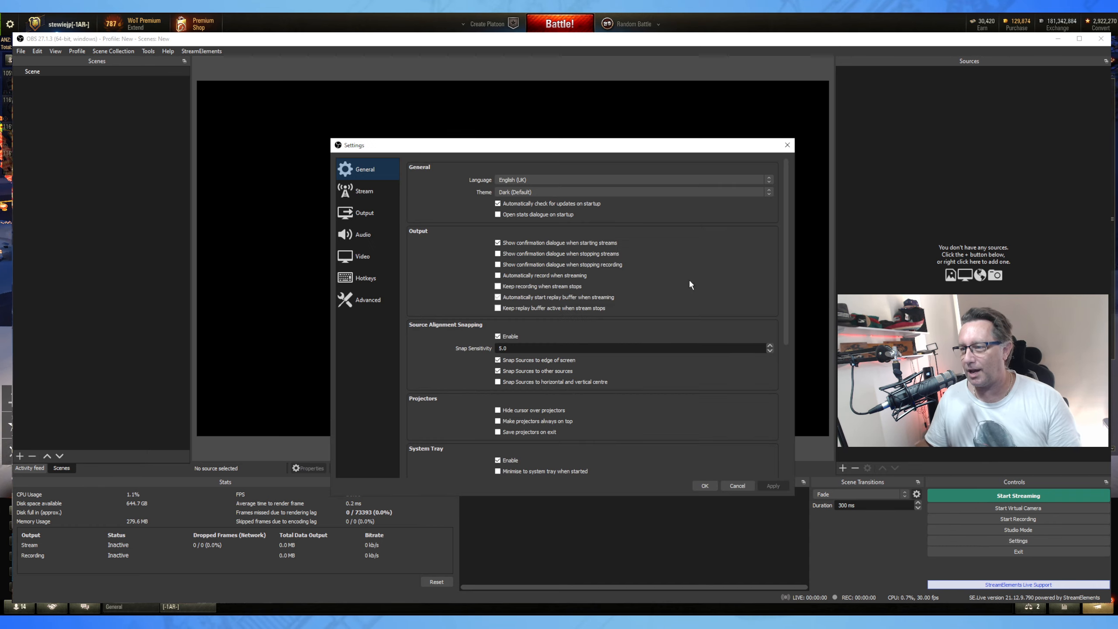
{"action": "left_click", "coordinate": [363, 234]}
Set Mic/Auxiliary to Mic In (Elgato Wave:XLR) and Desktop Audio to VoiceMeeter Input, then apply and close.
{"action": "left_click", "coordinate": [513, 222]}
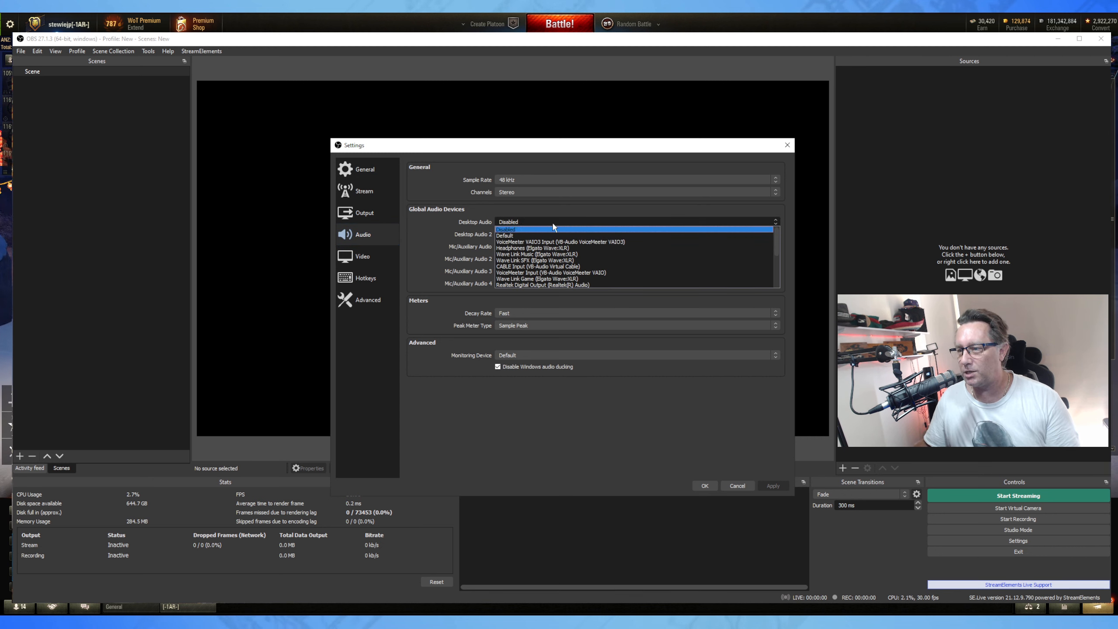
{"action": "left_click", "coordinate": [462, 245]}
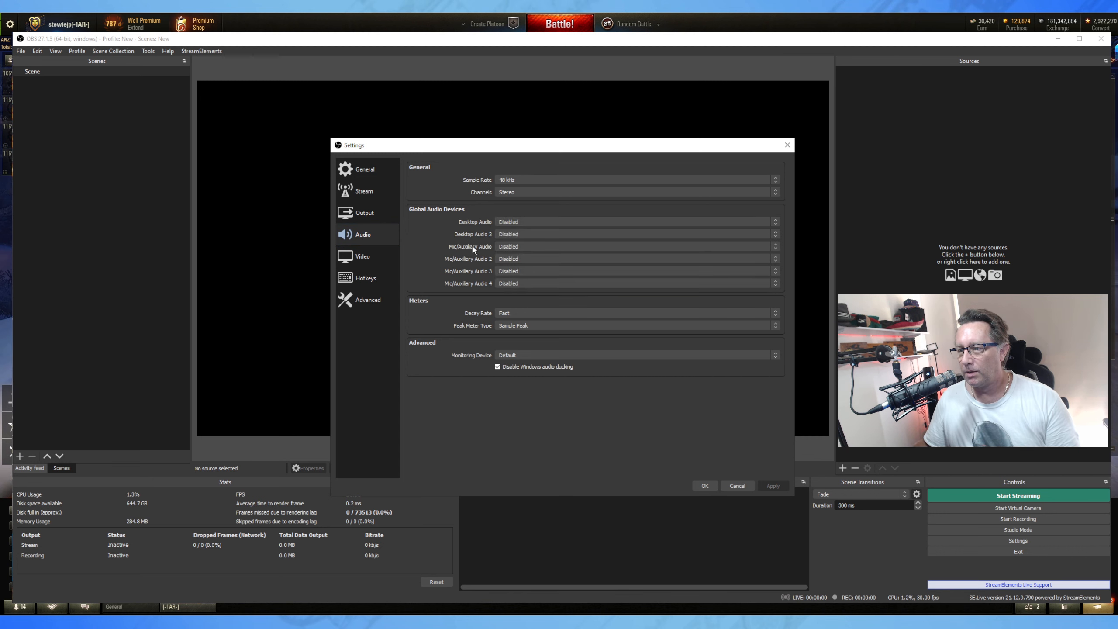
{"action": "left_click", "coordinate": [528, 246]}
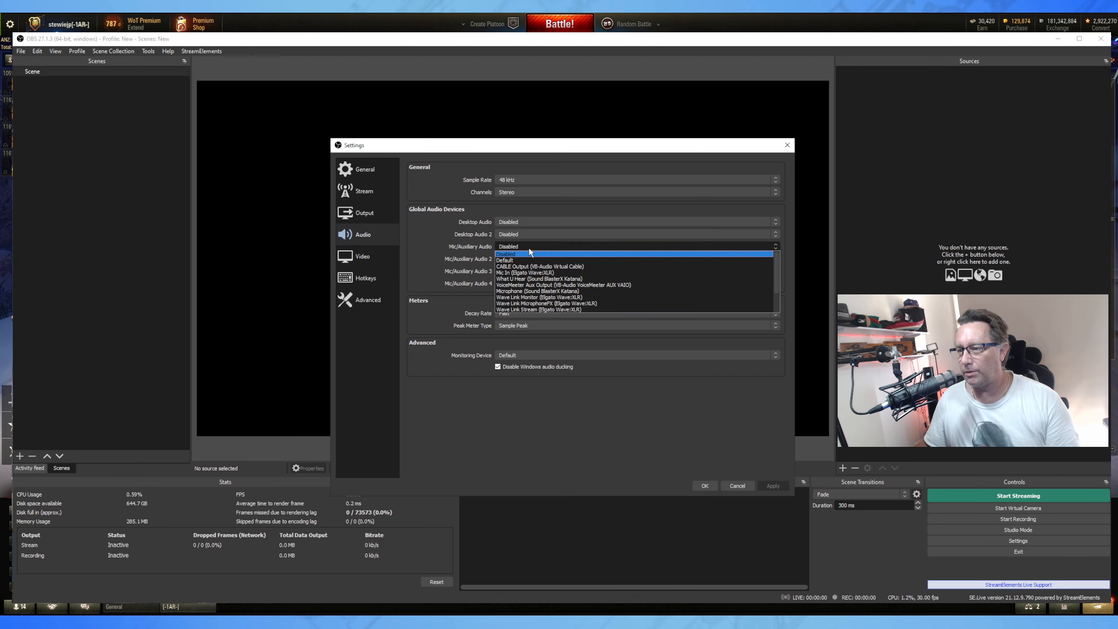
{"action": "left_click", "coordinate": [577, 273]}
{"action": "left_click", "coordinate": [538, 221]}
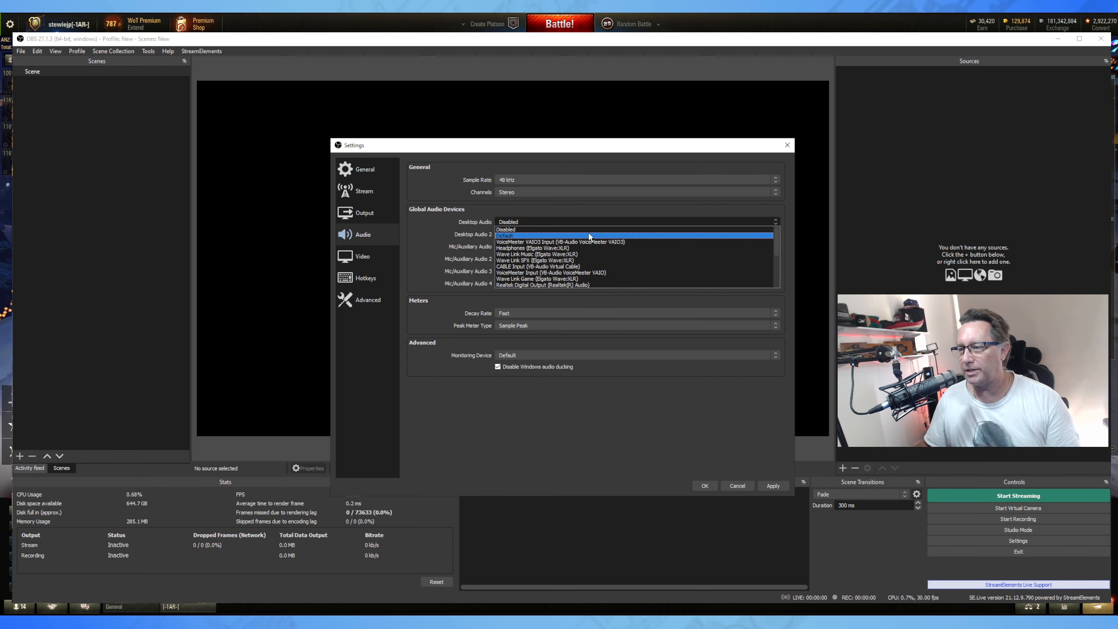
{"action": "left_click", "coordinate": [628, 272]}
{"action": "left_click", "coordinate": [774, 486]}
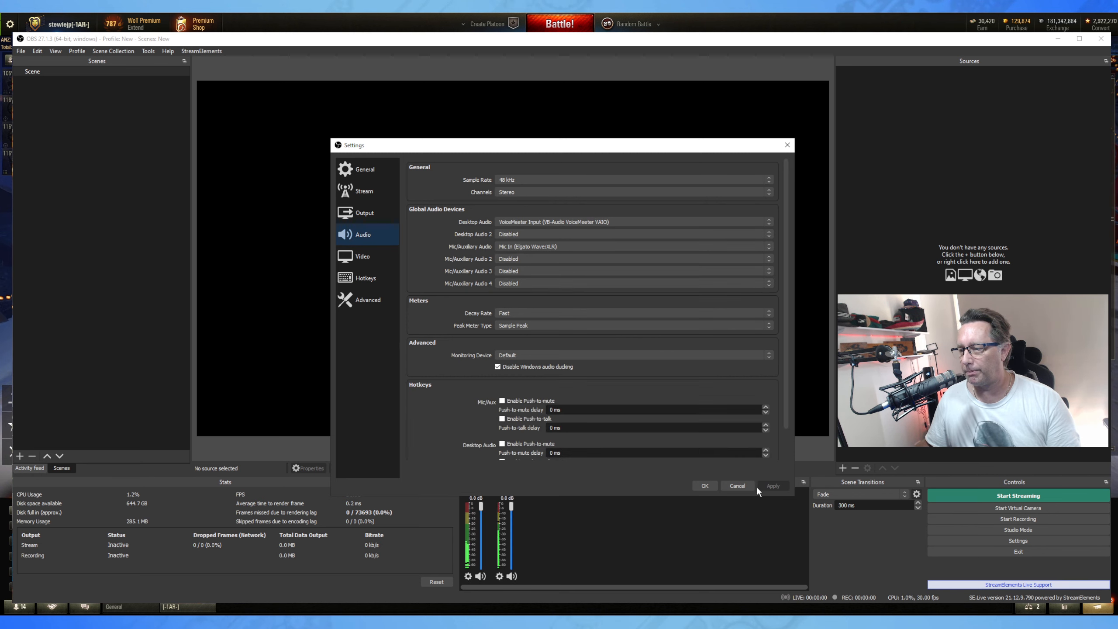
{"action": "left_click", "coordinate": [704, 486]}
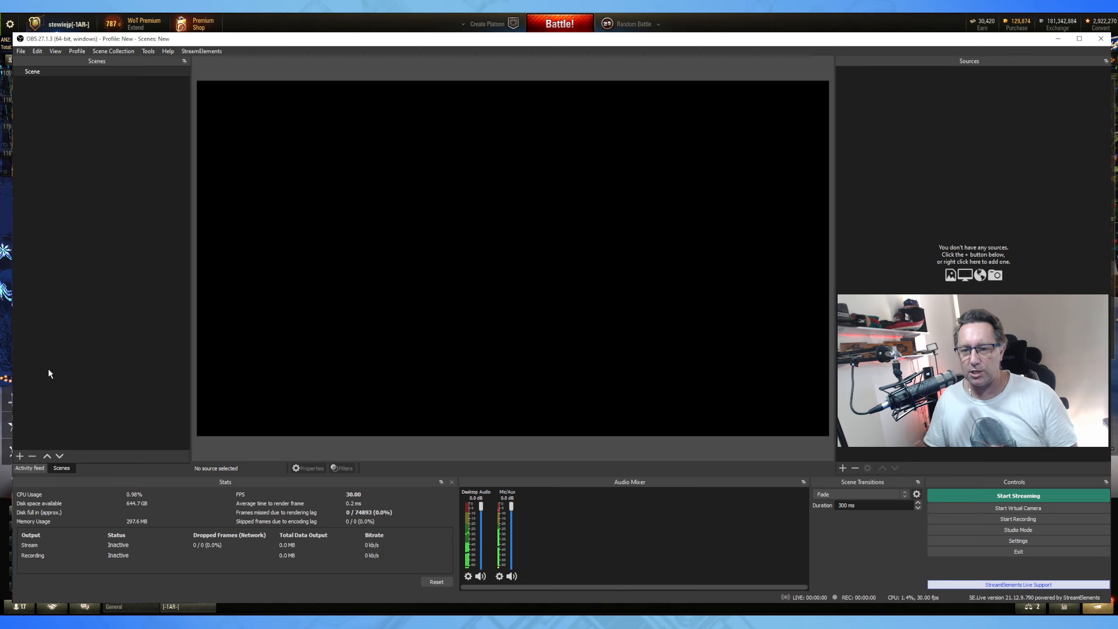
Create a new scene named 'Main Gameplay'.
{"action": "left_click", "coordinate": [20, 456]}
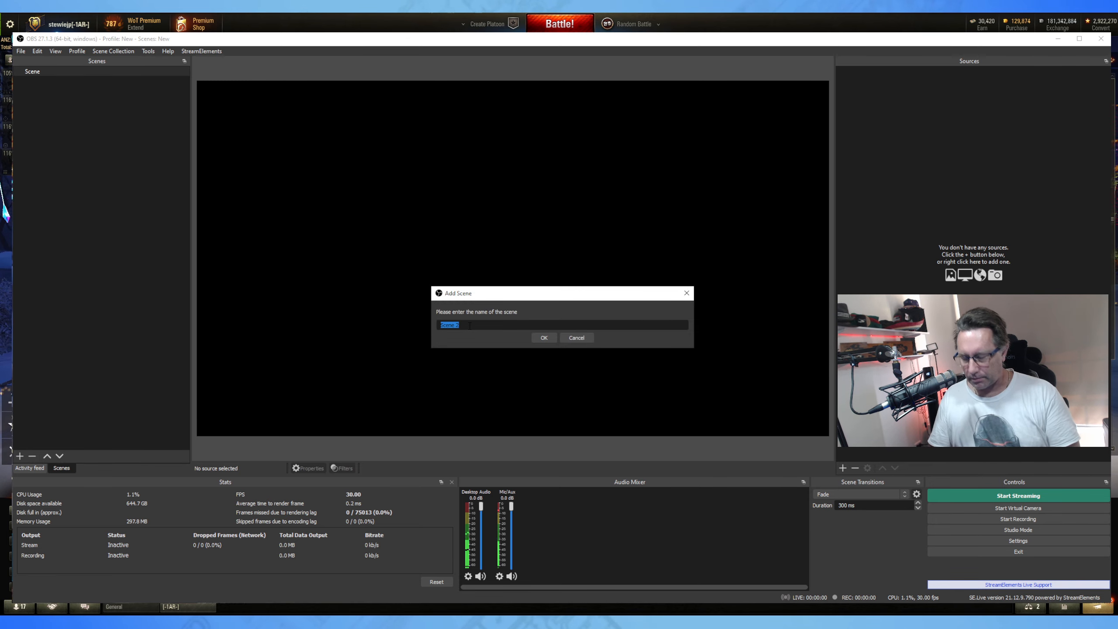
{"action": "type", "text": "Main Gameplay"}
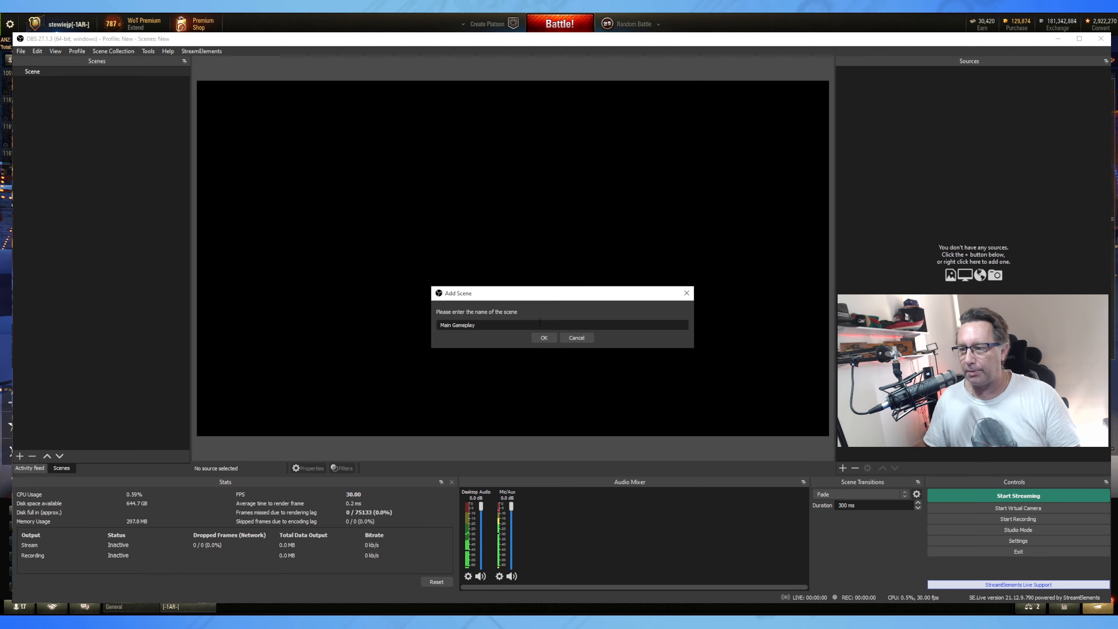
{"action": "left_click", "coordinate": [550, 338]}
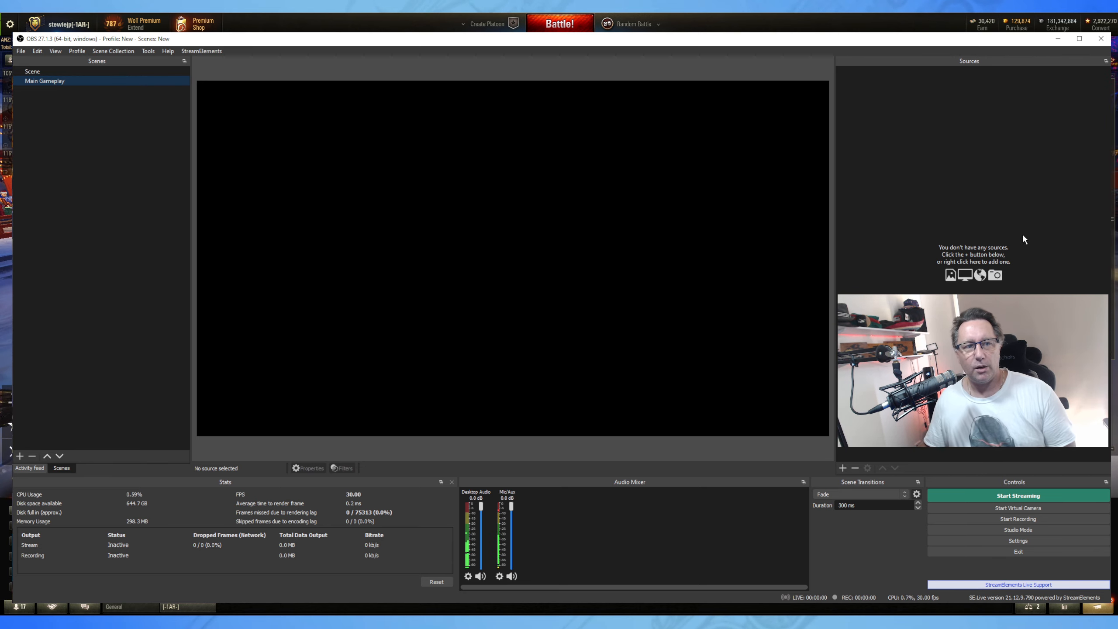
Add a new Game Capture source to the Main Gameplay scene.
{"action": "left_click", "coordinate": [842, 468]}
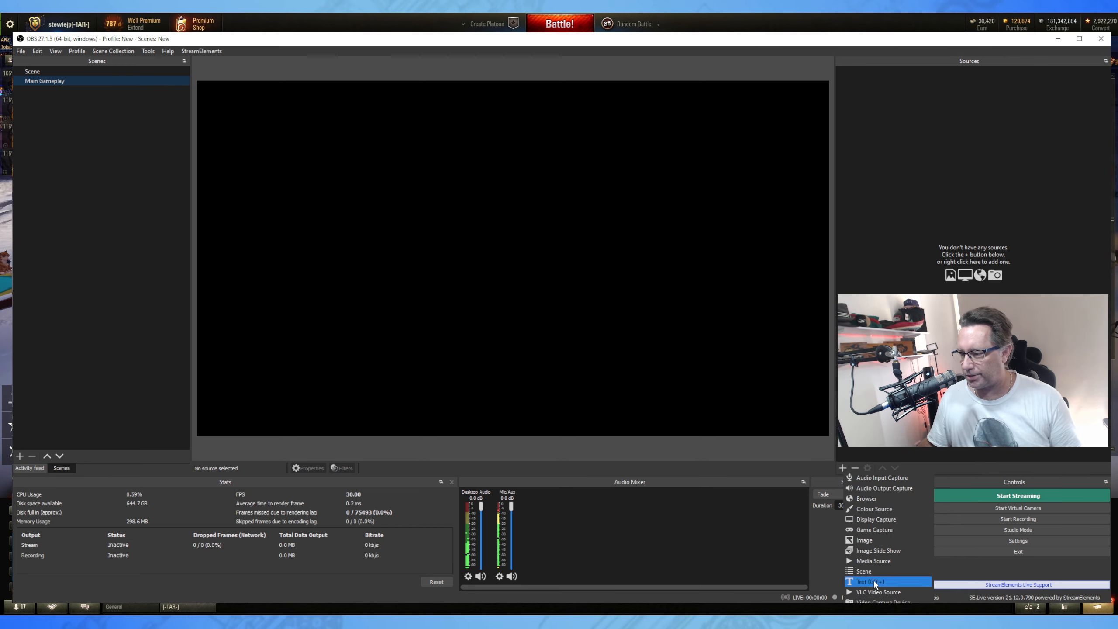
{"action": "left_click", "coordinate": [881, 528]}
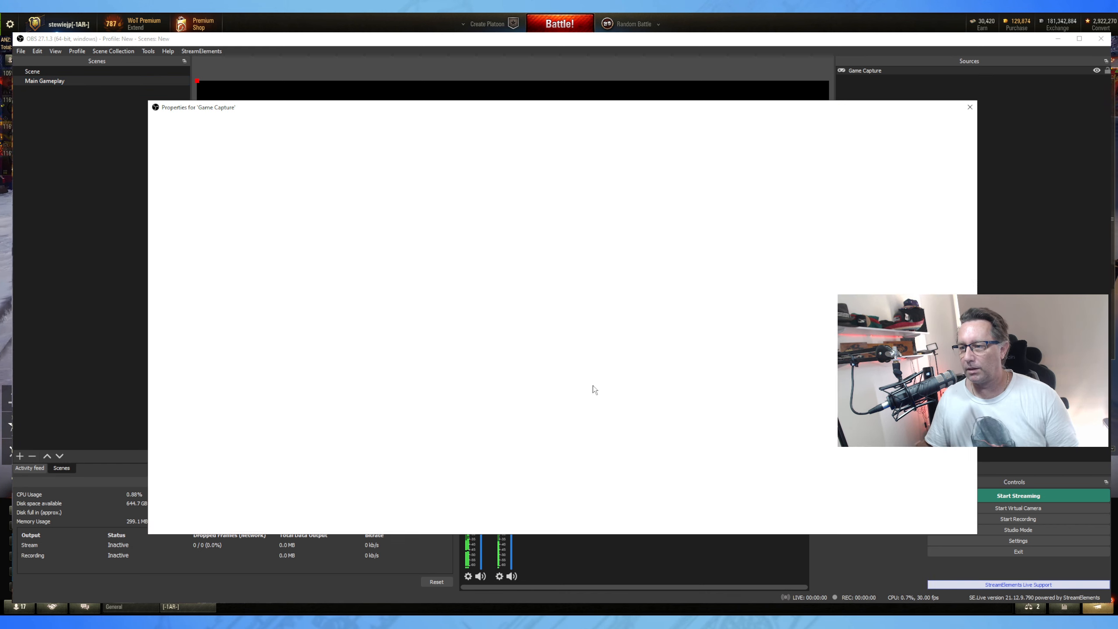
{"action": "left_click", "coordinate": [591, 388]}
Set the capture mode to Capture specific window targeting [WorldOfTanks.exe]: WoT Client, and confirm.
{"action": "left_click", "coordinate": [263, 403]}
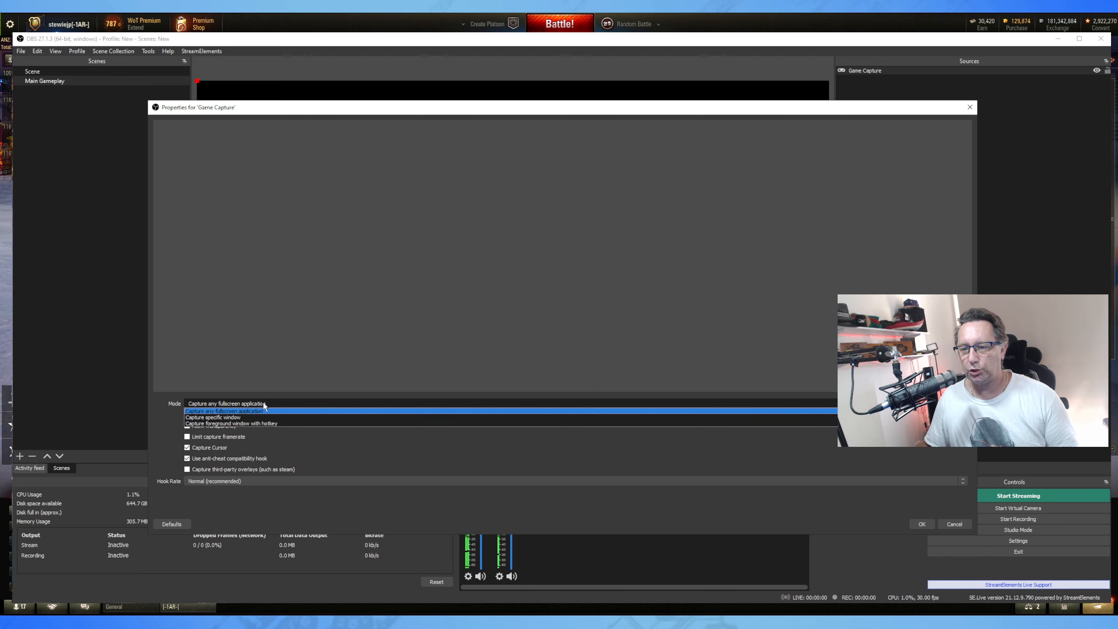
{"action": "left_click", "coordinate": [255, 416]}
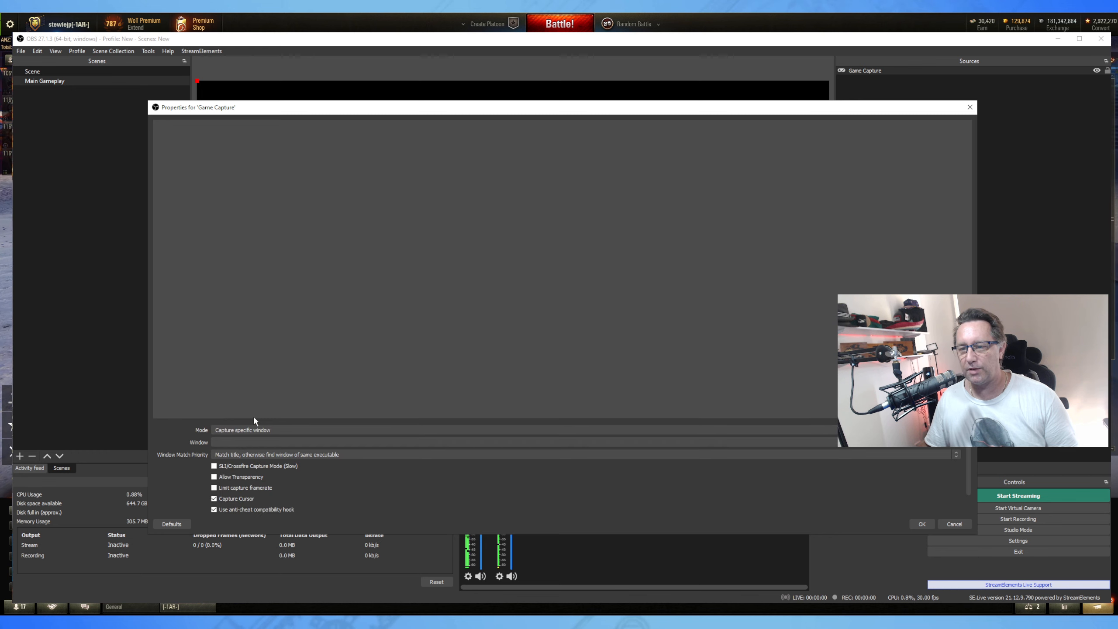
{"action": "left_click", "coordinate": [231, 441]}
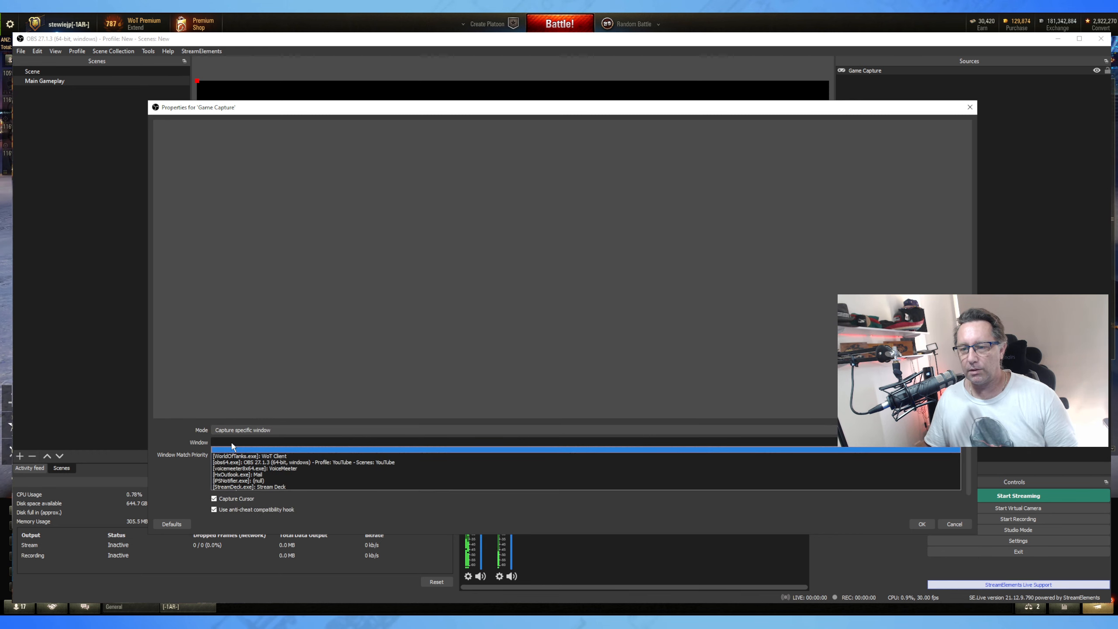
{"action": "left_click", "coordinate": [282, 458]}
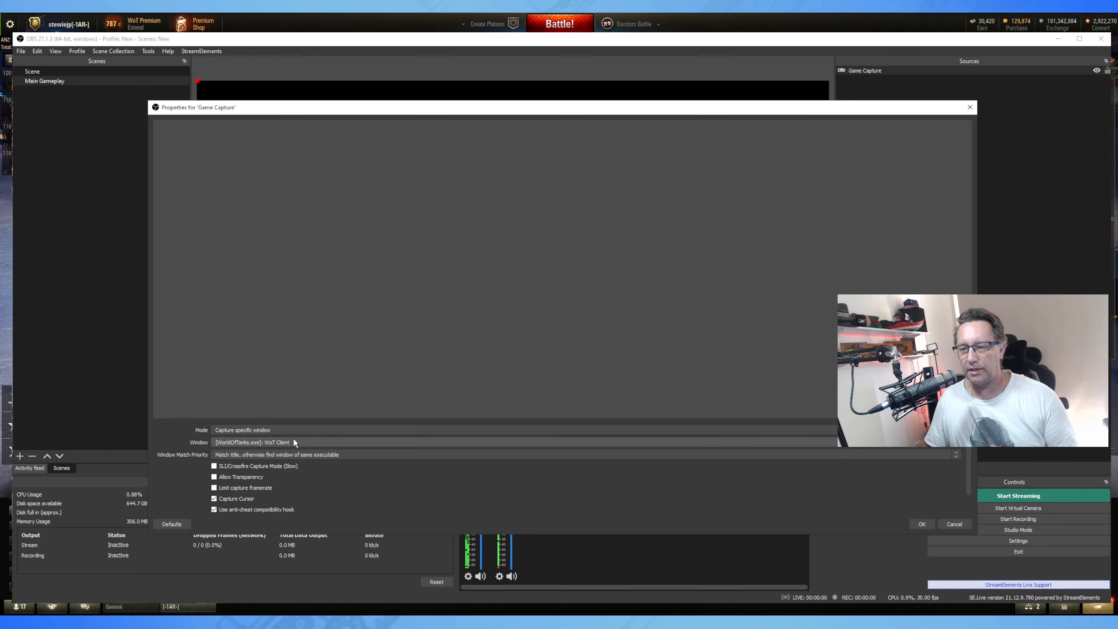
{"action": "left_click", "coordinate": [299, 442]}
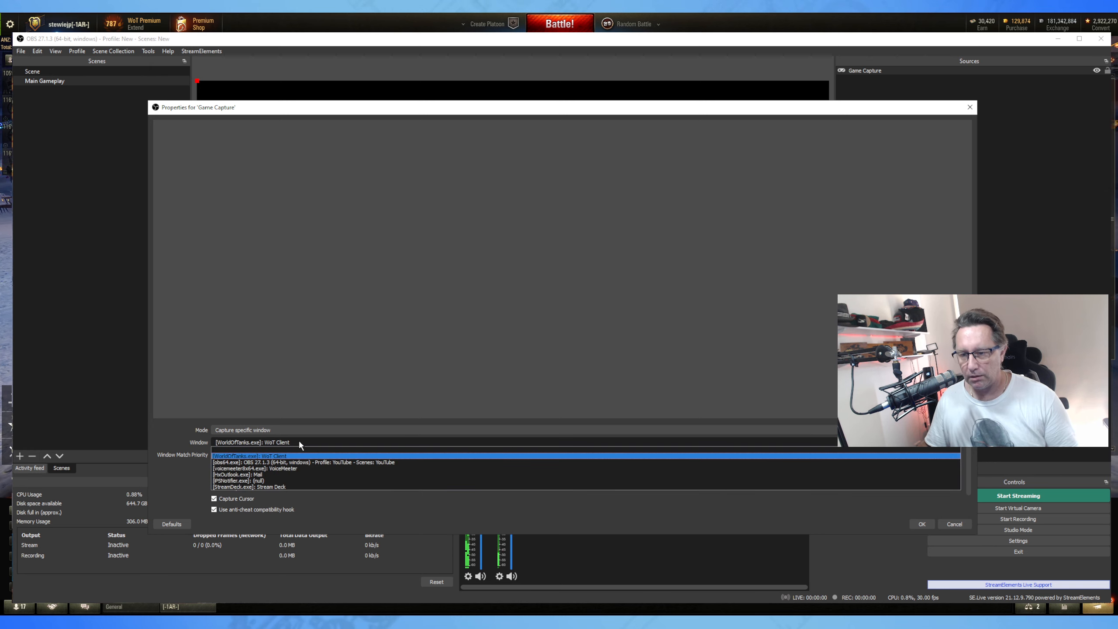
{"action": "left_click", "coordinate": [299, 442]}
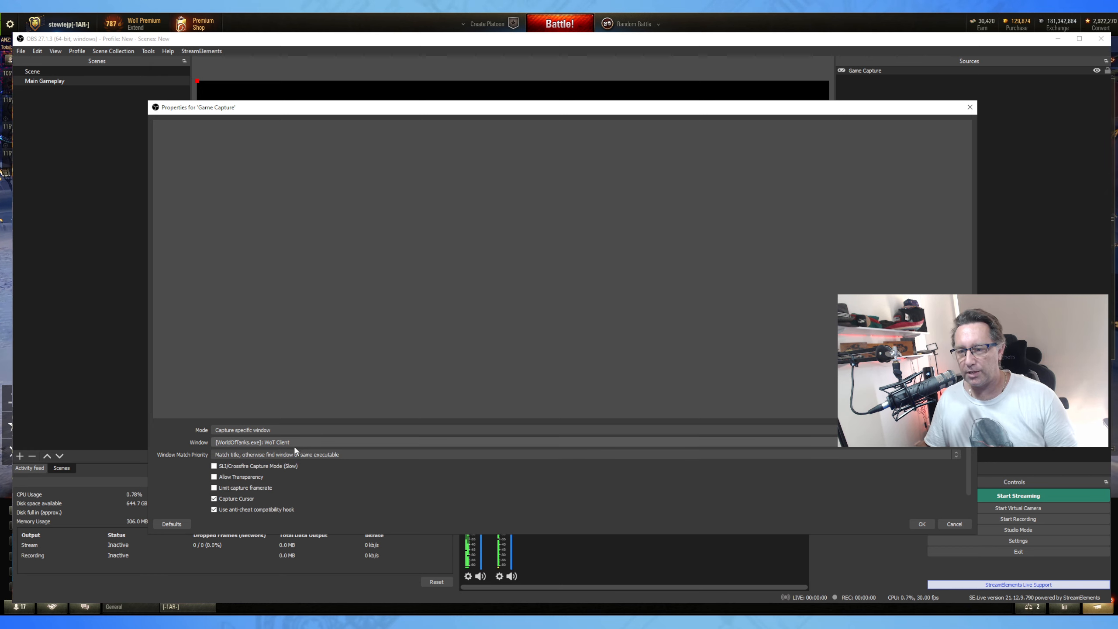
{"action": "left_click", "coordinate": [921, 524]}
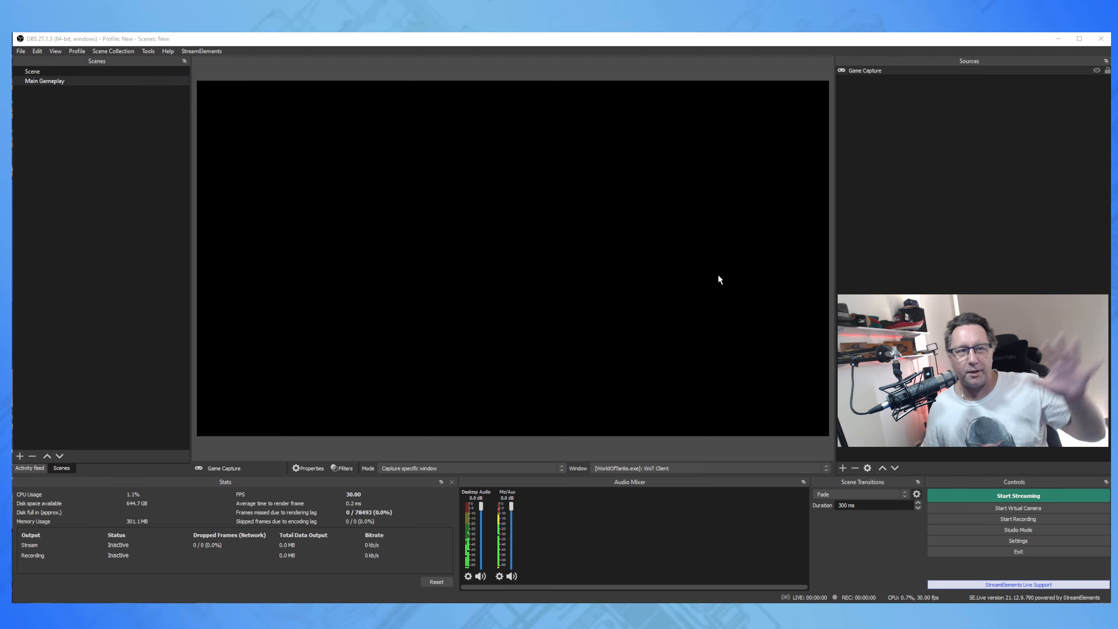
Recheck the Game Capture source's properties so the live WoT Client feed appears in the preview.
{"action": "left_click", "coordinate": [1097, 71]}
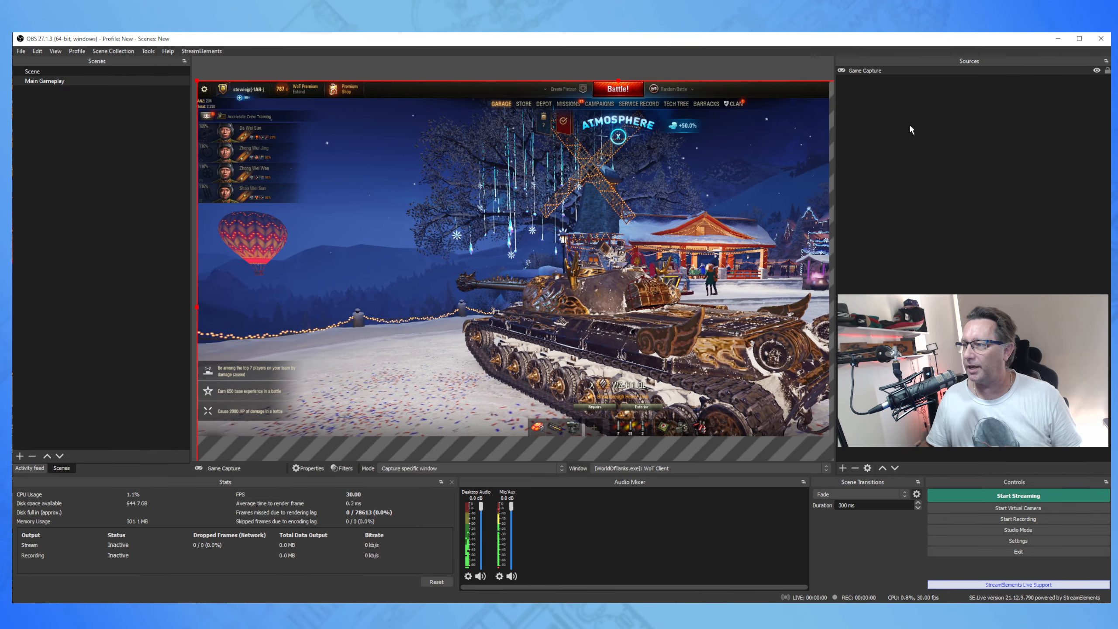
{"action": "right_click", "coordinate": [872, 69]}
{"action": "left_click", "coordinate": [925, 332]}
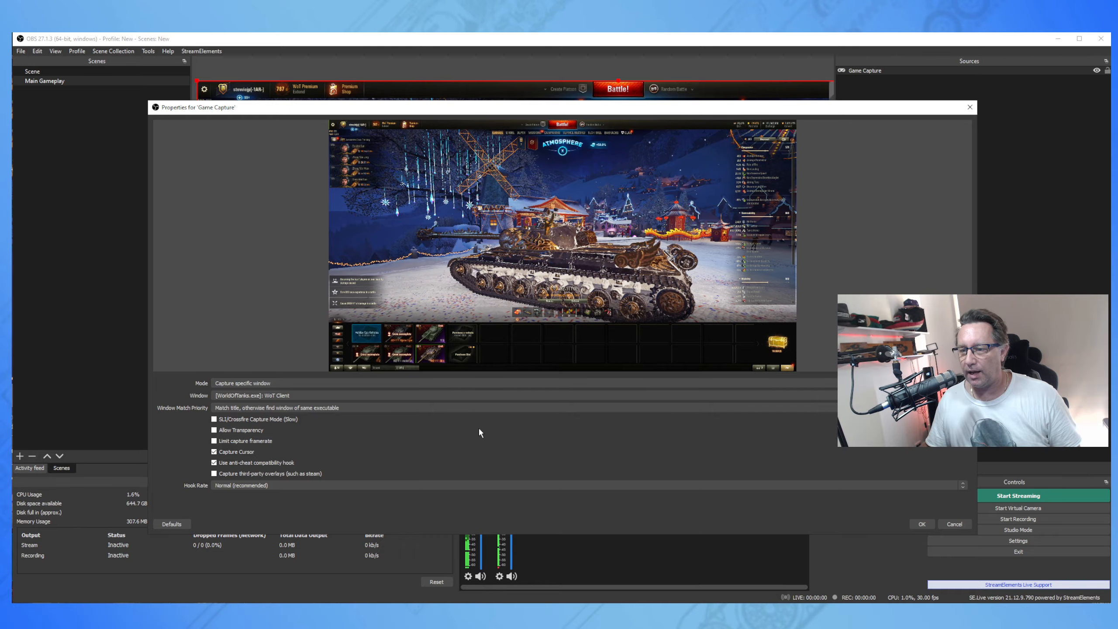
{"action": "left_click", "coordinate": [921, 524]}
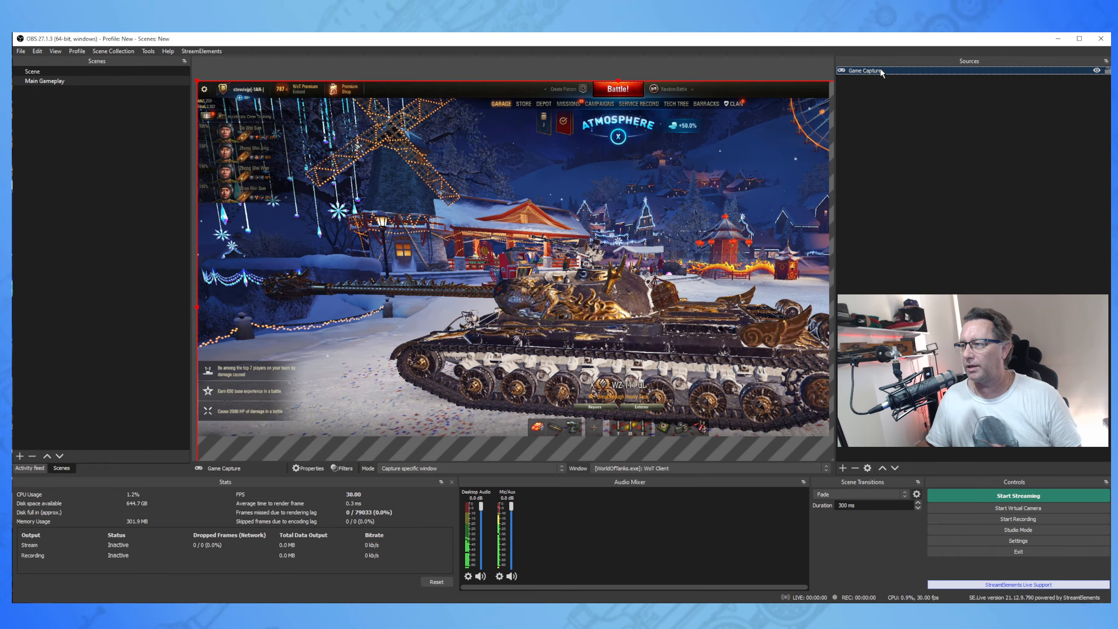
Resize the Game Capture by its corner handles to fill the canvas width, then deselect it.
{"action": "right_click", "coordinate": [880, 69]}
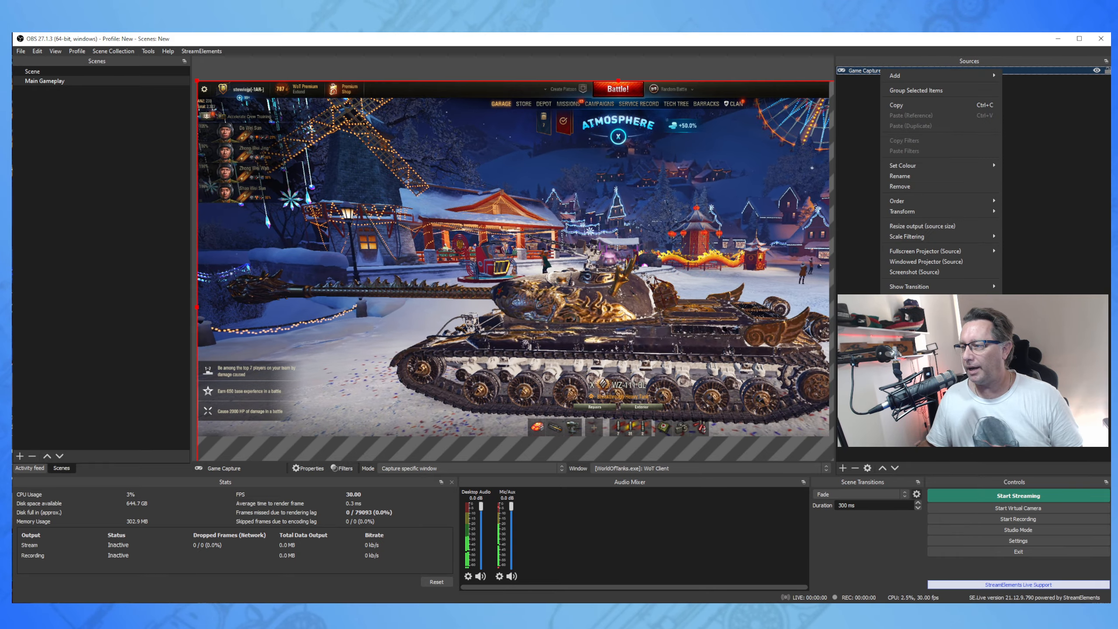
{"action": "mouse_move", "coordinate": [951, 254]}
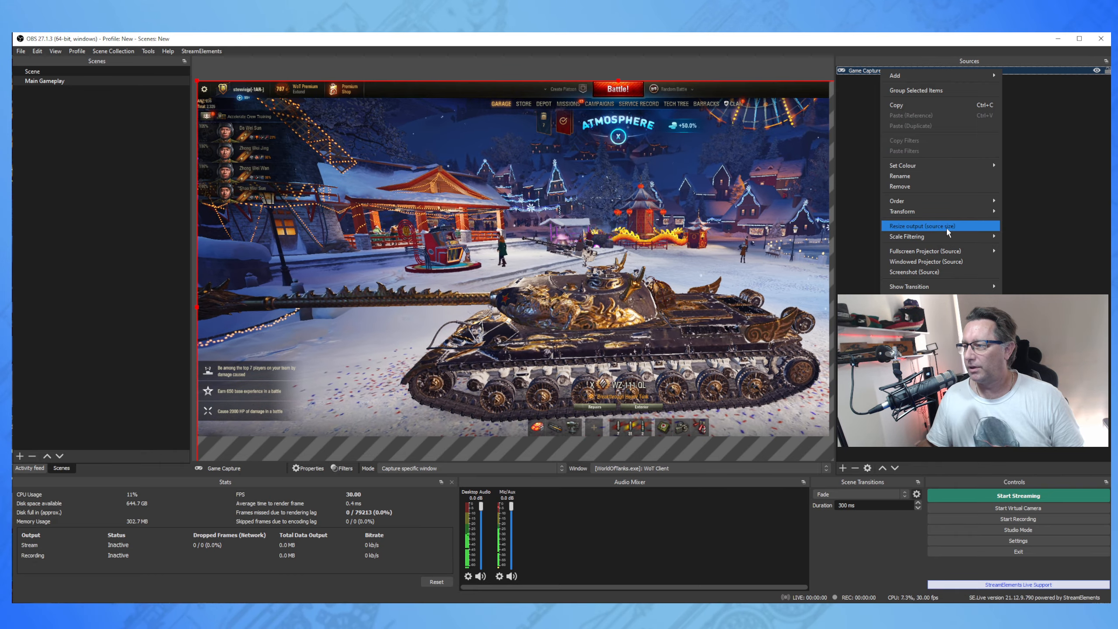
{"action": "key", "text": "Escape"}
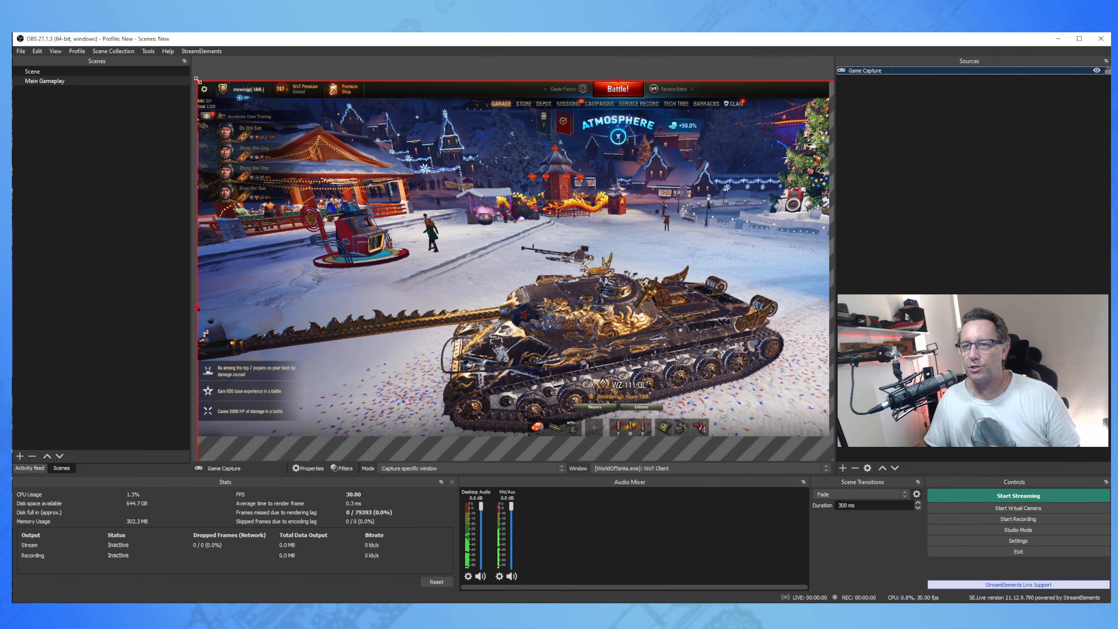
{"action": "left_click_drag", "start_coordinate": [197, 81], "coordinate": [203, 105]}
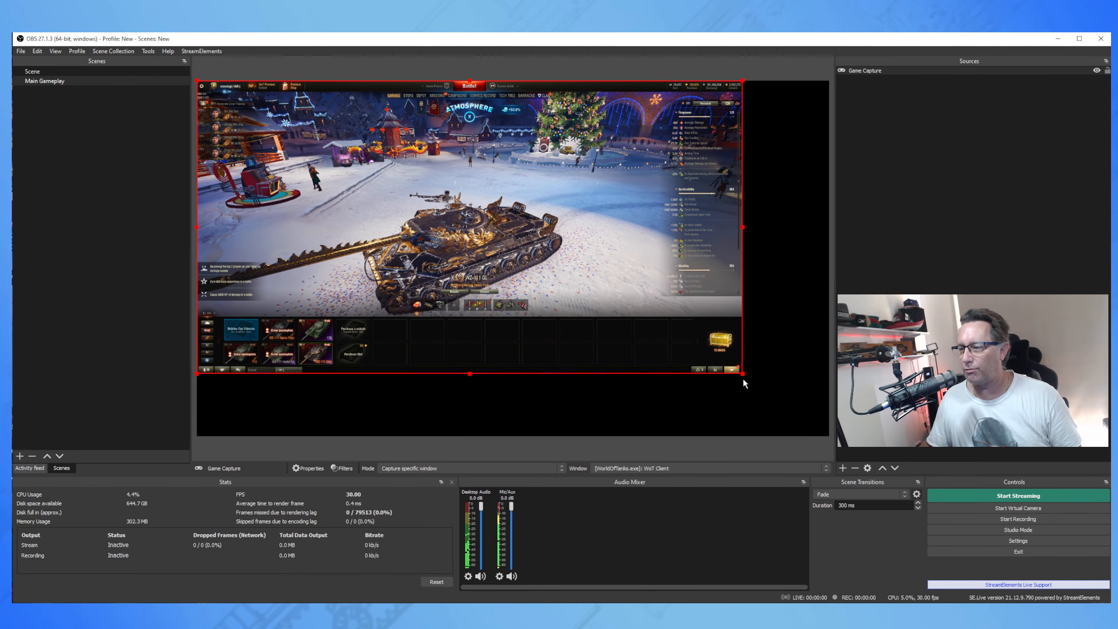
{"action": "left_click_drag", "start_coordinate": [743, 376], "coordinate": [814, 431]}
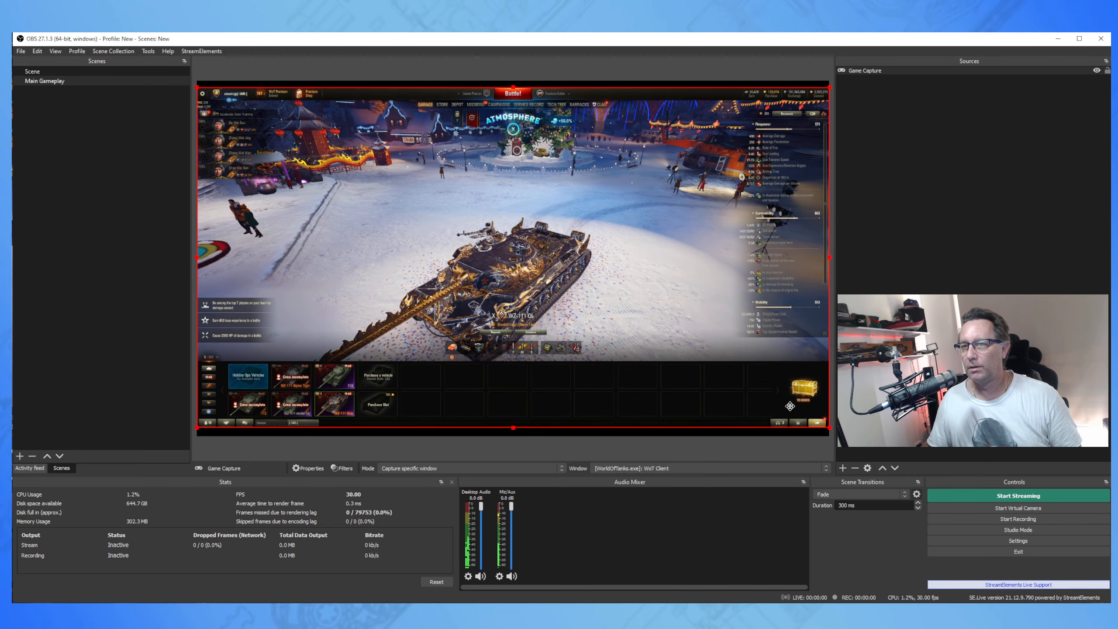
{"action": "left_click", "coordinate": [848, 424]}
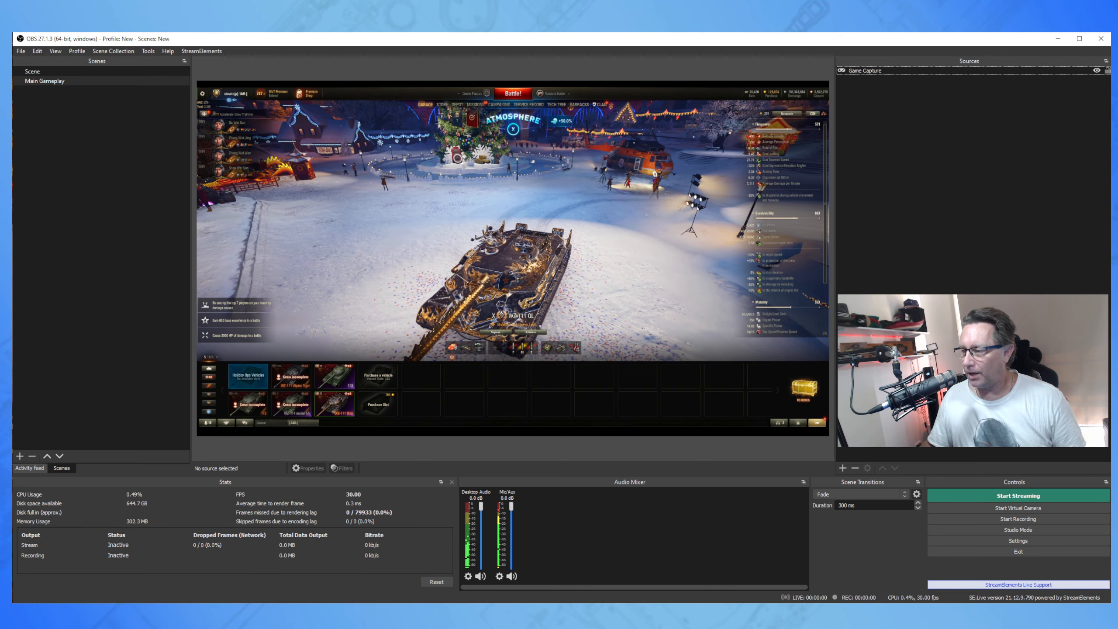
{"action": "left_click", "coordinate": [843, 468]}
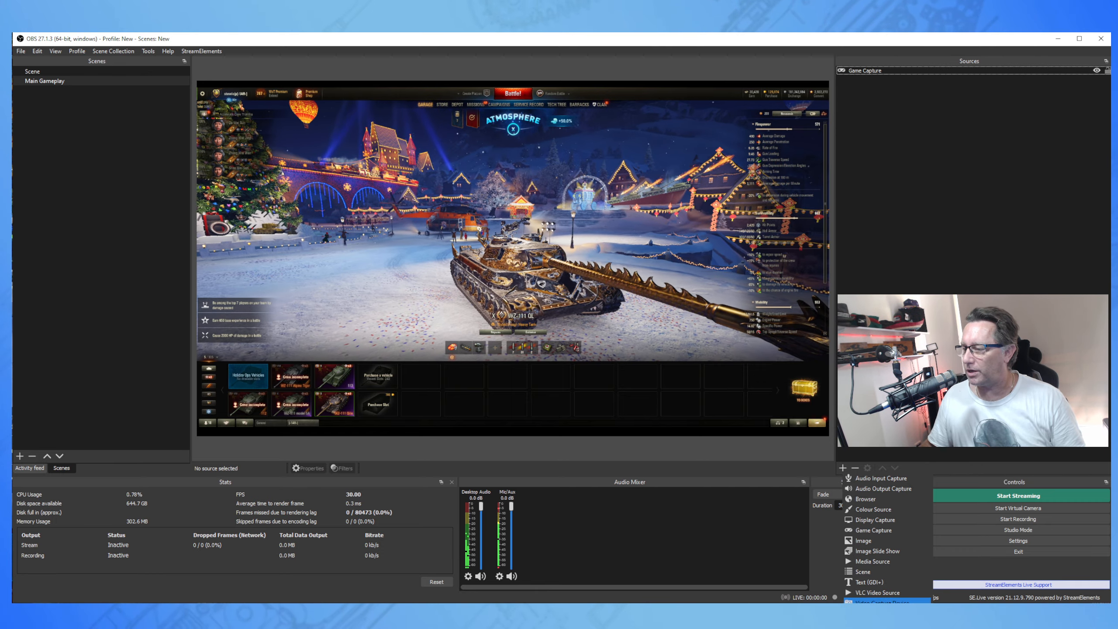
Add a Video Capture Device source using Camera (NVIDIA Broadcast) as its device.
{"action": "left_click", "coordinate": [882, 602]}
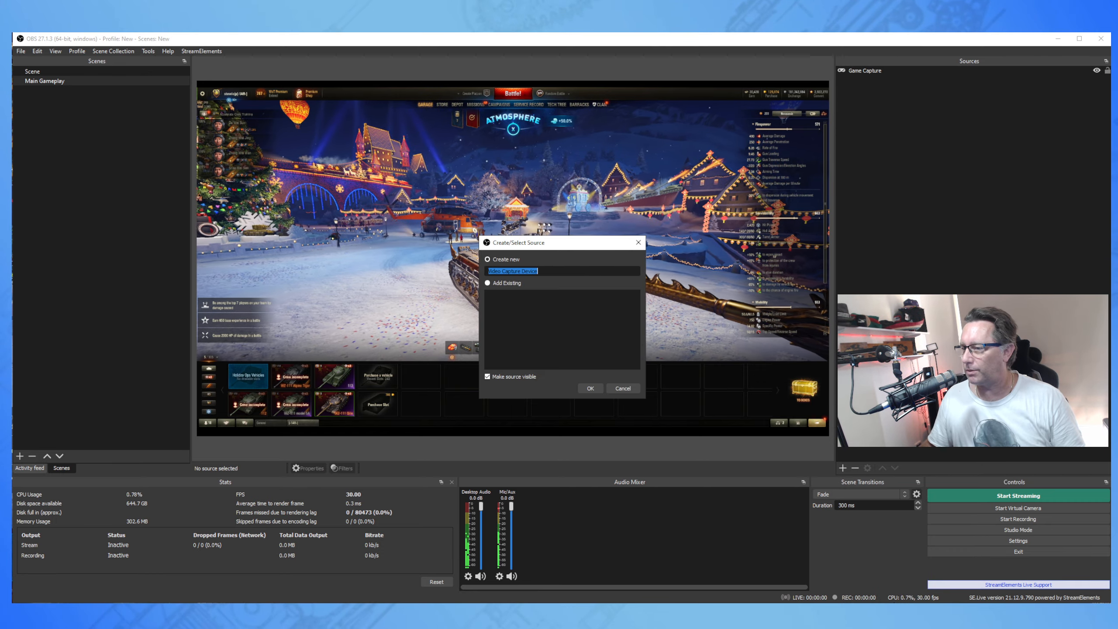
{"action": "left_click", "coordinate": [590, 388]}
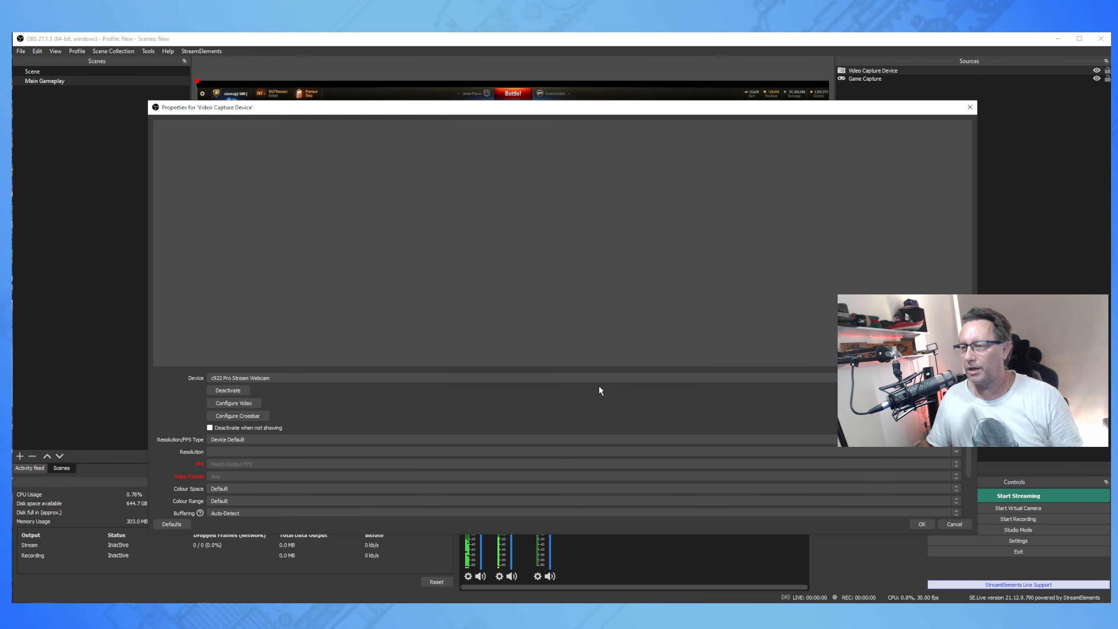
{"action": "left_click", "coordinate": [275, 379]}
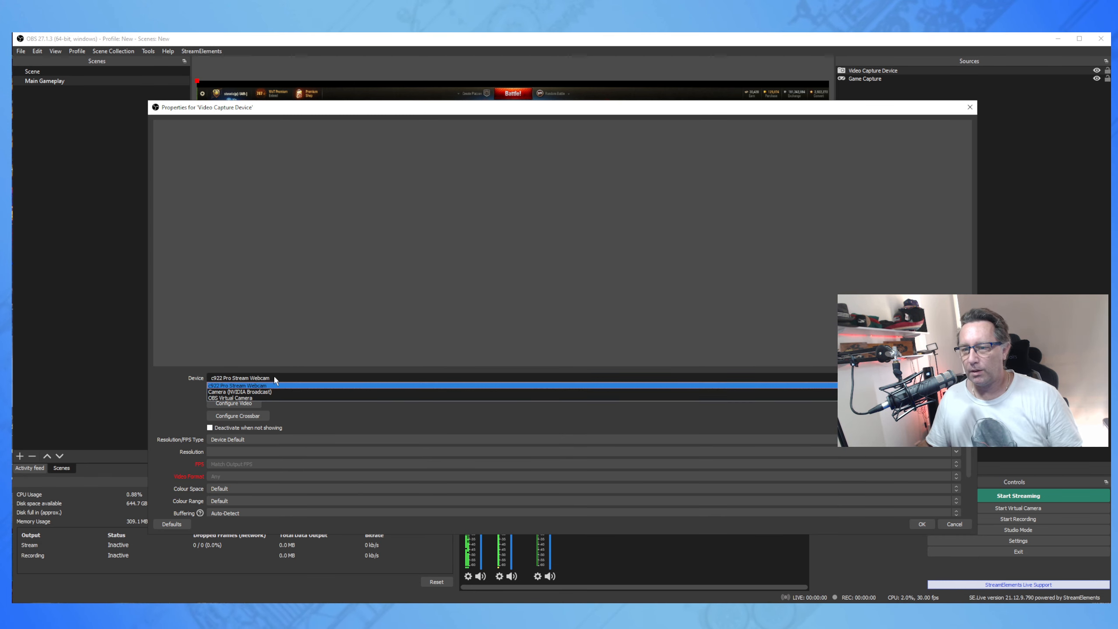
{"action": "left_click", "coordinate": [271, 390]}
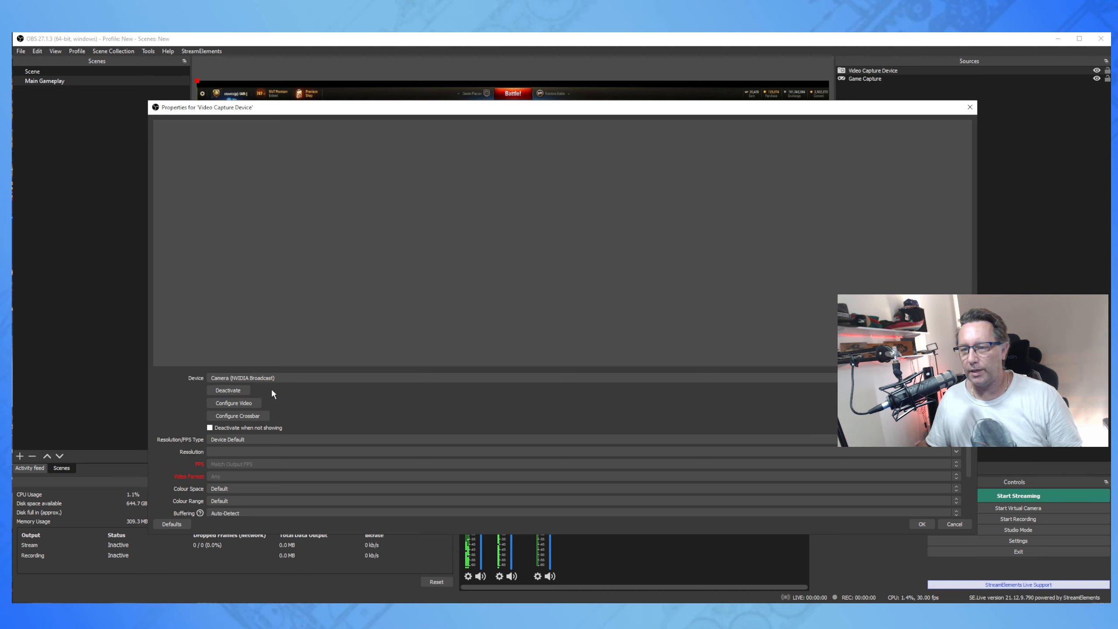
{"action": "left_click", "coordinate": [301, 375]}
{"action": "left_click", "coordinate": [297, 384]}
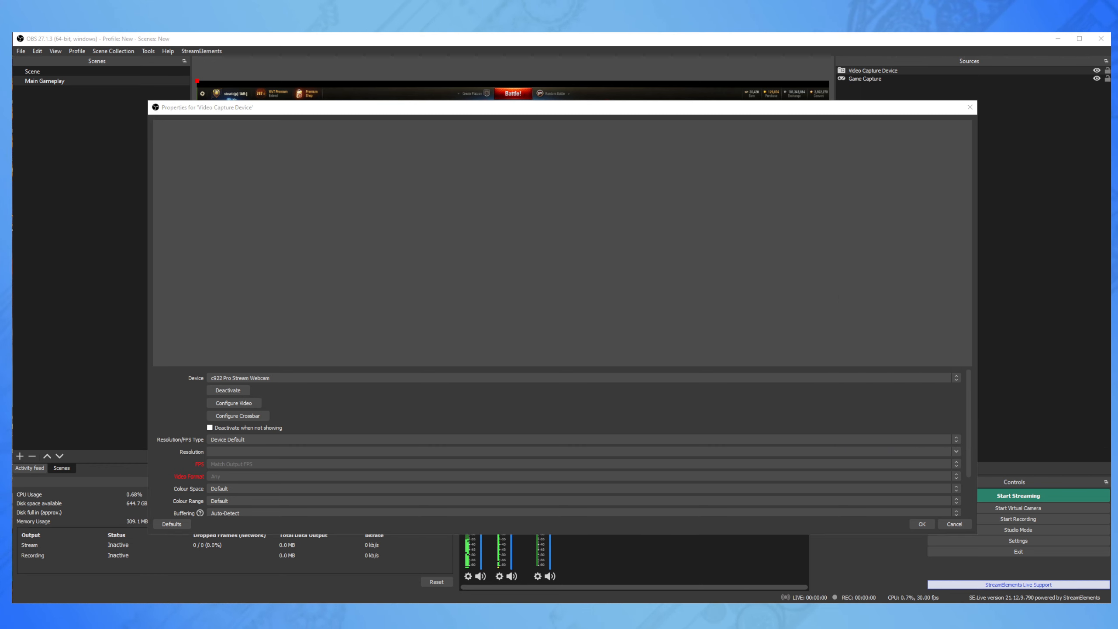
{"action": "left_click", "coordinate": [310, 377]}
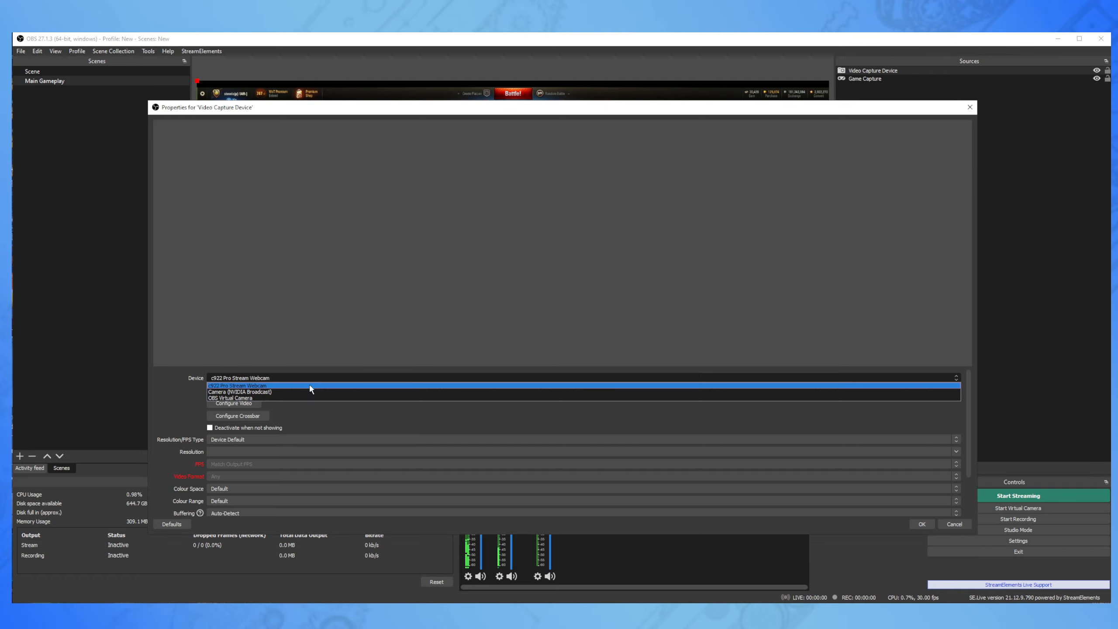
{"action": "left_click", "coordinate": [308, 389]}
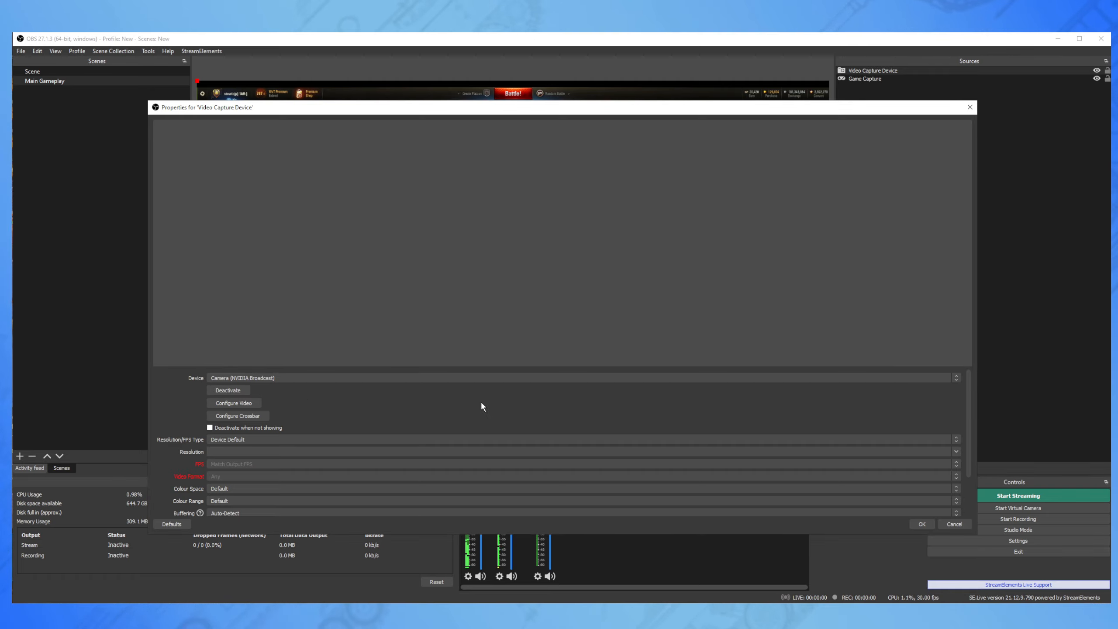
{"action": "left_click", "coordinate": [915, 525]}
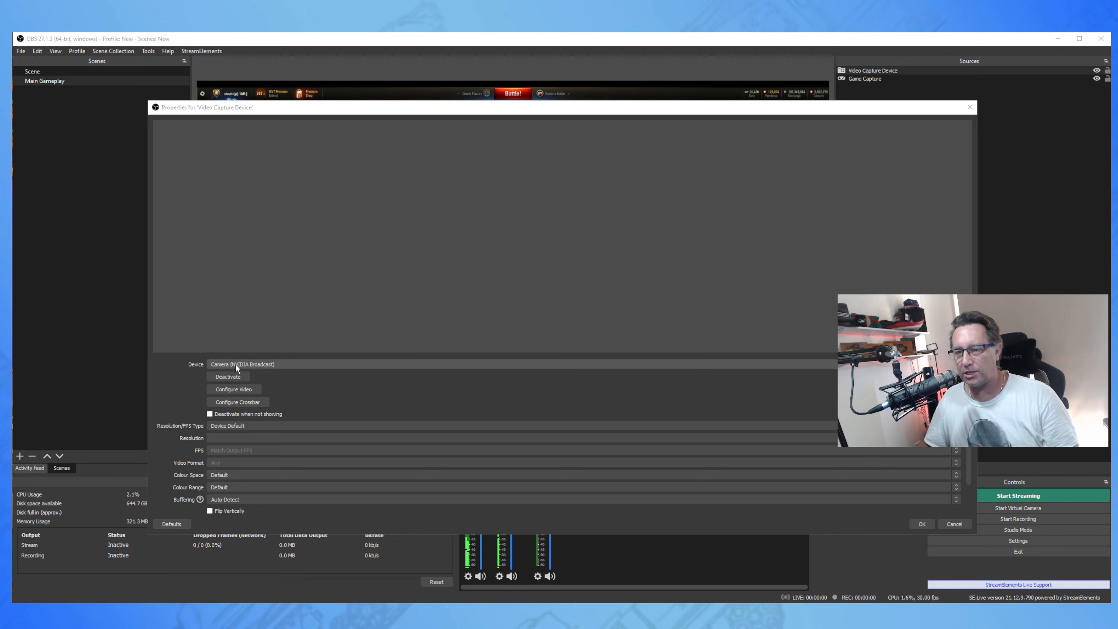
Reopen the webcam source's properties to confirm Camera (NVIDIA Broadcast), then close them.
{"action": "left_click", "coordinate": [246, 365]}
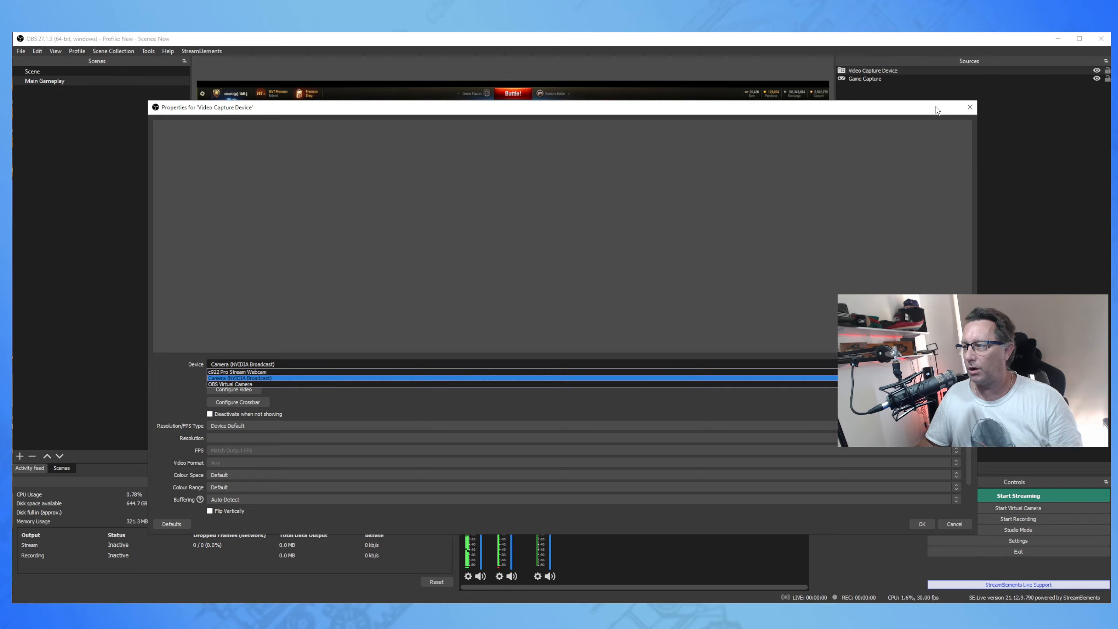
{"action": "left_click", "coordinate": [968, 108]}
{"action": "left_click", "coordinate": [970, 107]}
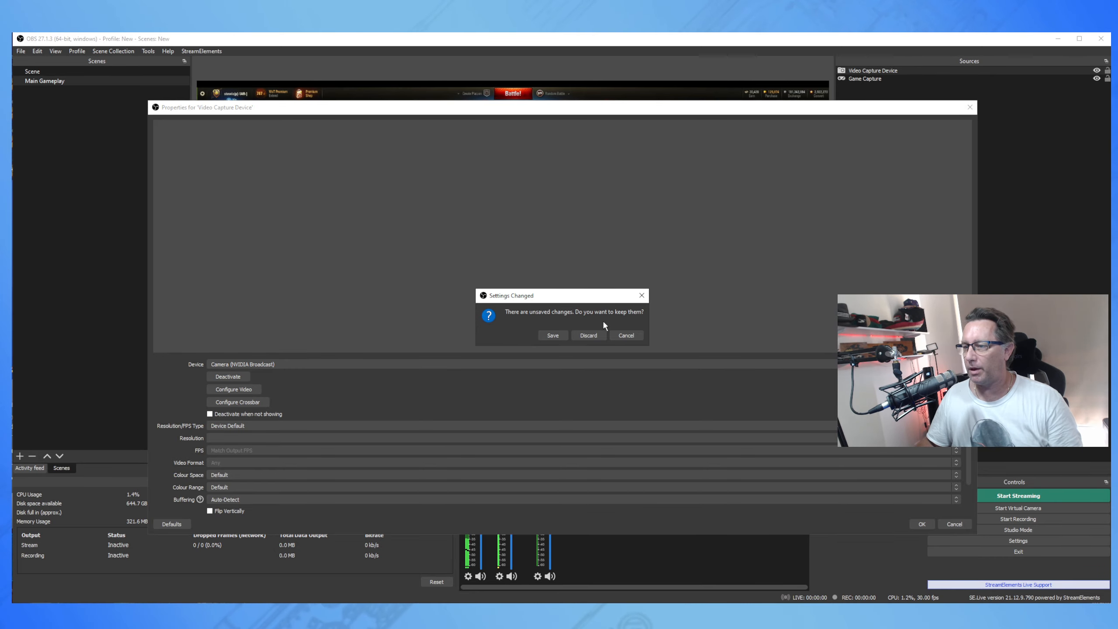
{"action": "left_click", "coordinate": [590, 333]}
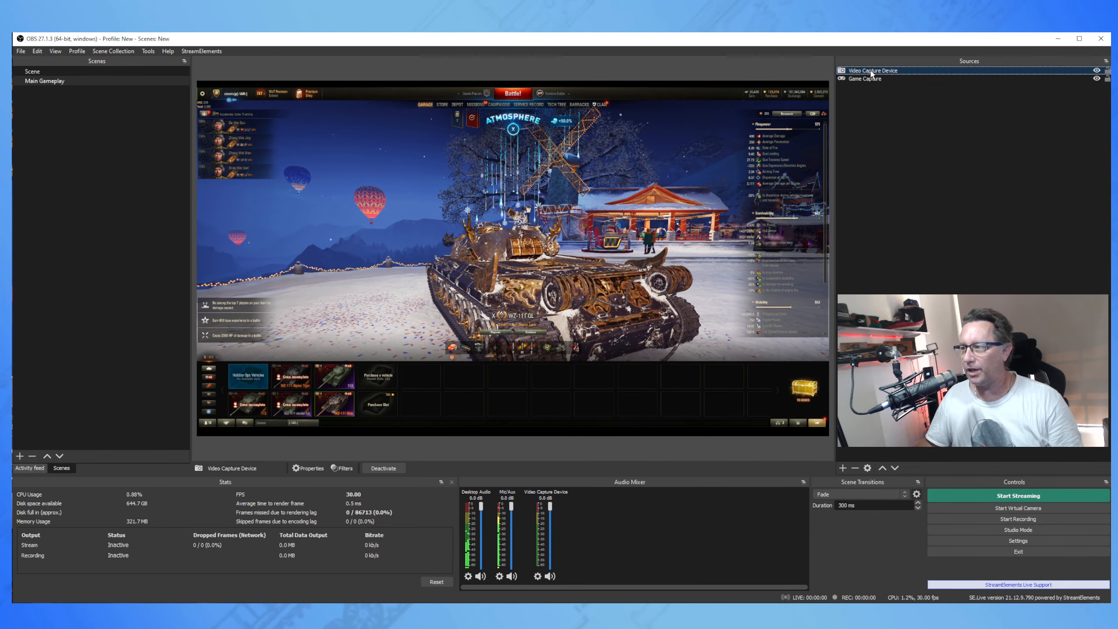
{"action": "right_click", "coordinate": [870, 70]}
{"action": "left_click", "coordinate": [893, 359]}
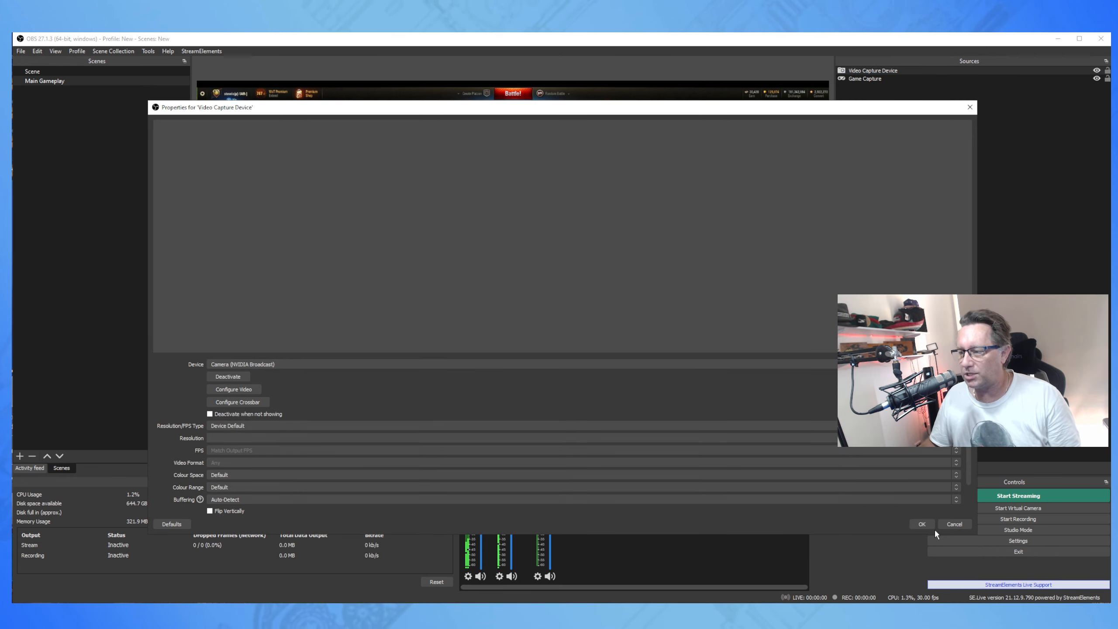
{"action": "left_click", "coordinate": [923, 525]}
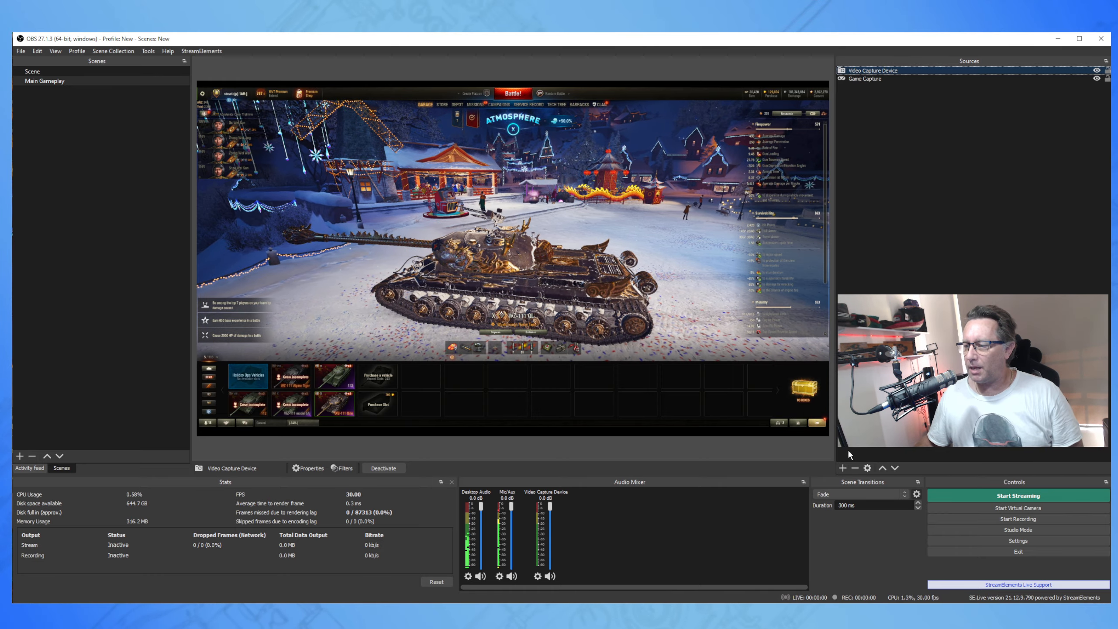
Add an Image source named Image that displays NewThumbs/OBSsetup.jpg in Main Gameplay.
{"action": "left_click", "coordinate": [842, 467]}
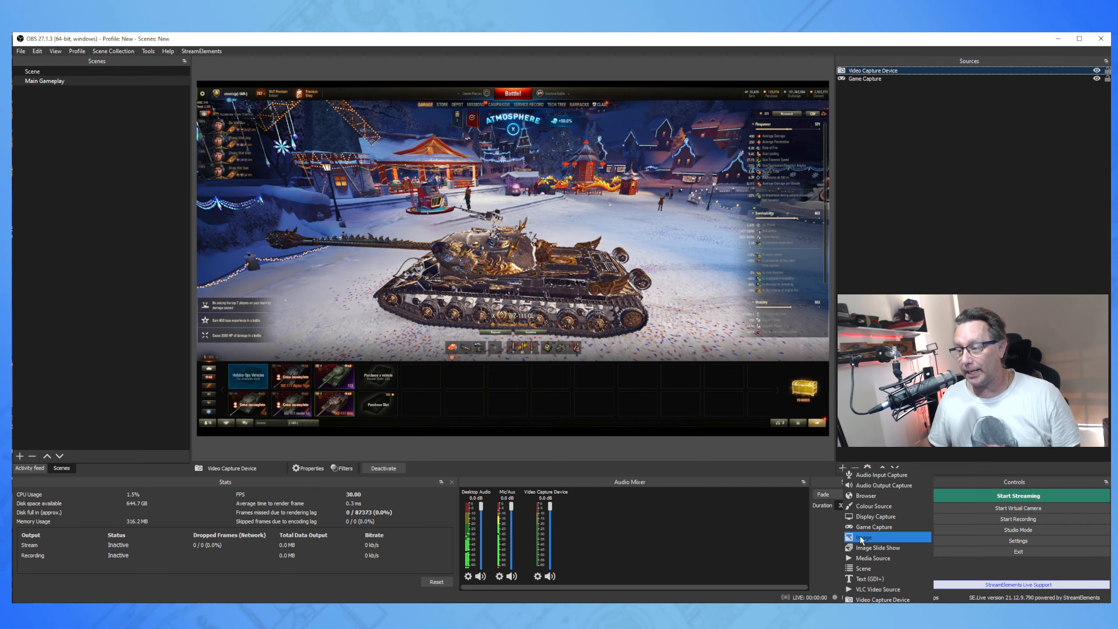
{"action": "left_click", "coordinate": [843, 468]}
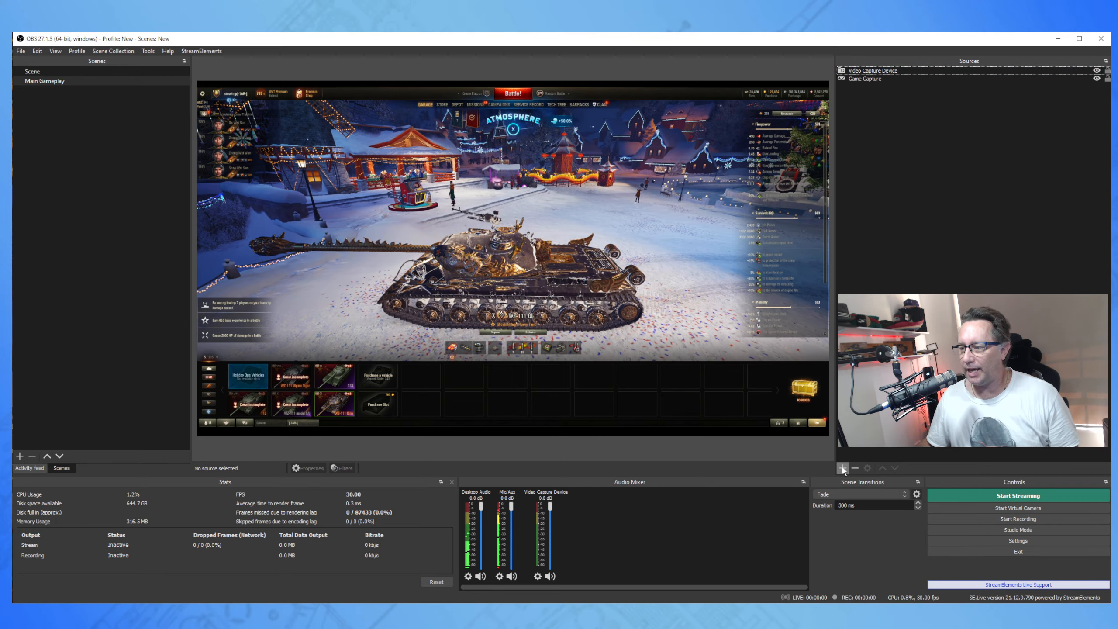
{"action": "left_click", "coordinate": [842, 467]}
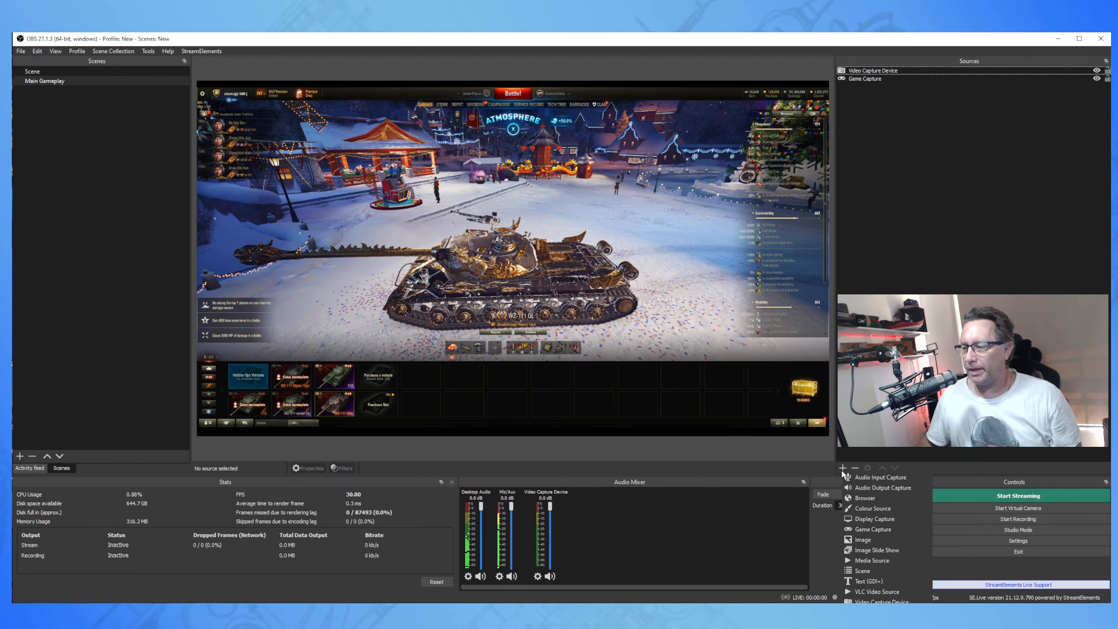
{"action": "left_click", "coordinate": [865, 540]}
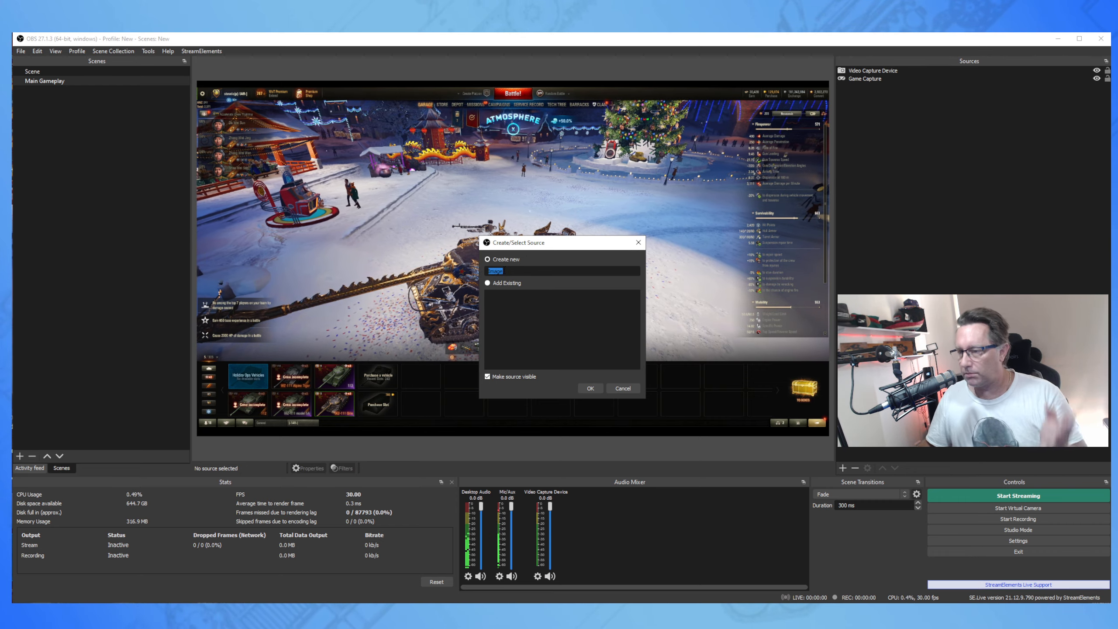
{"action": "left_click", "coordinate": [589, 388]}
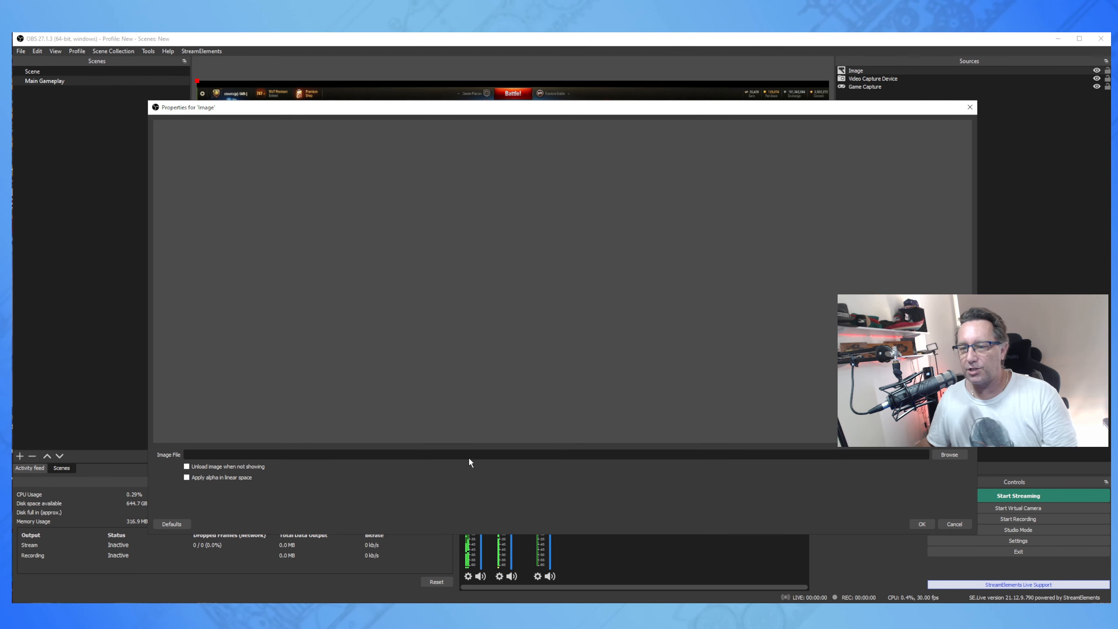
{"action": "left_click", "coordinate": [951, 455]}
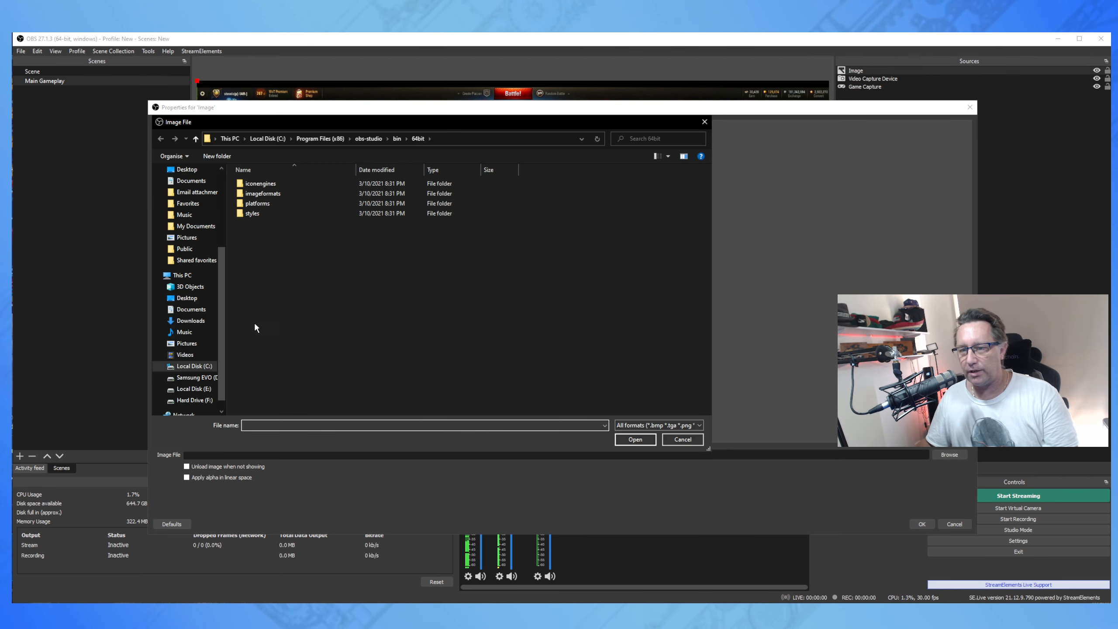
{"action": "left_click_drag", "start_coordinate": [226, 332], "coordinate": [227, 256]}
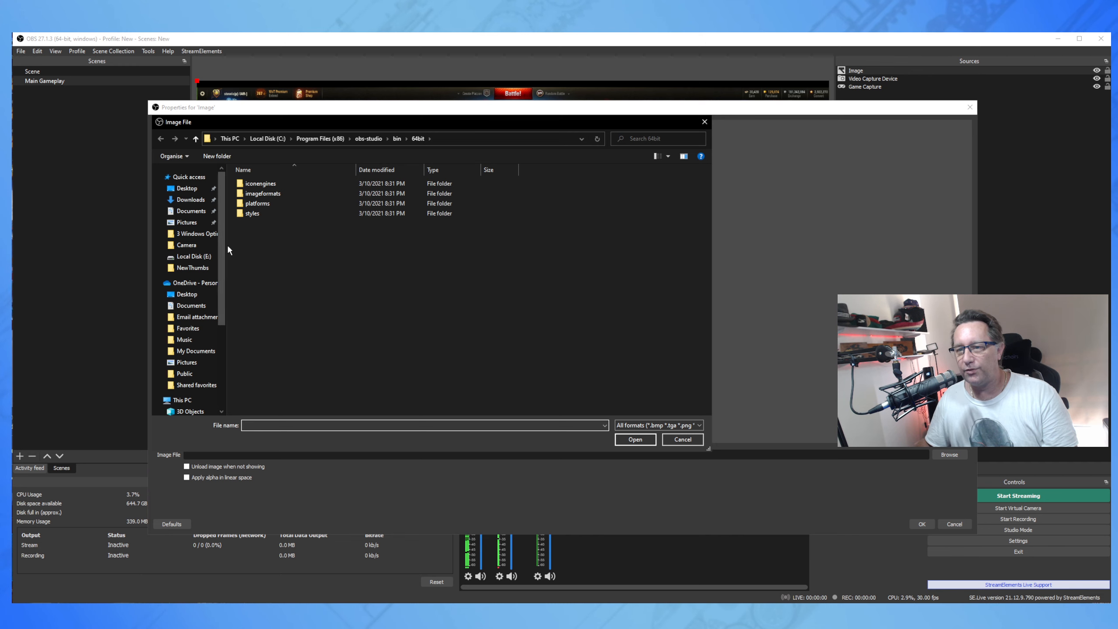
{"action": "left_click", "coordinate": [191, 268]}
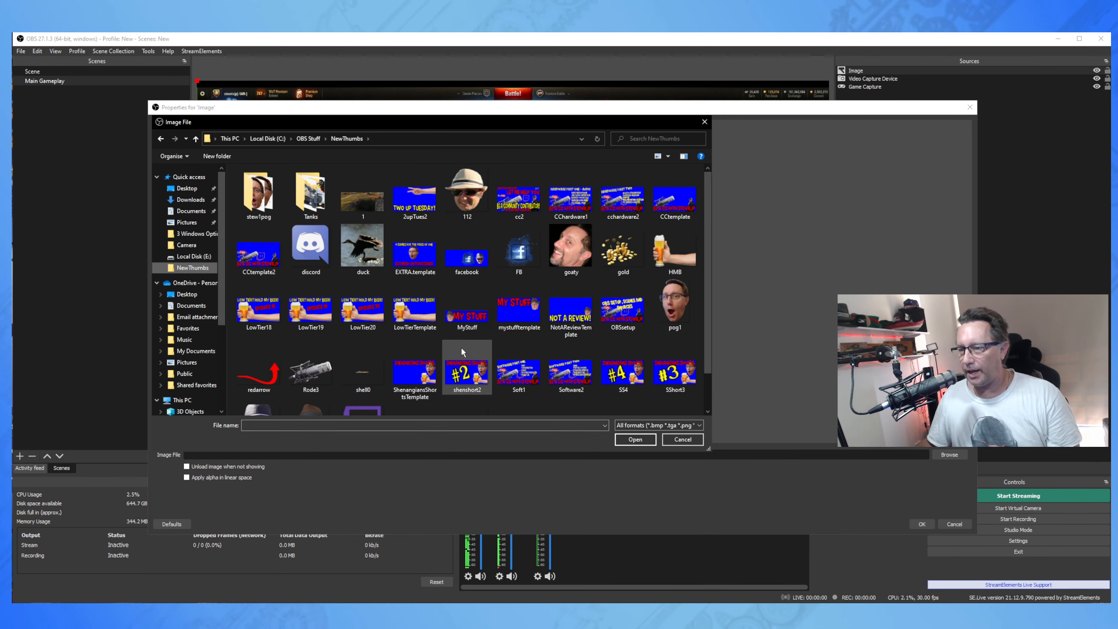
{"action": "double_click", "coordinate": [624, 311]}
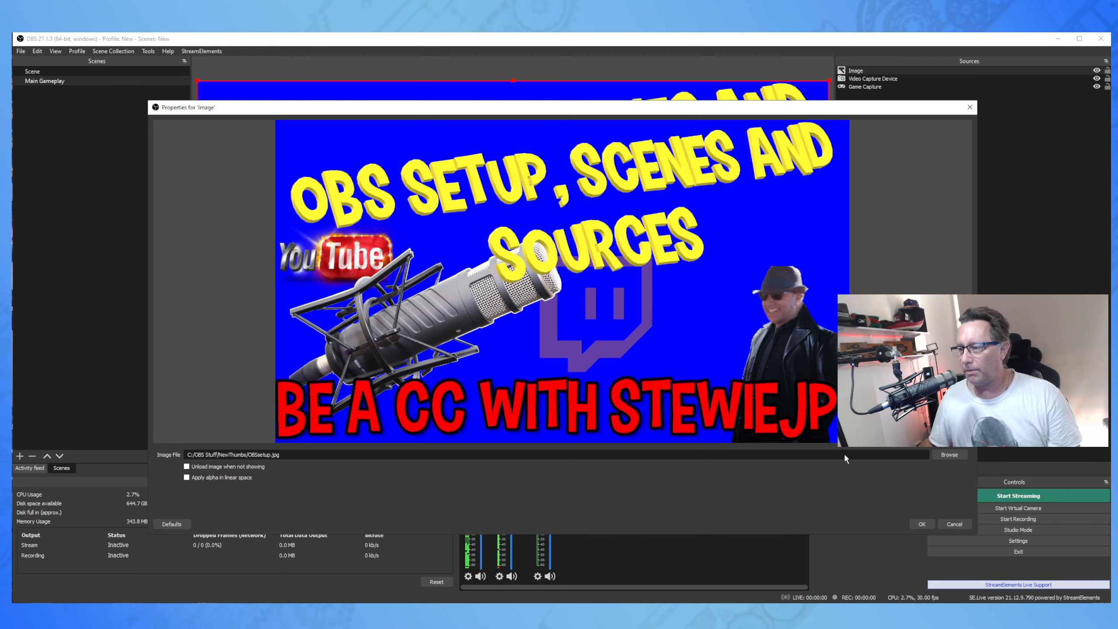
{"action": "left_click", "coordinate": [921, 524]}
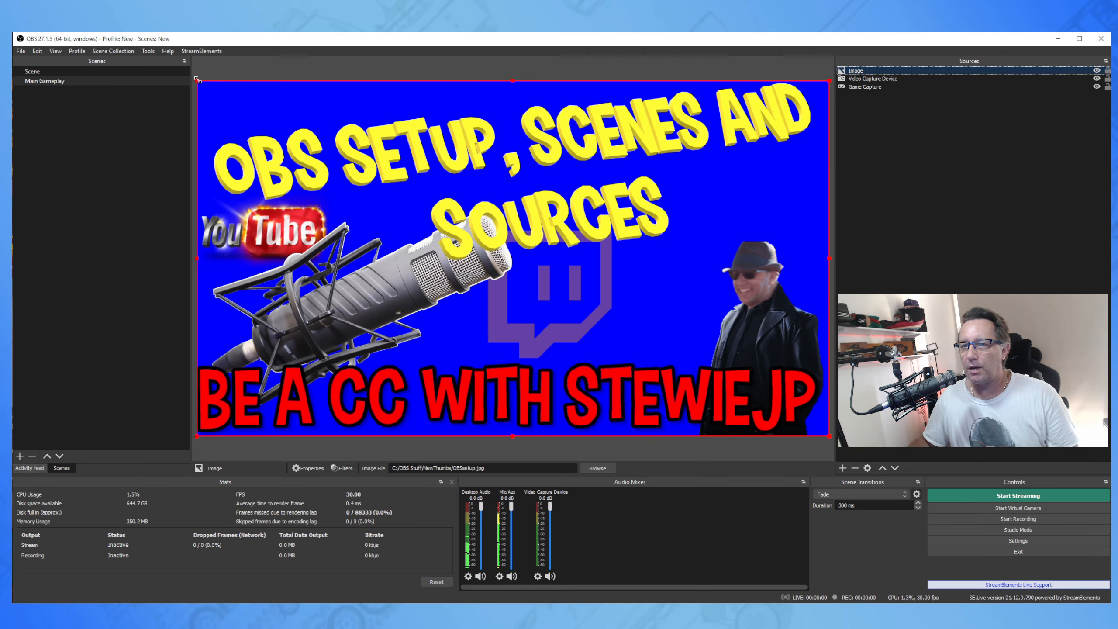
Scale the thumbnail image down and move it to the top-right corner of the gameplay.
{"action": "left_click_drag", "start_coordinate": [198, 80], "coordinate": [592, 294]}
{"action": "left_click_drag", "start_coordinate": [687, 353], "coordinate": [679, 163]}
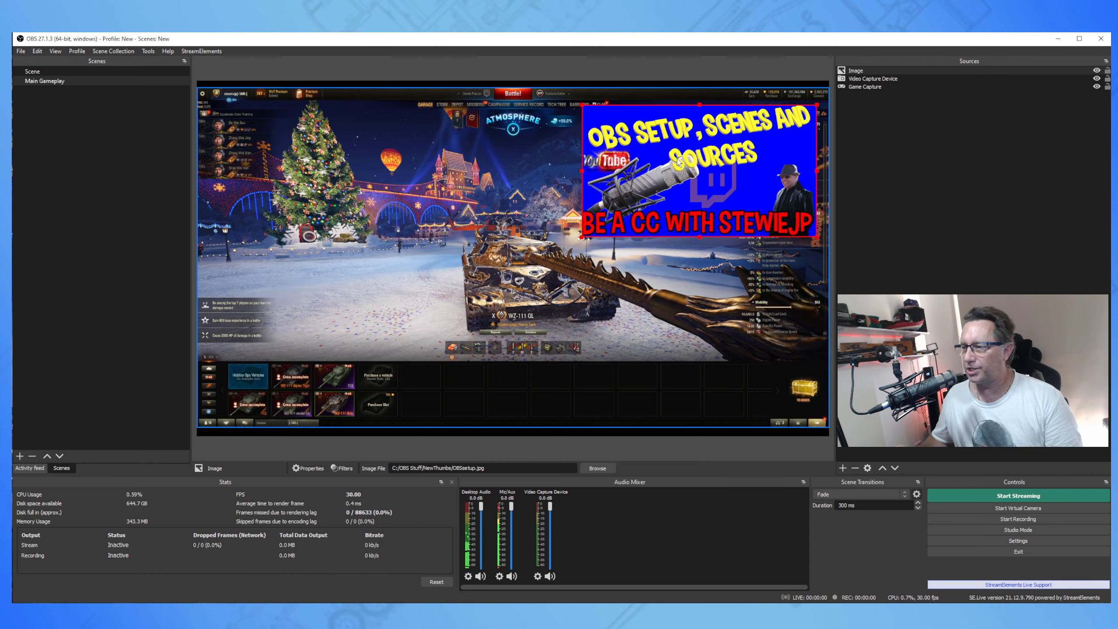
{"action": "left_click", "coordinate": [666, 257]}
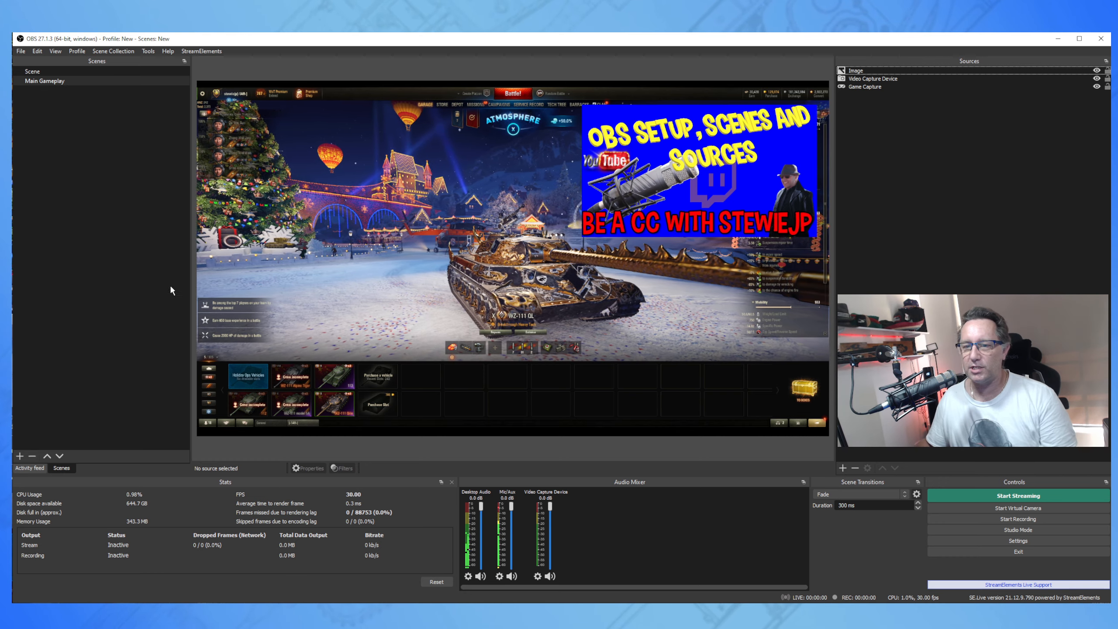
Create a new scene with the default name Scene 2 and list the addable source types.
{"action": "left_click", "coordinate": [20, 457]}
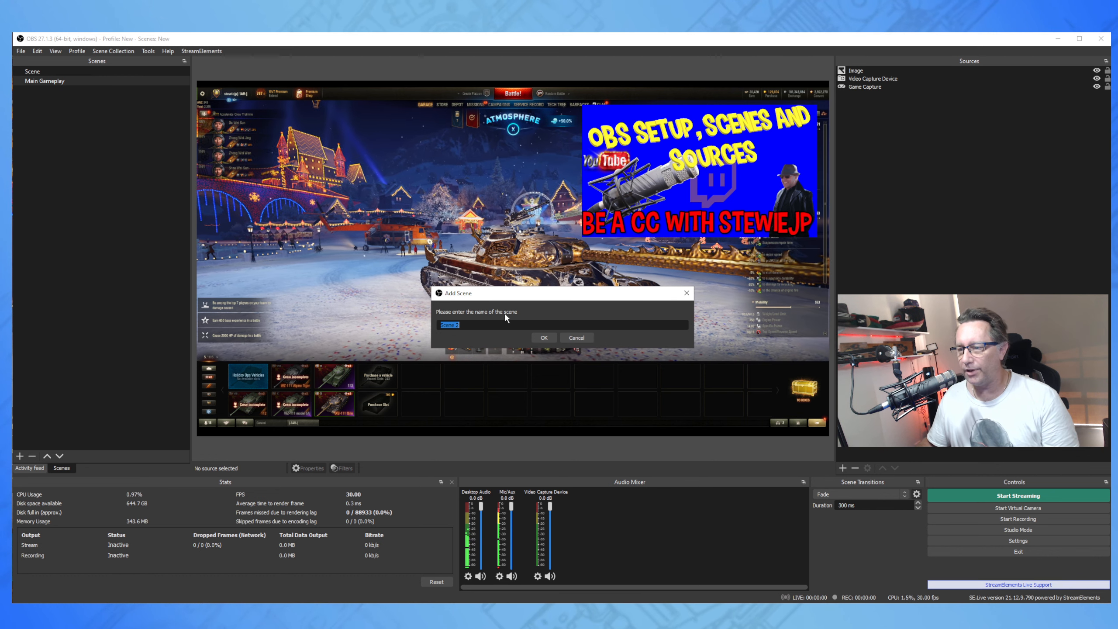
{"action": "left_click", "coordinate": [544, 337]}
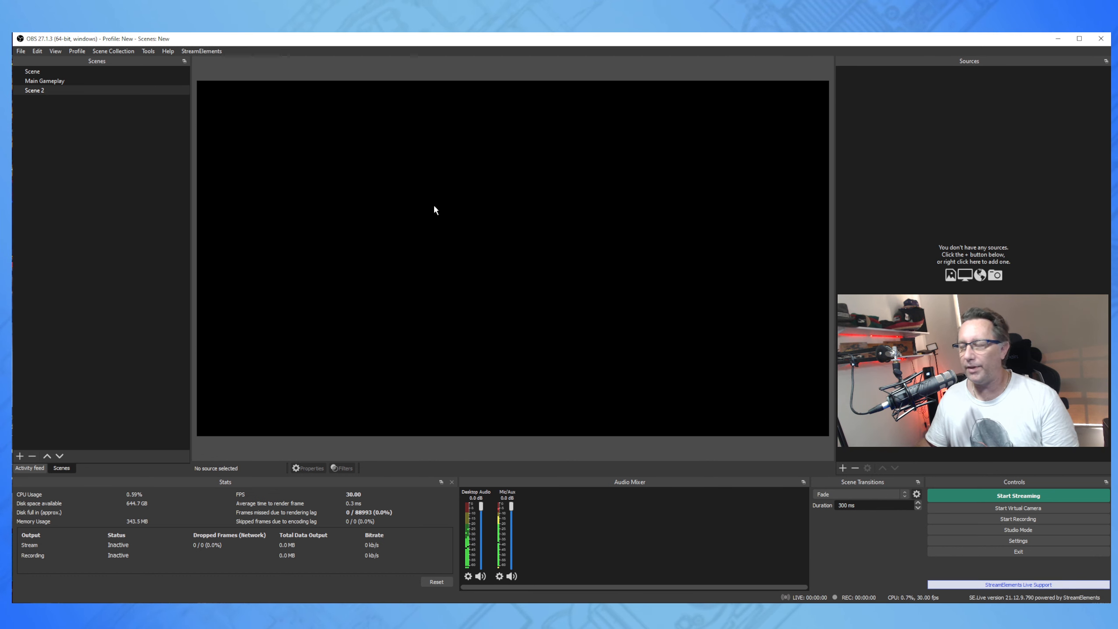
{"action": "left_click", "coordinate": [843, 469]}
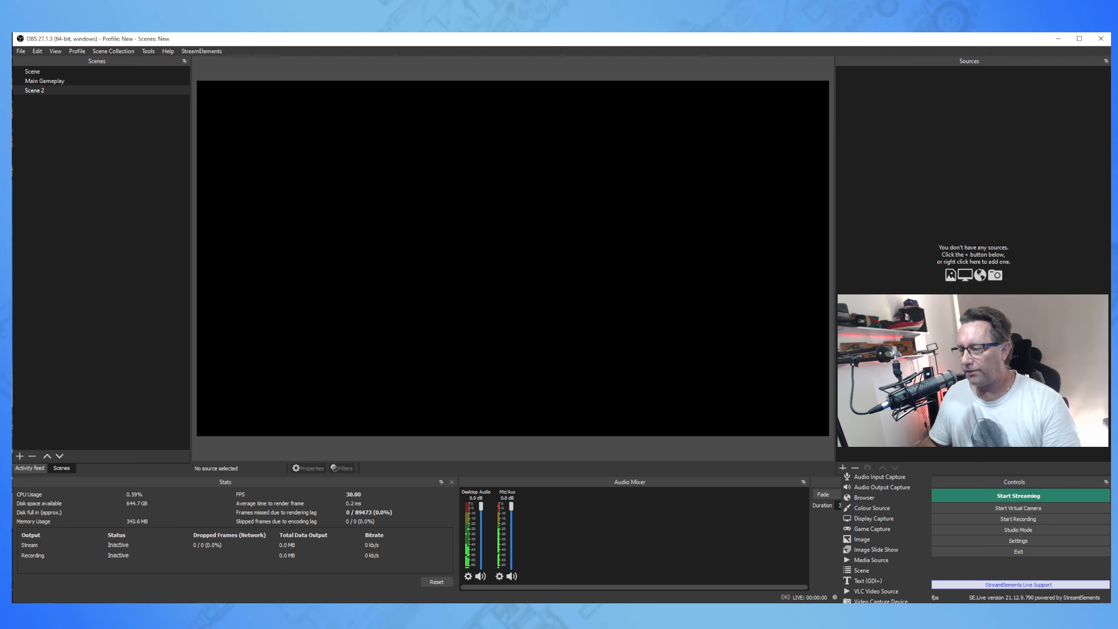
Add a Browser source with default settings, then enlarge it and centre it on the canvas.
{"action": "left_click", "coordinate": [874, 496]}
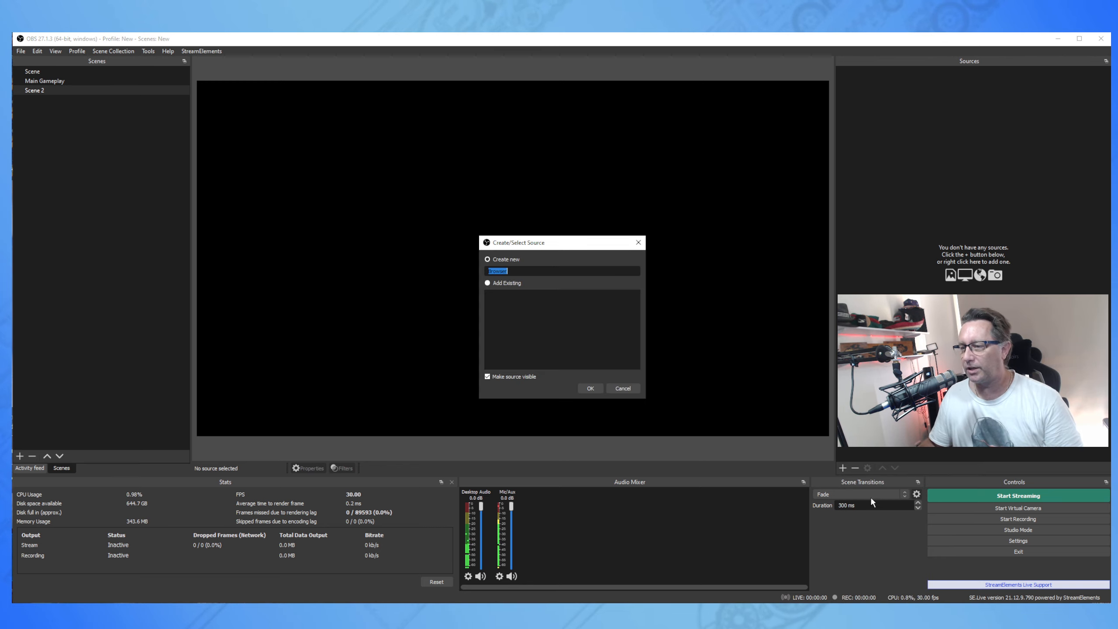
{"action": "left_click", "coordinate": [589, 387]}
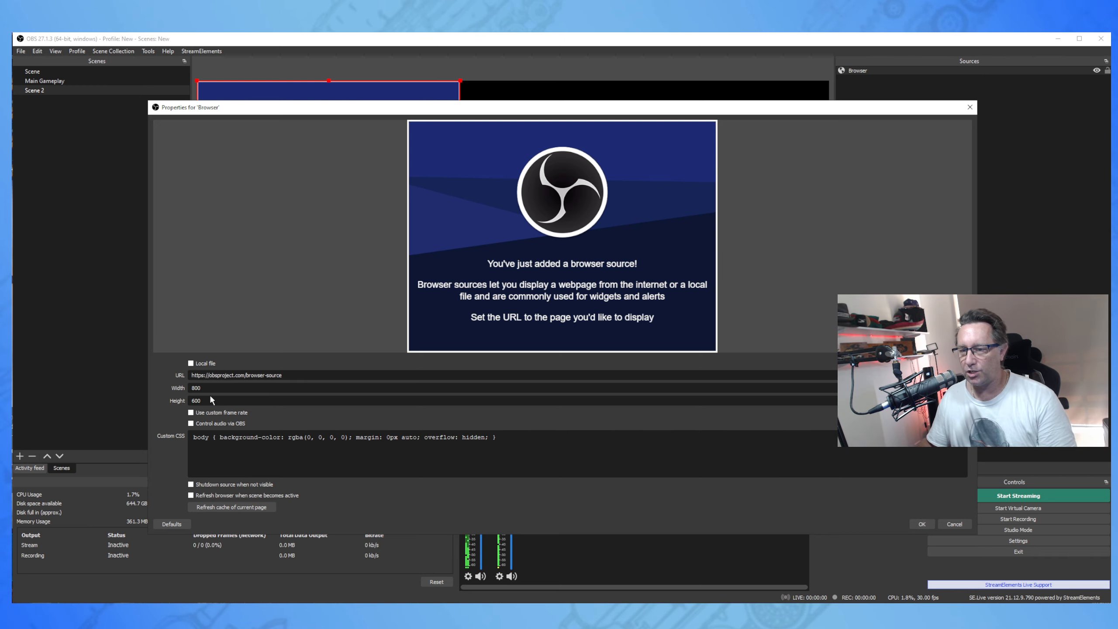
{"action": "left_click", "coordinate": [921, 524]}
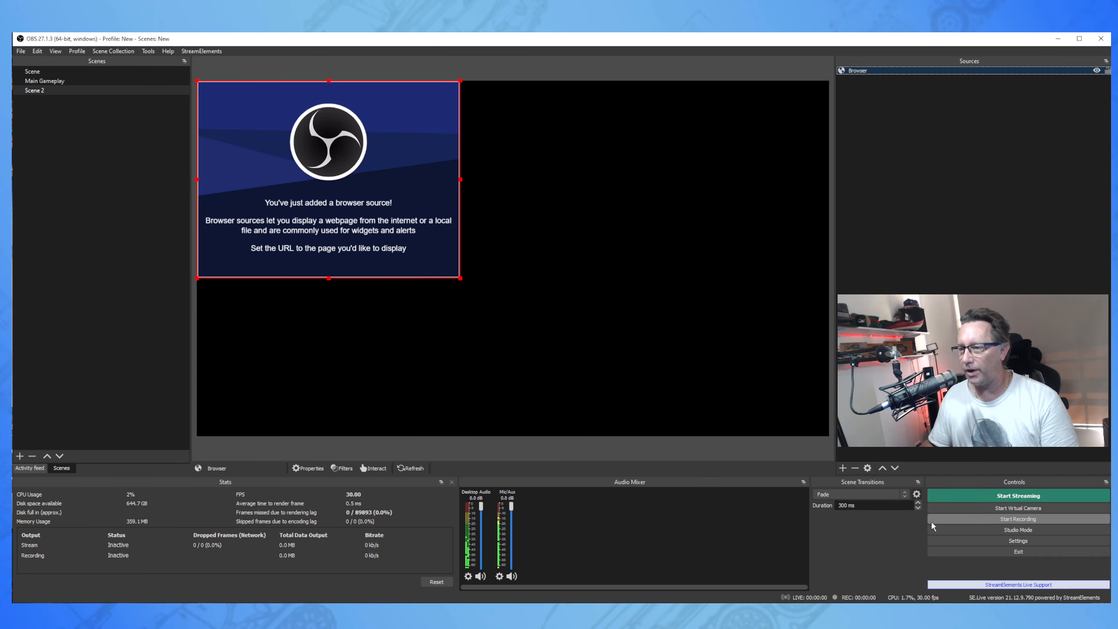
{"action": "left_click_drag", "start_coordinate": [422, 222], "coordinate": [487, 271]}
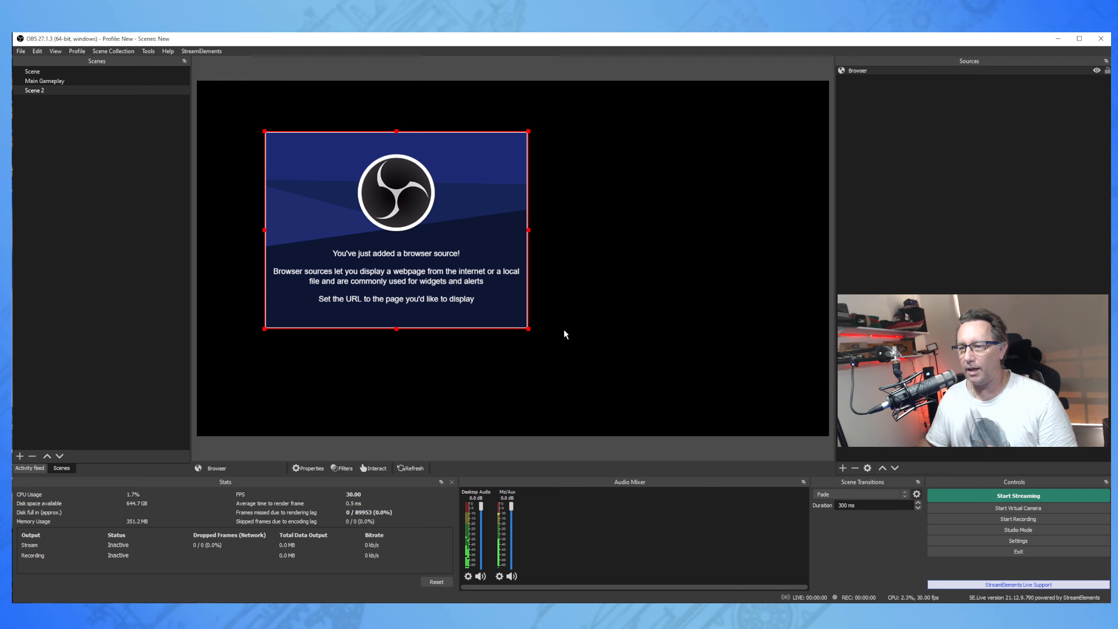
{"action": "left_click_drag", "start_coordinate": [529, 329], "coordinate": [623, 399]}
{"action": "left_click_drag", "start_coordinate": [585, 348], "coordinate": [635, 337]}
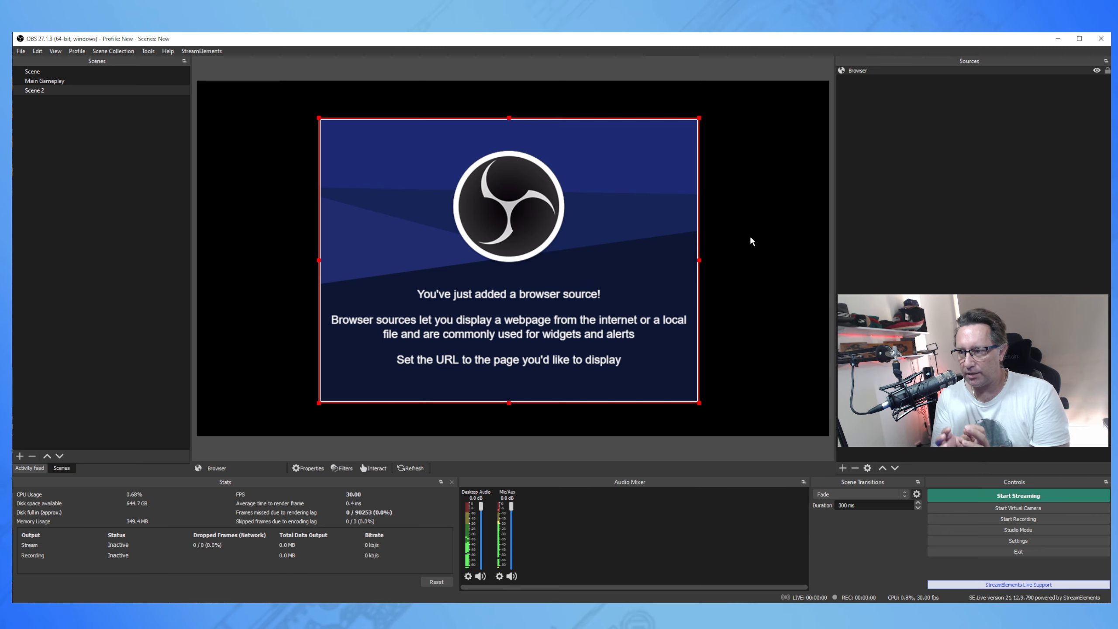
Check the Browser source's properties without changes, then list the source types again.
{"action": "right_click", "coordinate": [860, 70]}
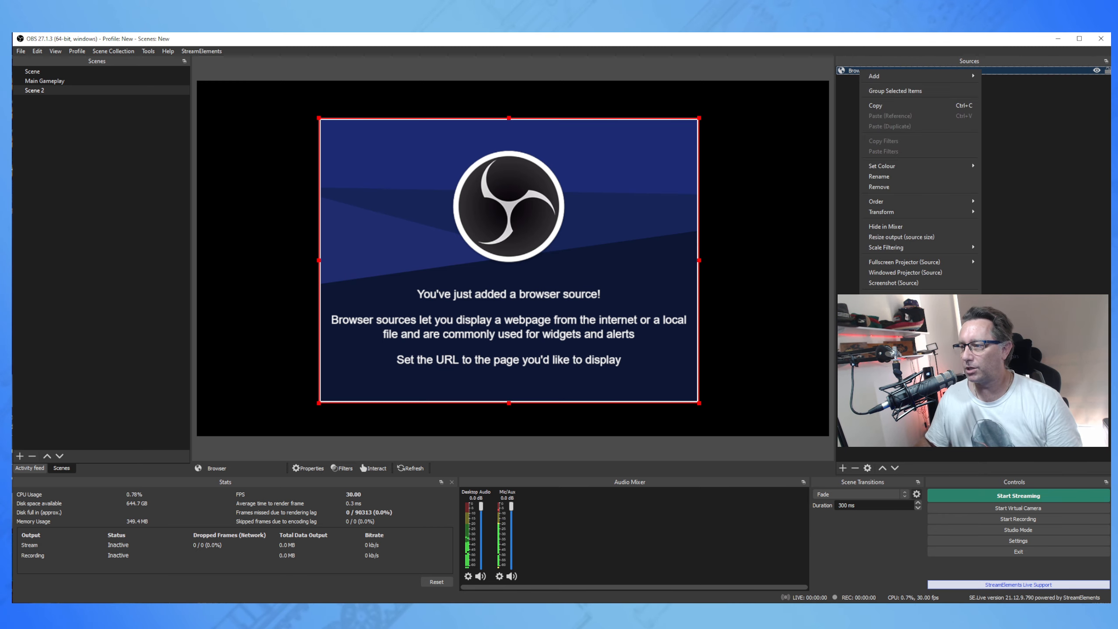
{"action": "left_click", "coordinate": [876, 289]}
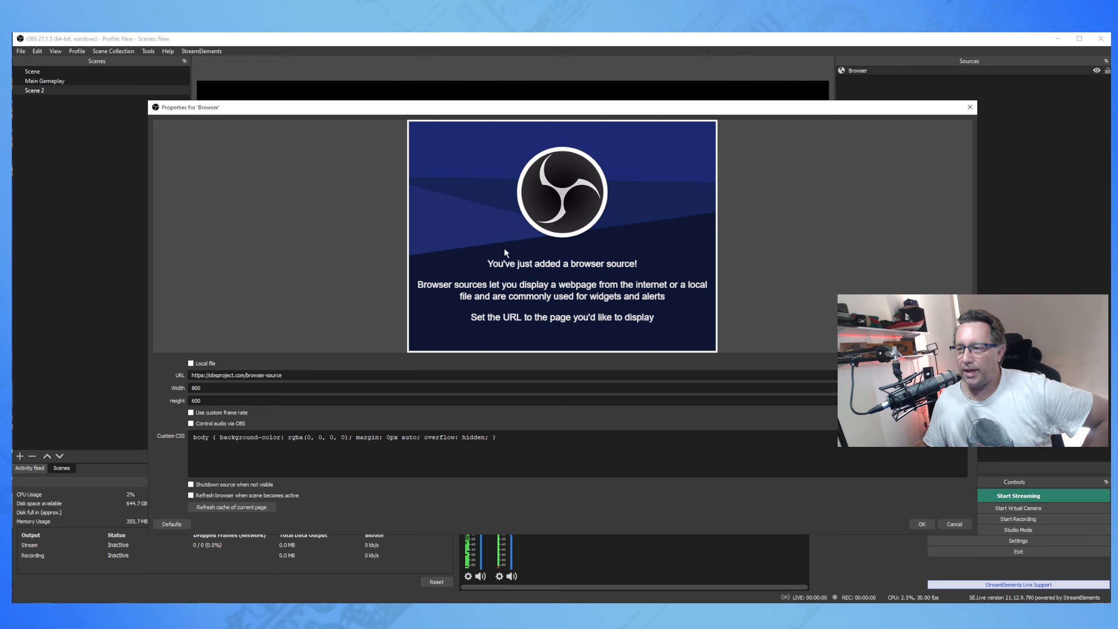
{"action": "left_click", "coordinate": [922, 524]}
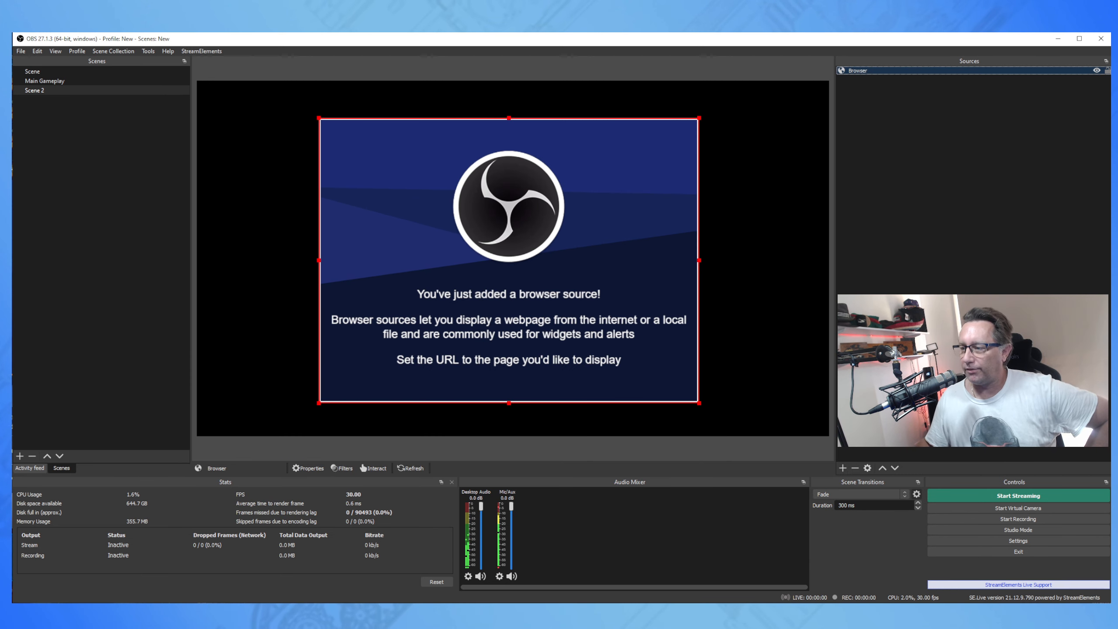
{"action": "left_click", "coordinate": [842, 468]}
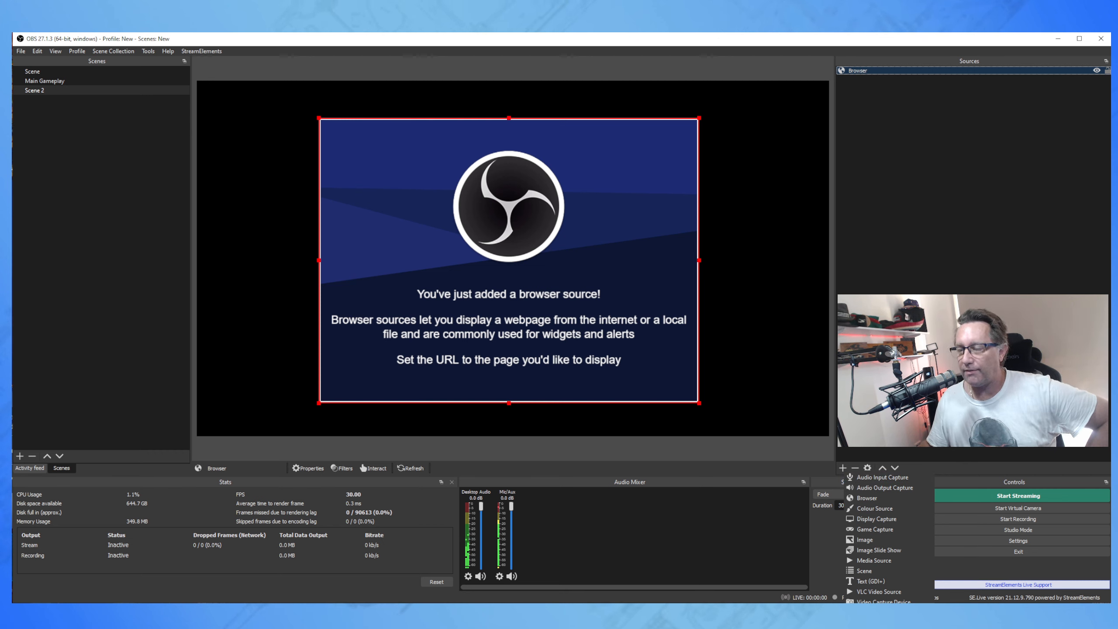
Add a Window Capture named 'chrome' that captures the Google Chrome window.
{"action": "left_click", "coordinate": [882, 612]}
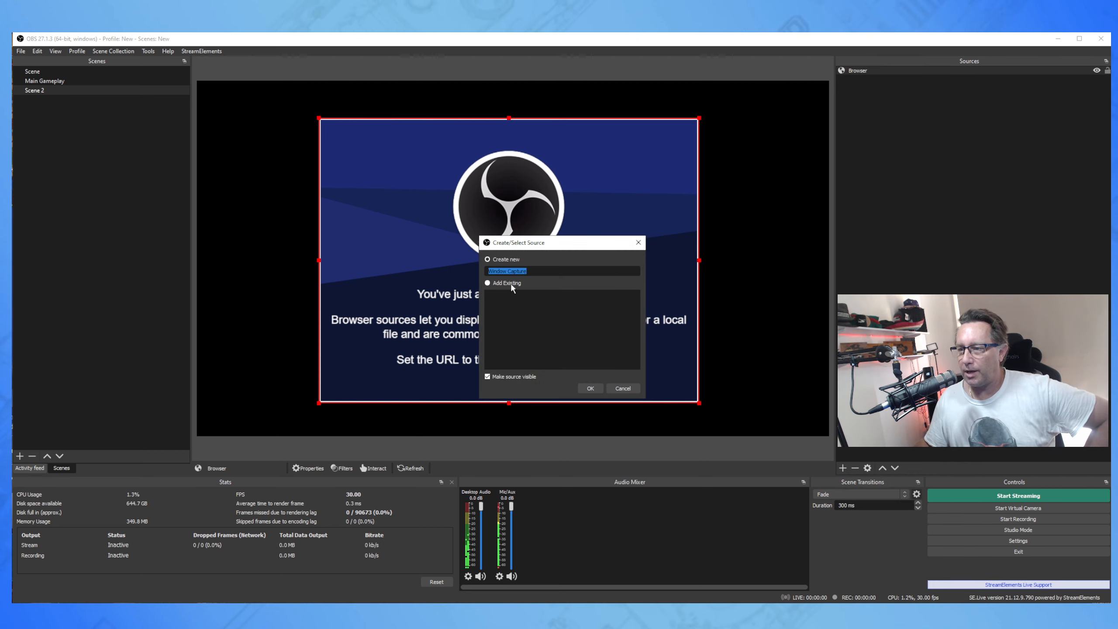
{"action": "type", "text": "chrome"}
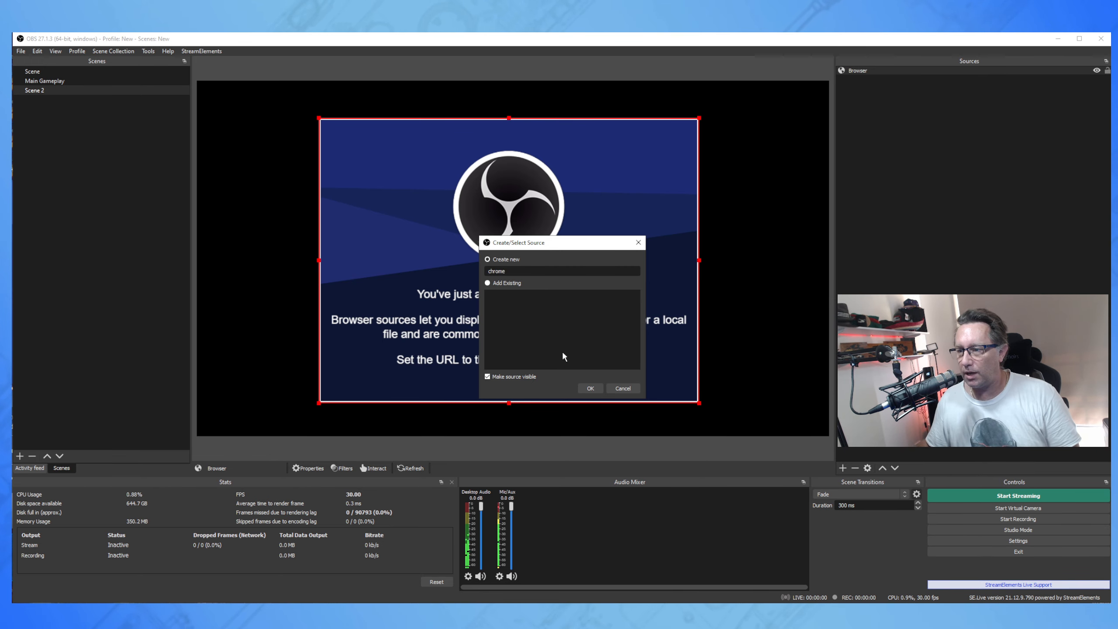
{"action": "left_click", "coordinate": [591, 388]}
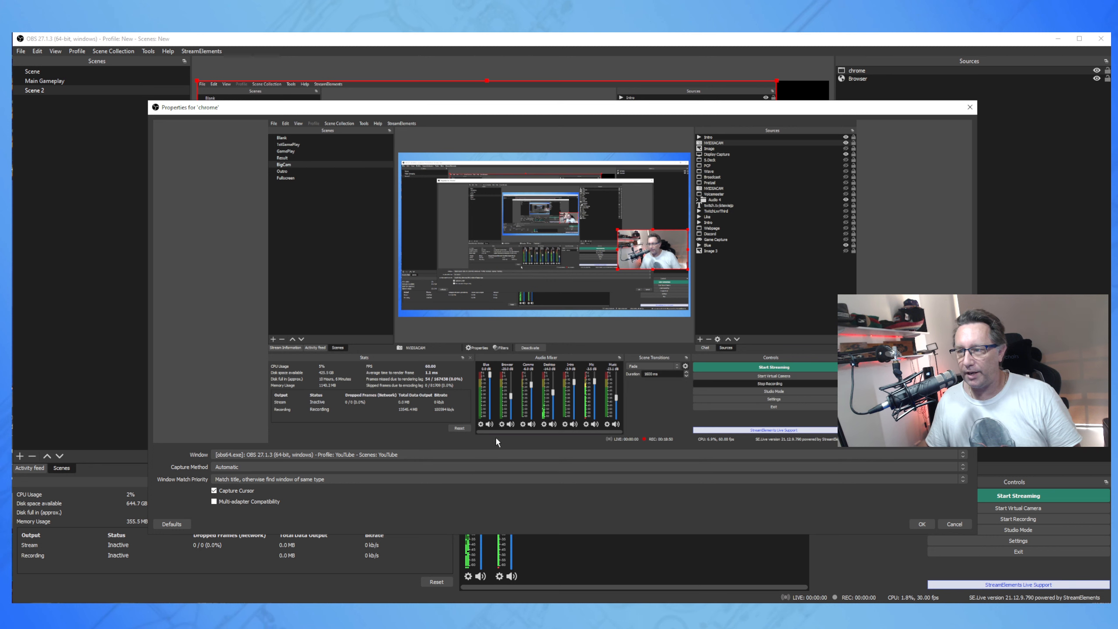
{"action": "left_click", "coordinate": [381, 455]}
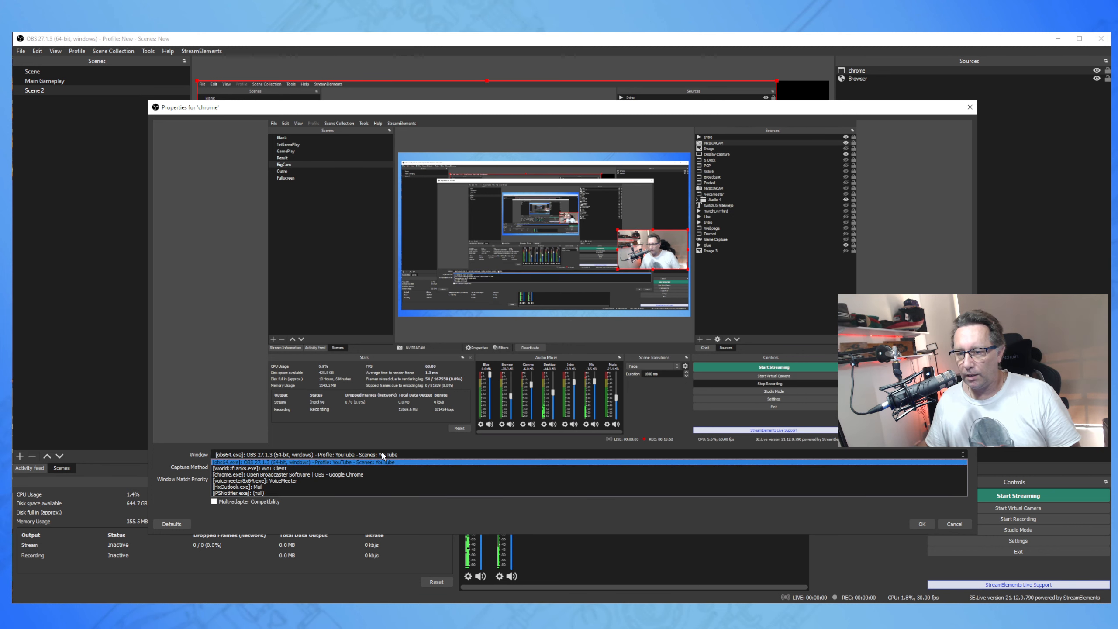
{"action": "left_click", "coordinate": [352, 474]}
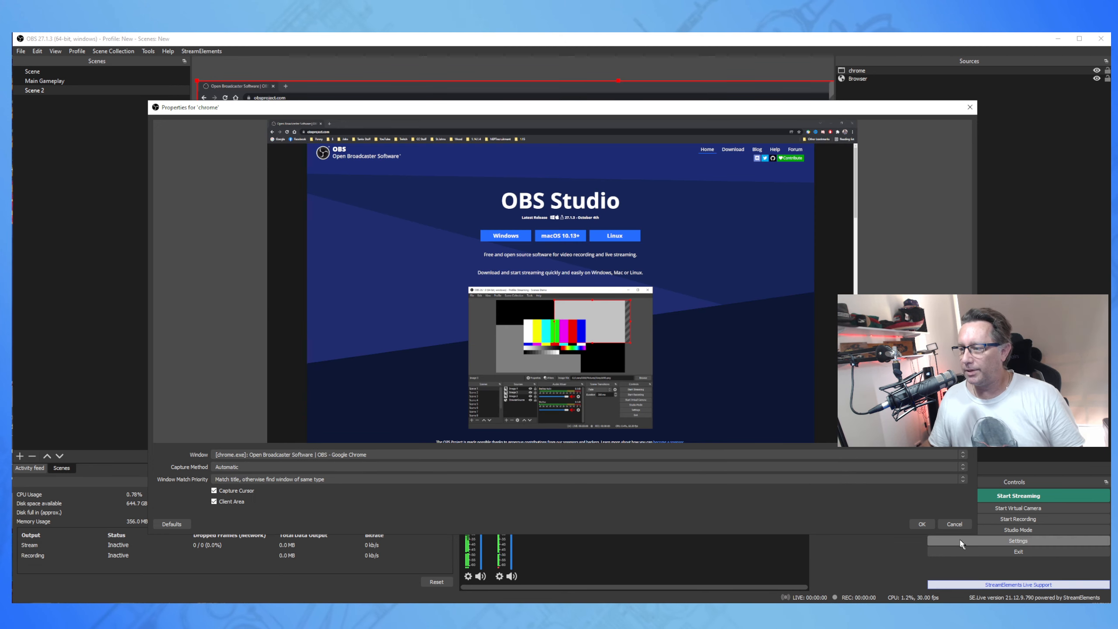
{"action": "left_click", "coordinate": [921, 524]}
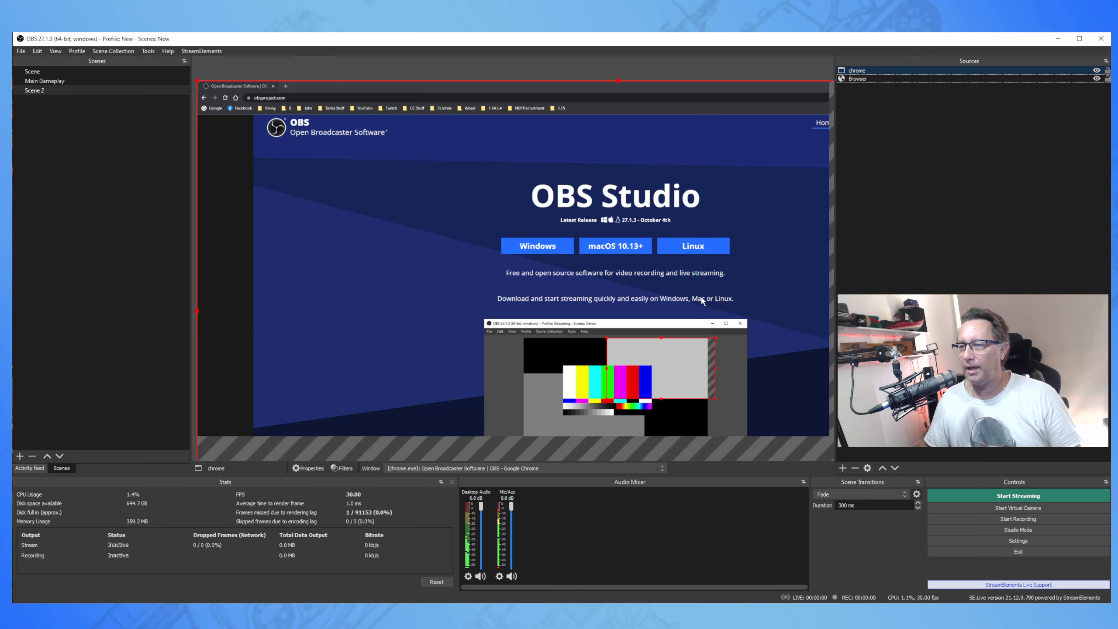
Move and resize the chrome capture to reveal the Browser source, then reselect chrome.
{"action": "left_click_drag", "start_coordinate": [701, 299], "coordinate": [664, 287]}
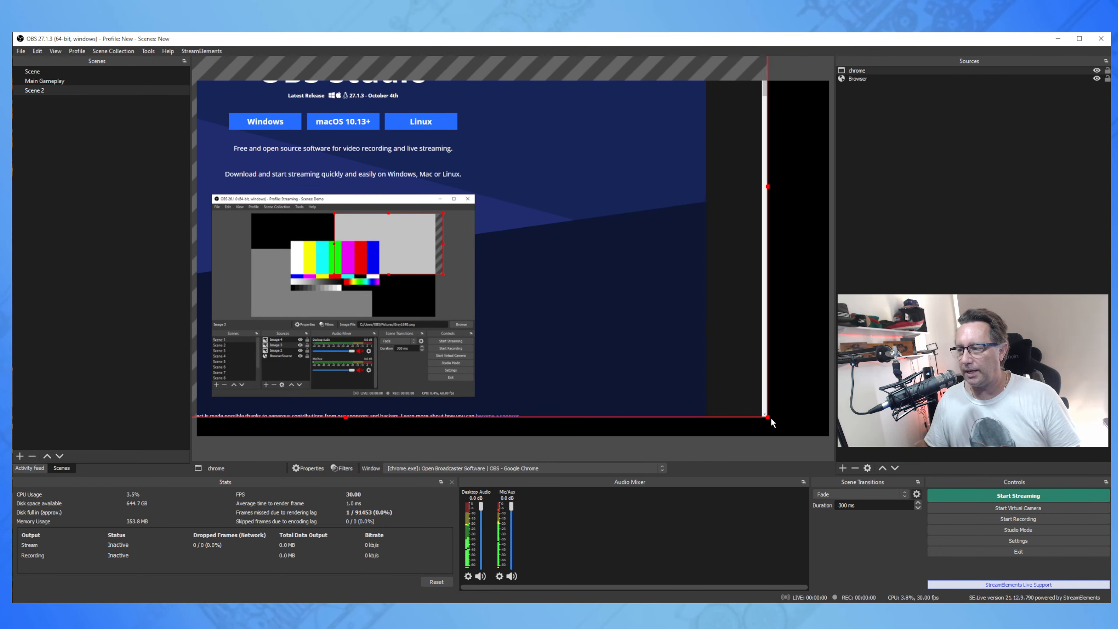
{"action": "left_click_drag", "start_coordinate": [769, 418], "coordinate": [642, 324]}
{"action": "left_click_drag", "start_coordinate": [796, 415], "coordinate": [581, 297]}
{"action": "left_click_drag", "start_coordinate": [466, 230], "coordinate": [625, 311]}
{"action": "left_click", "coordinate": [581, 326]}
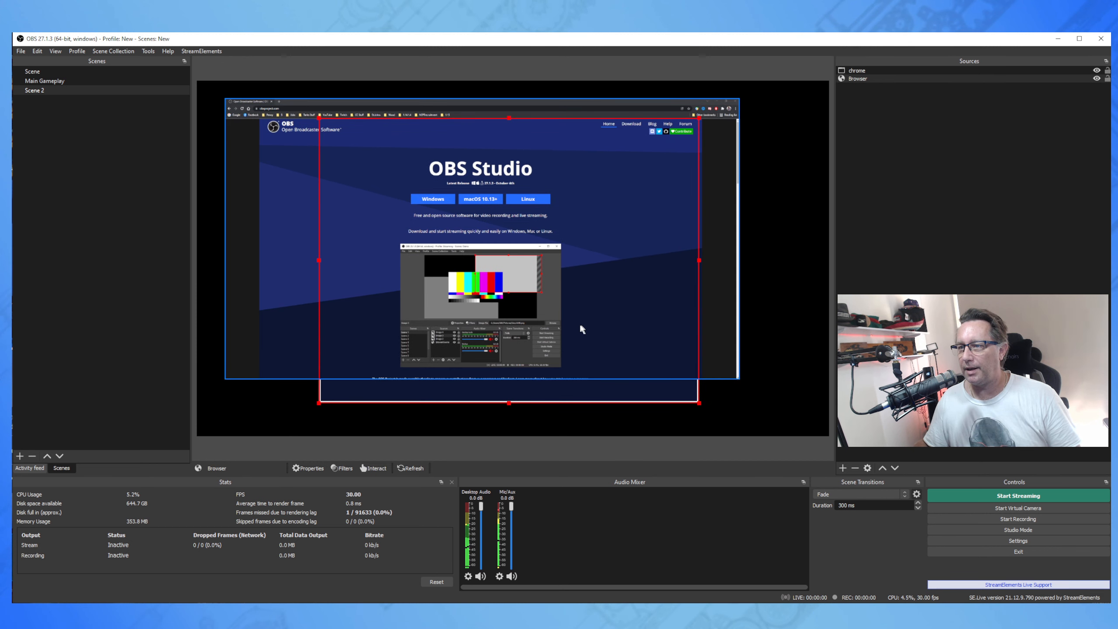
{"action": "left_click", "coordinate": [264, 270]}
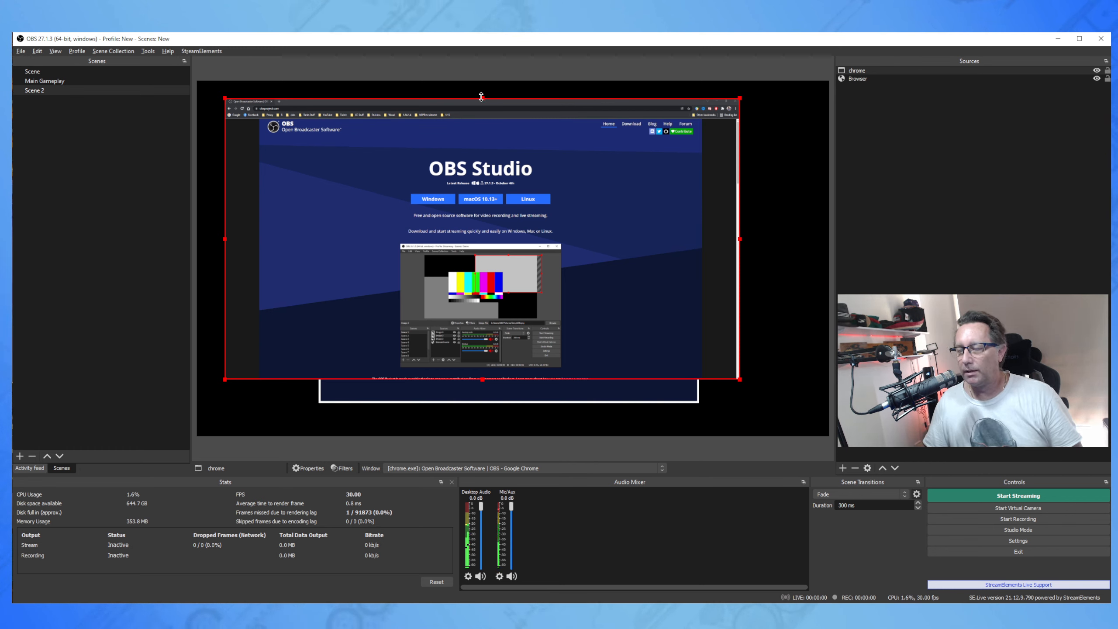
Crop the tab and bookmark bars plus the right, bottom and left edges off the chrome capture.
{"action": "left_click_drag", "start_coordinate": [481, 97], "coordinate": [481, 119]}
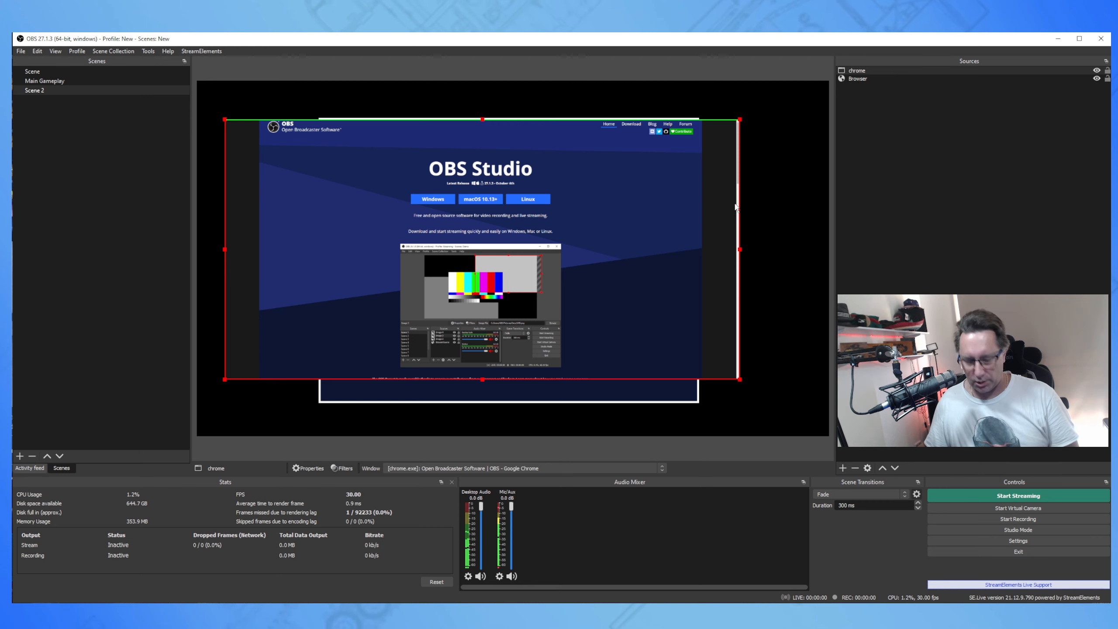
{"action": "left_click_drag", "start_coordinate": [745, 249], "coordinate": [726, 250]}
{"action": "left_click_drag", "start_coordinate": [475, 385], "coordinate": [475, 373]}
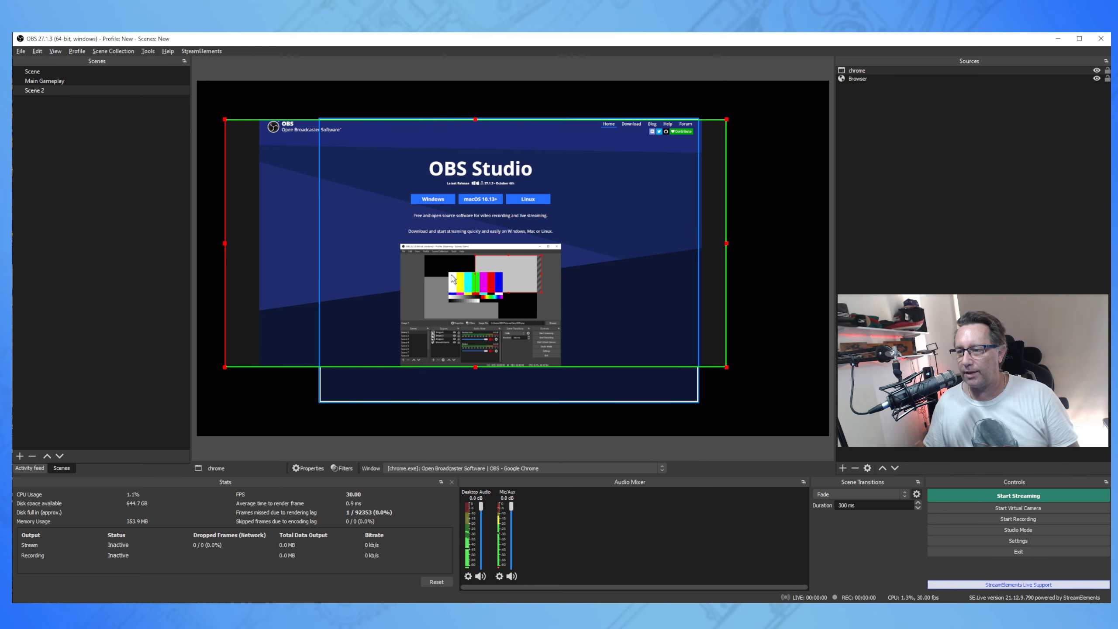
{"action": "left_click_drag", "start_coordinate": [225, 244], "coordinate": [260, 244]}
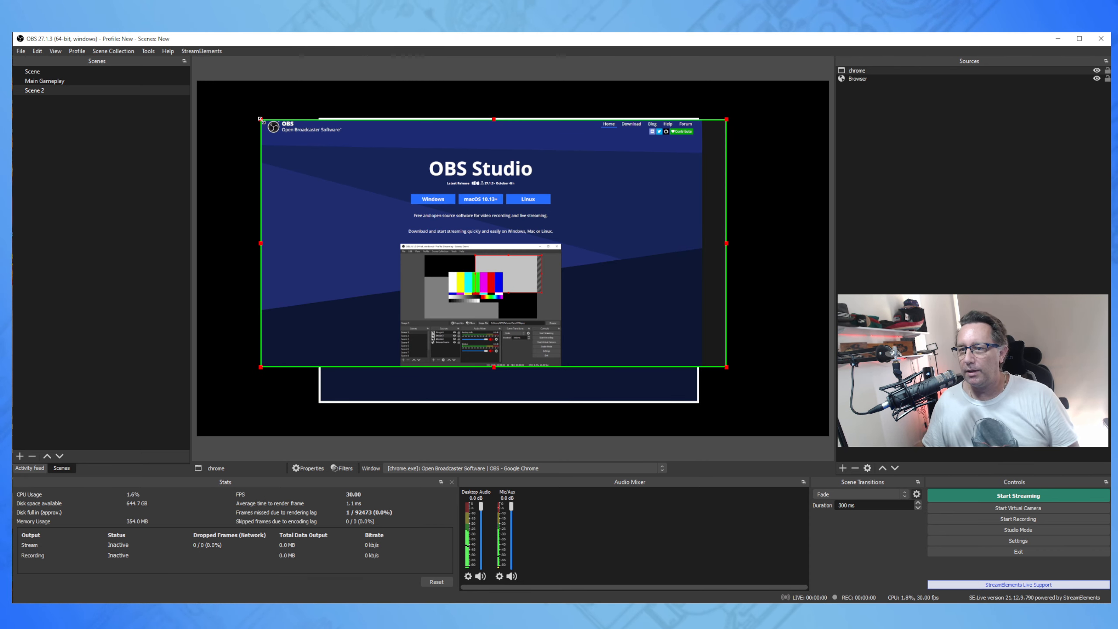
Enlarge the cropped chrome capture from its corners to fill the whole canvas.
{"action": "left_click_drag", "start_coordinate": [261, 120], "coordinate": [206, 90]}
{"action": "left_click_drag", "start_coordinate": [358, 165], "coordinate": [349, 160]}
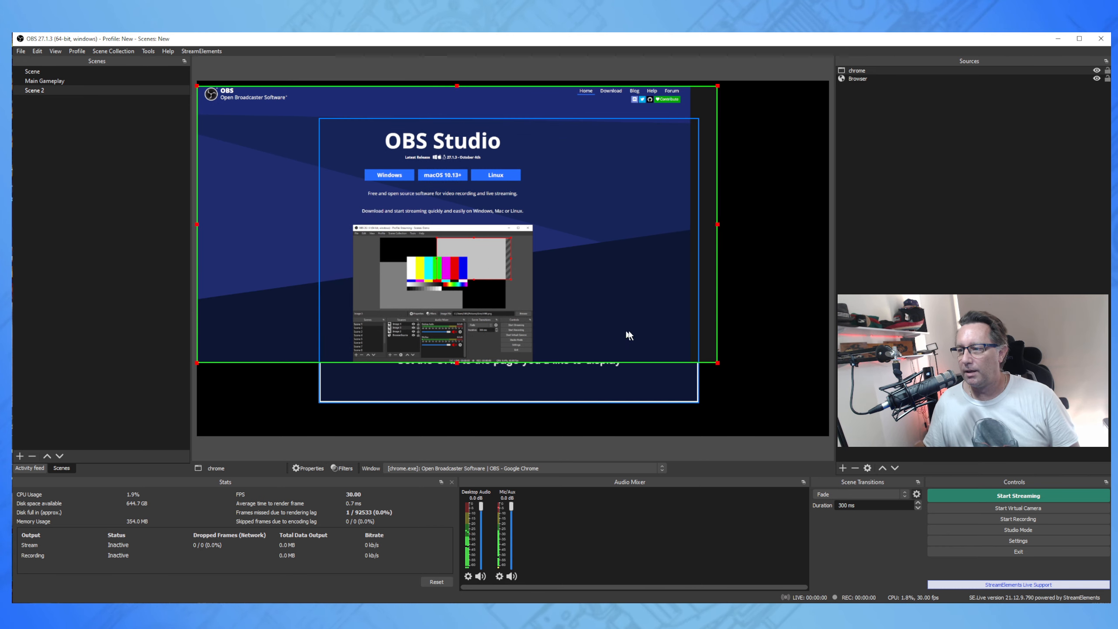
{"action": "left_click_drag", "start_coordinate": [718, 362], "coordinate": [1015, 470]}
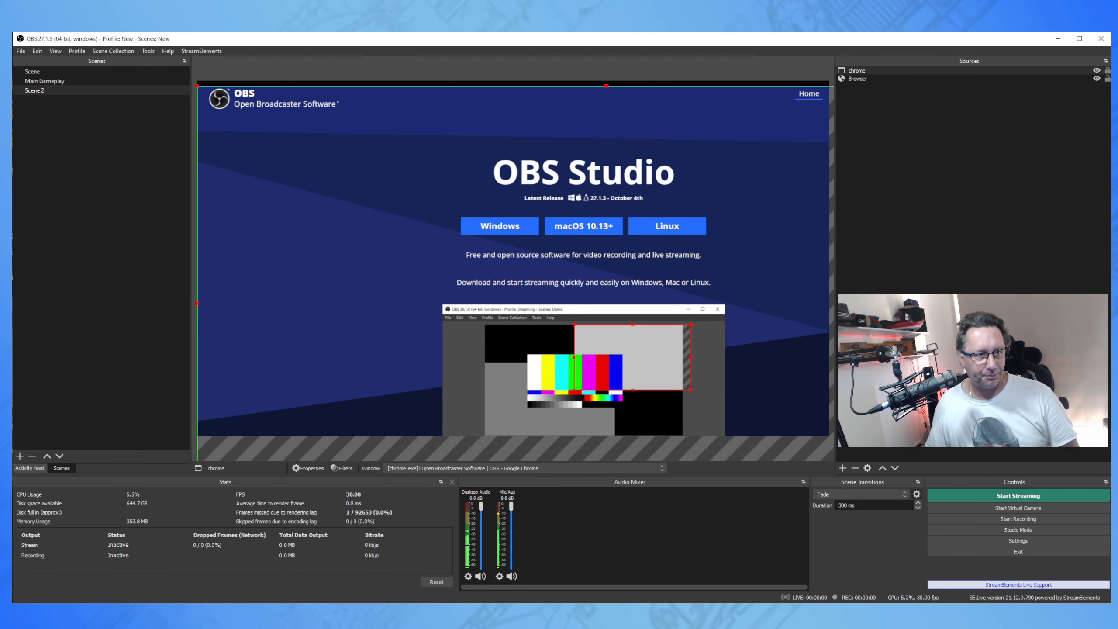
{"action": "left_click", "coordinate": [68, 88]}
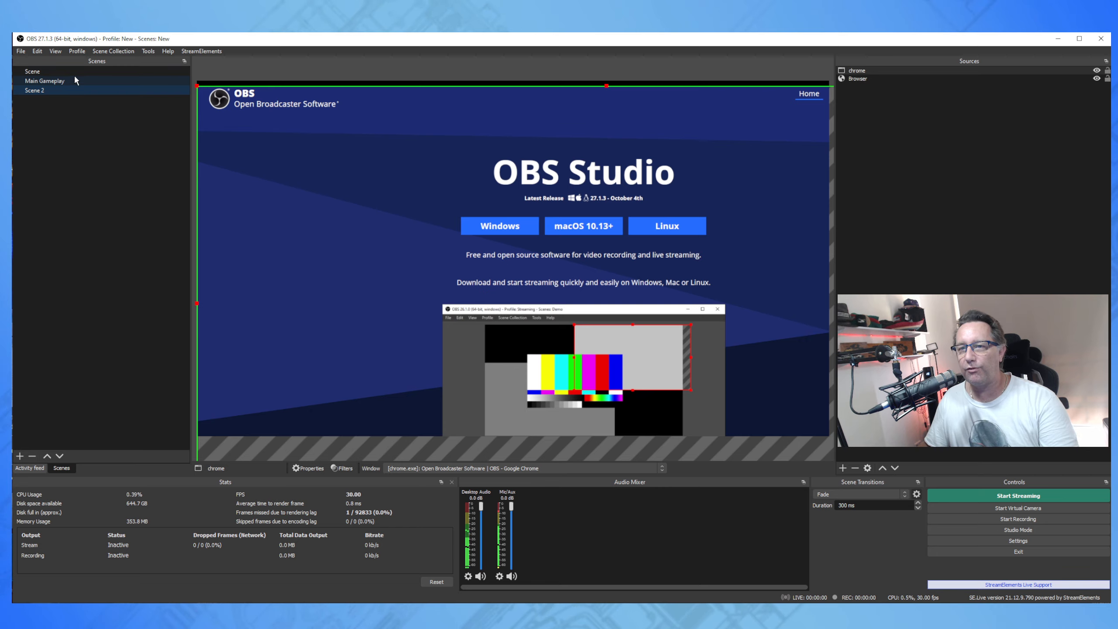
{"action": "left_click", "coordinate": [75, 71]}
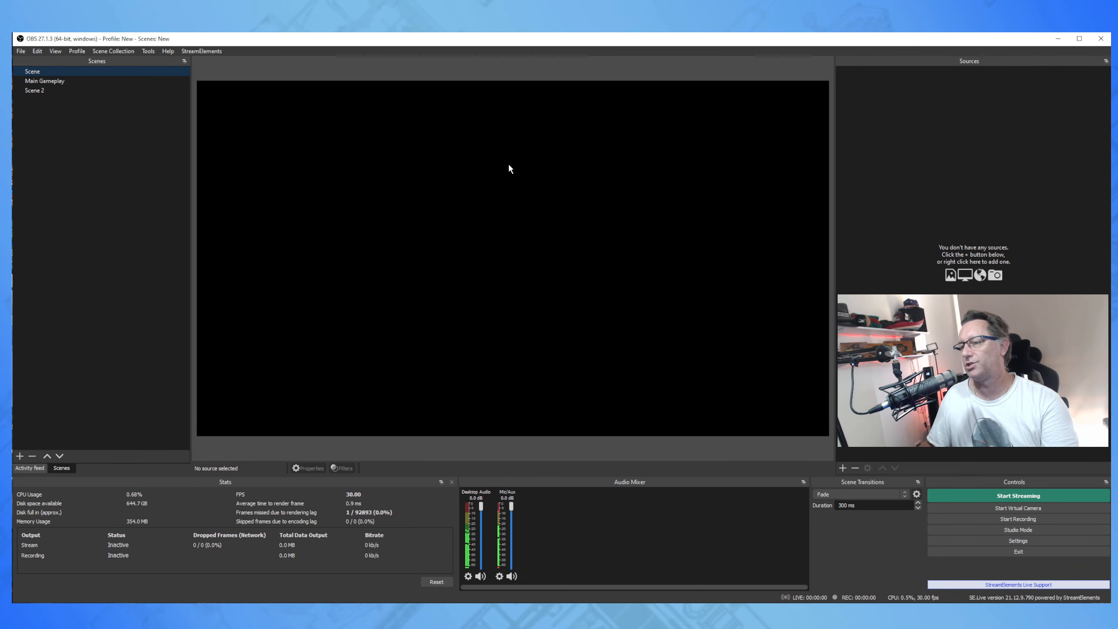
{"action": "left_click", "coordinate": [55, 82]}
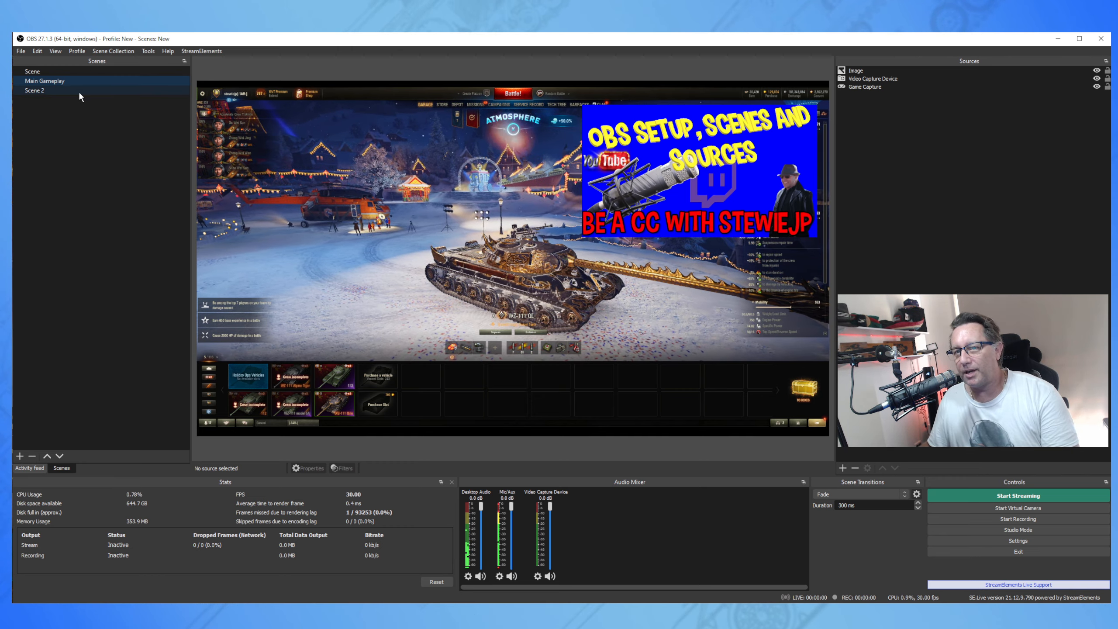
{"action": "left_click", "coordinate": [79, 97]}
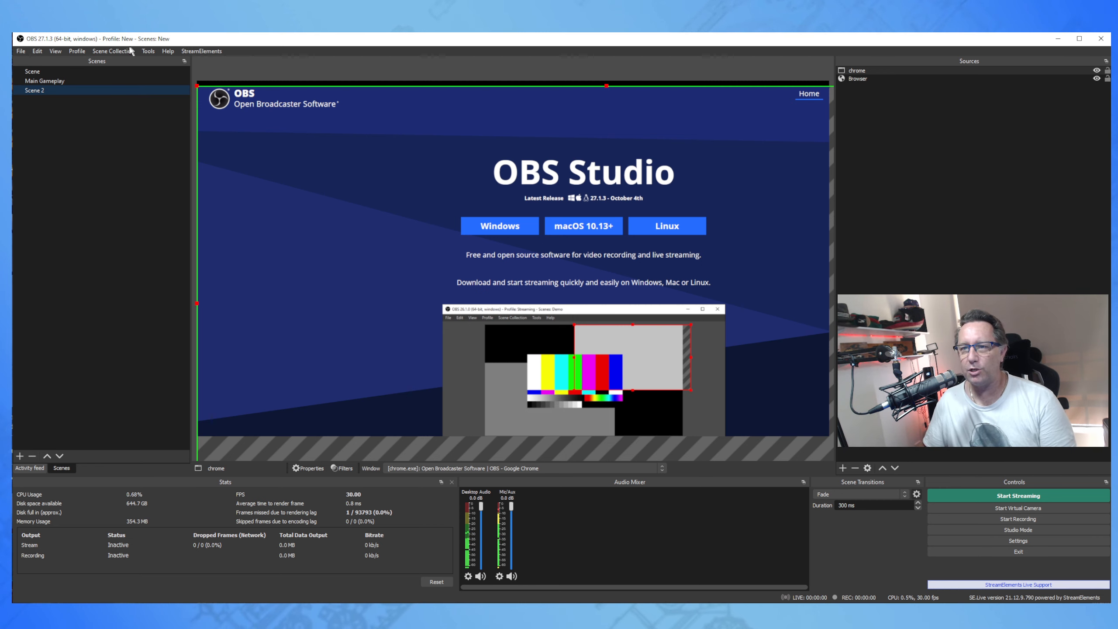
Load the Twitch collection and view its Livestream, End and FullScreen scenes, ending on Blank.
{"action": "left_click", "coordinate": [112, 52]}
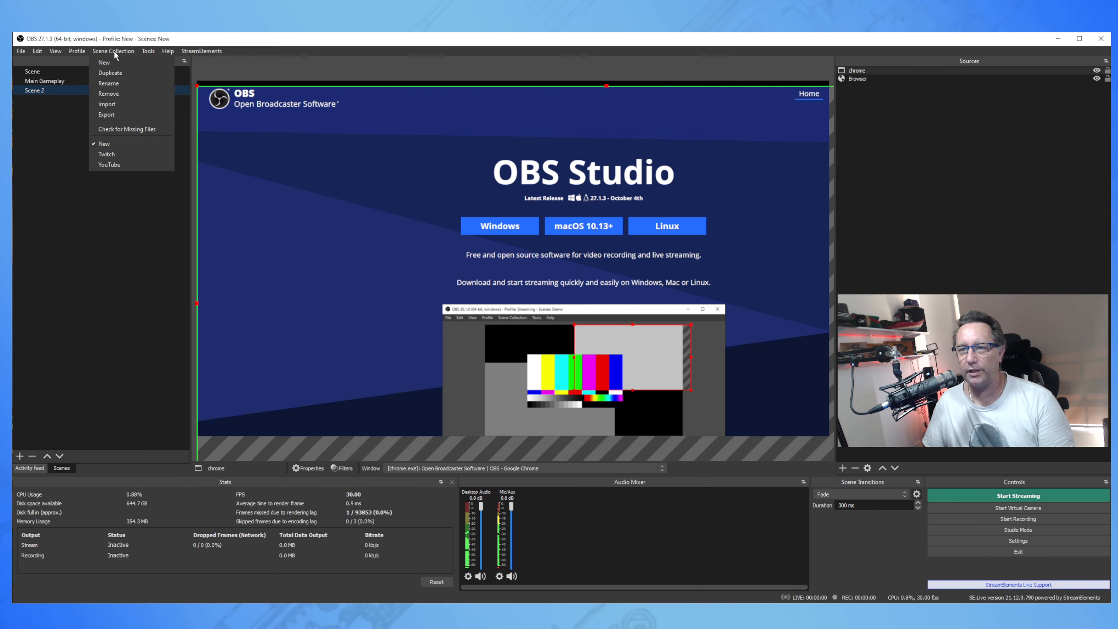
{"action": "left_click", "coordinate": [111, 155]}
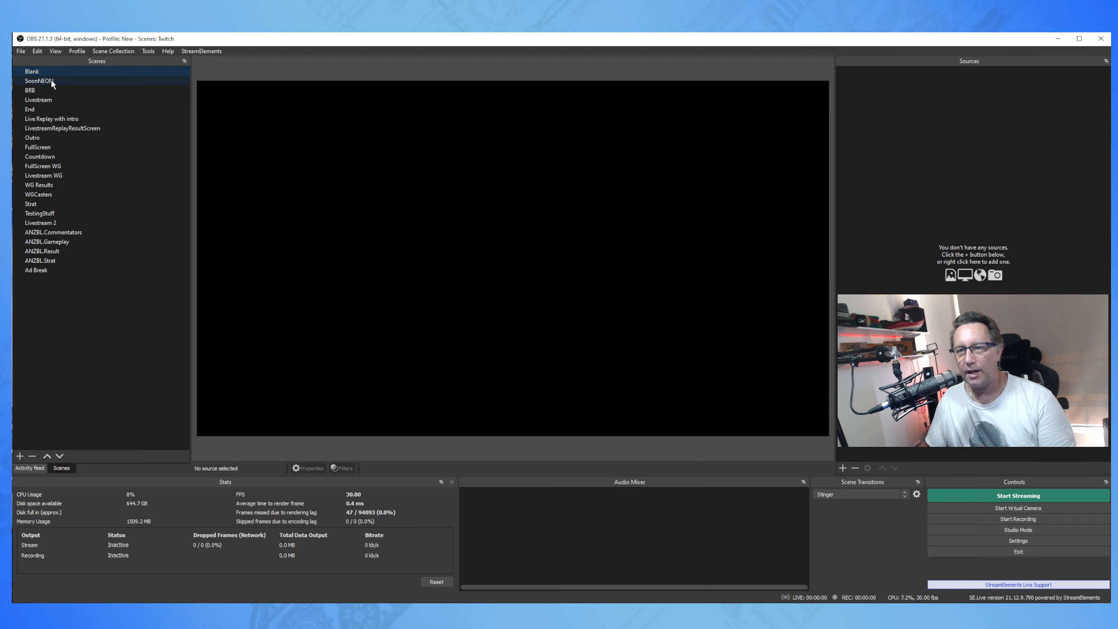
{"action": "left_click", "coordinate": [39, 99]}
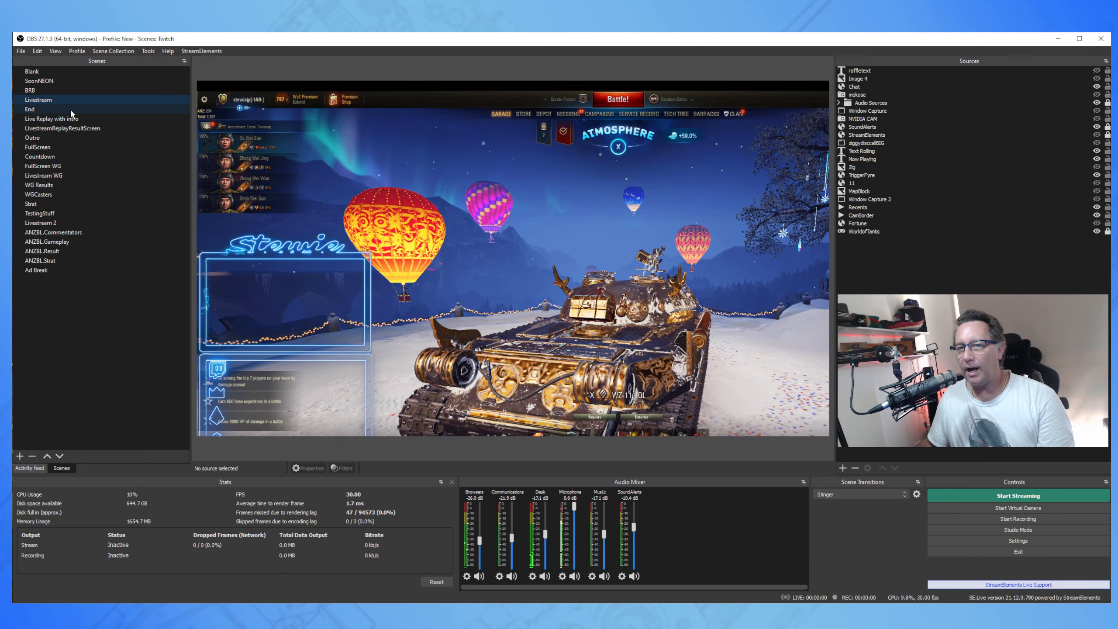
{"action": "left_click", "coordinate": [73, 110]}
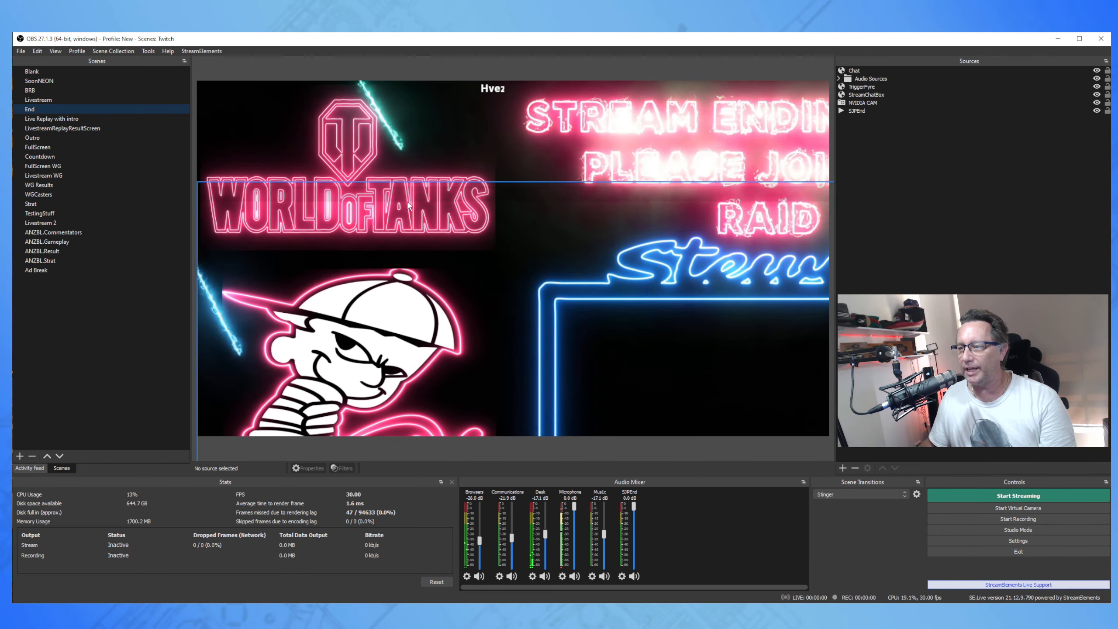
{"action": "left_click", "coordinate": [50, 146]}
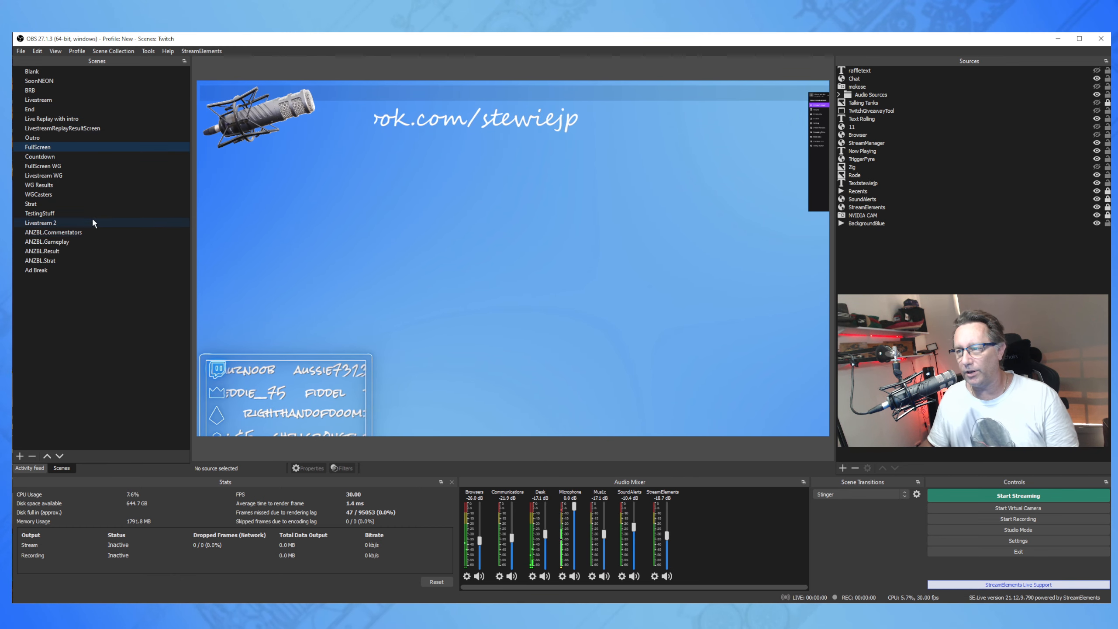
{"action": "left_click", "coordinate": [32, 72]}
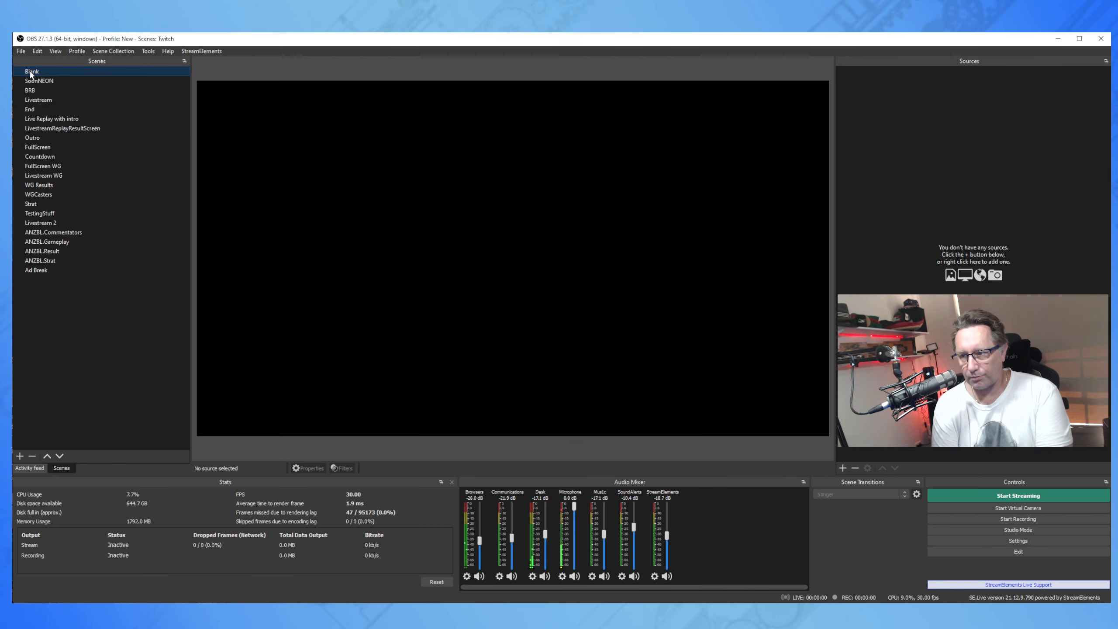